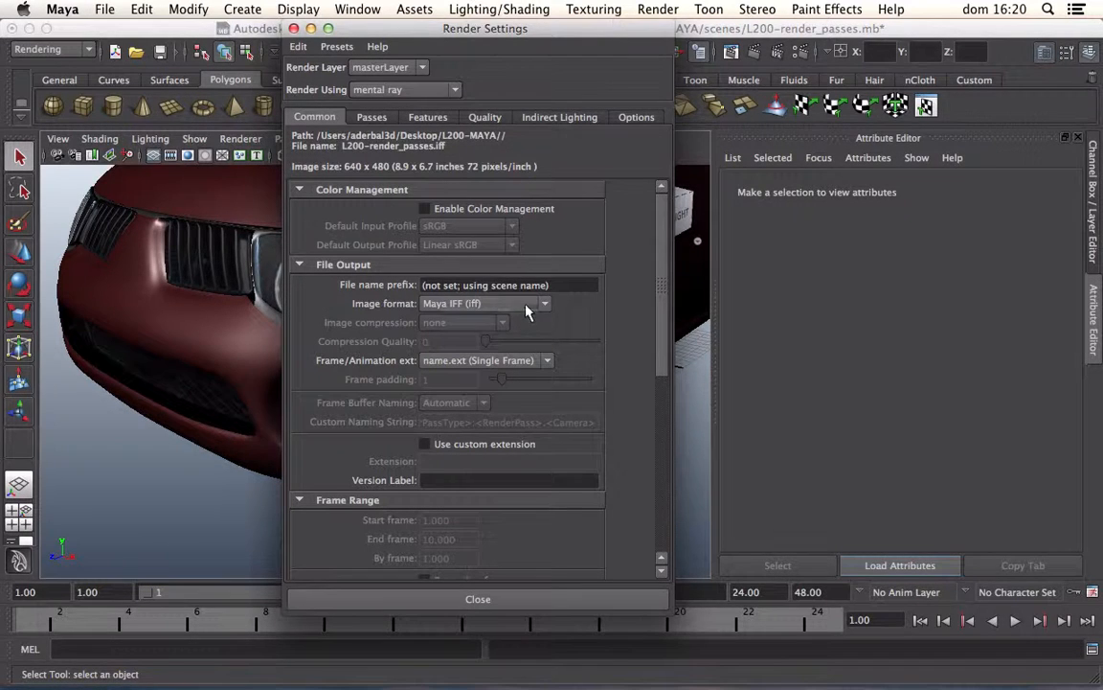
Step: Close the render settings and set the current project to the L200-MAYA folder on the Desktop
left_click(294, 30)
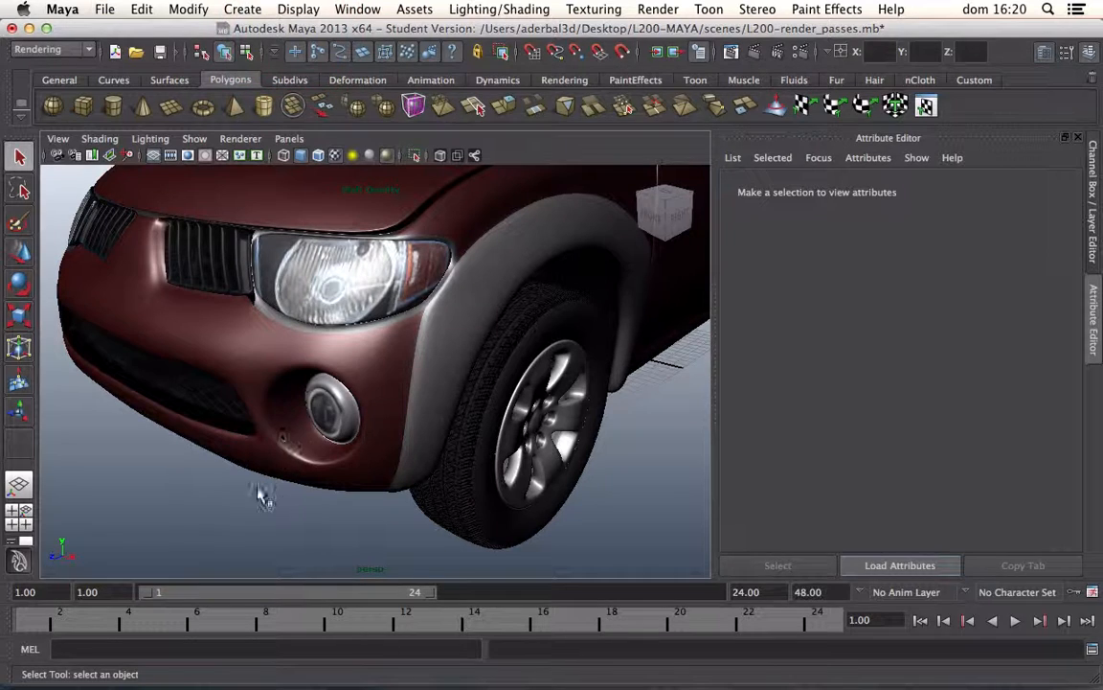
left_click(230, 450)
left_click(105, 9)
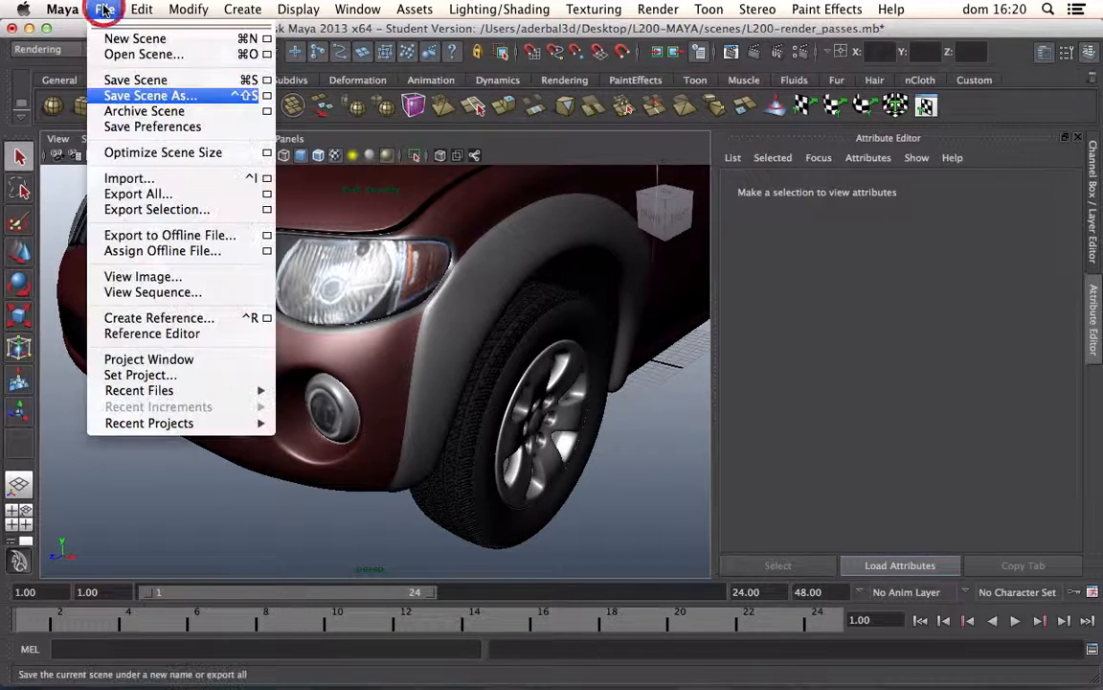
left_click(186, 377)
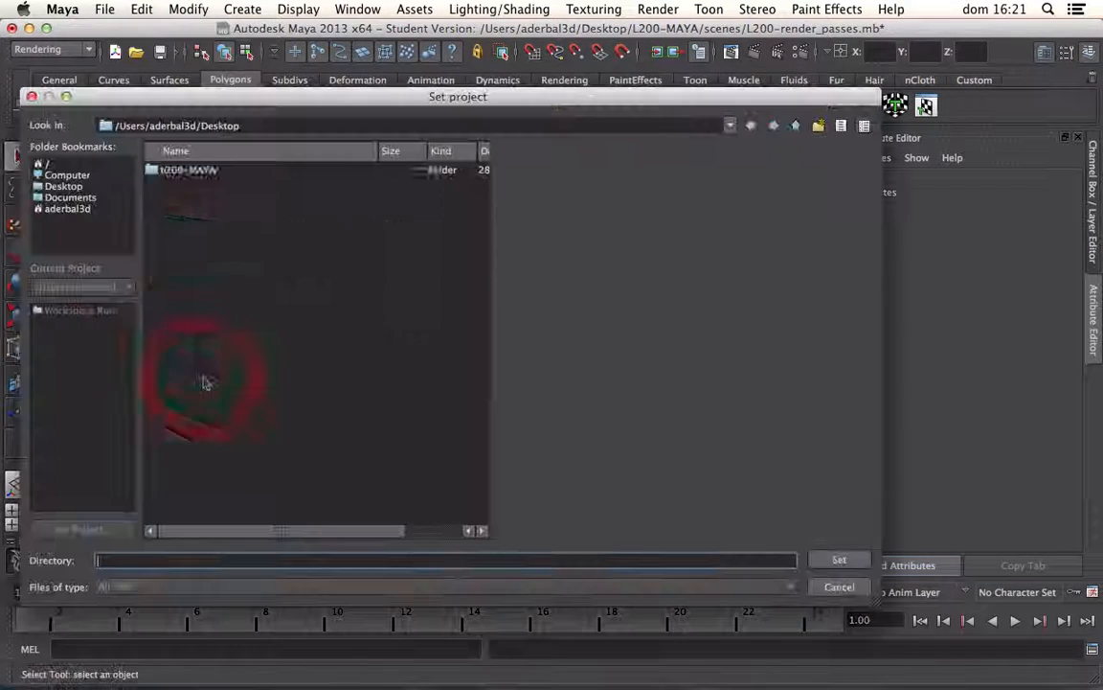
left_click(83, 186)
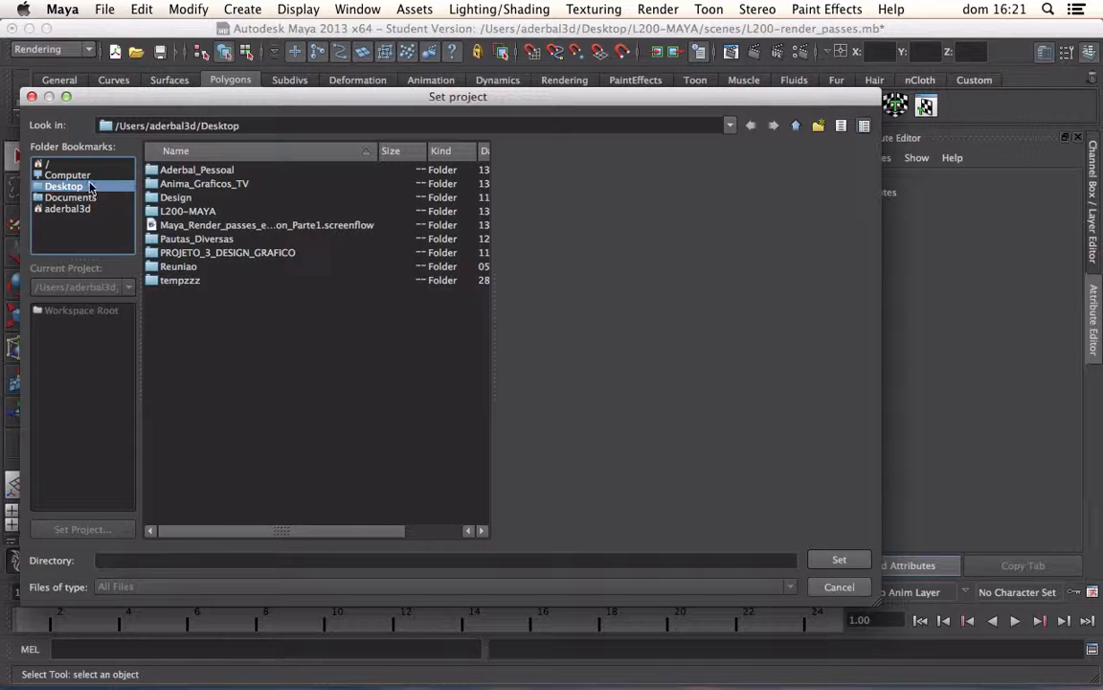
double_click(158, 212)
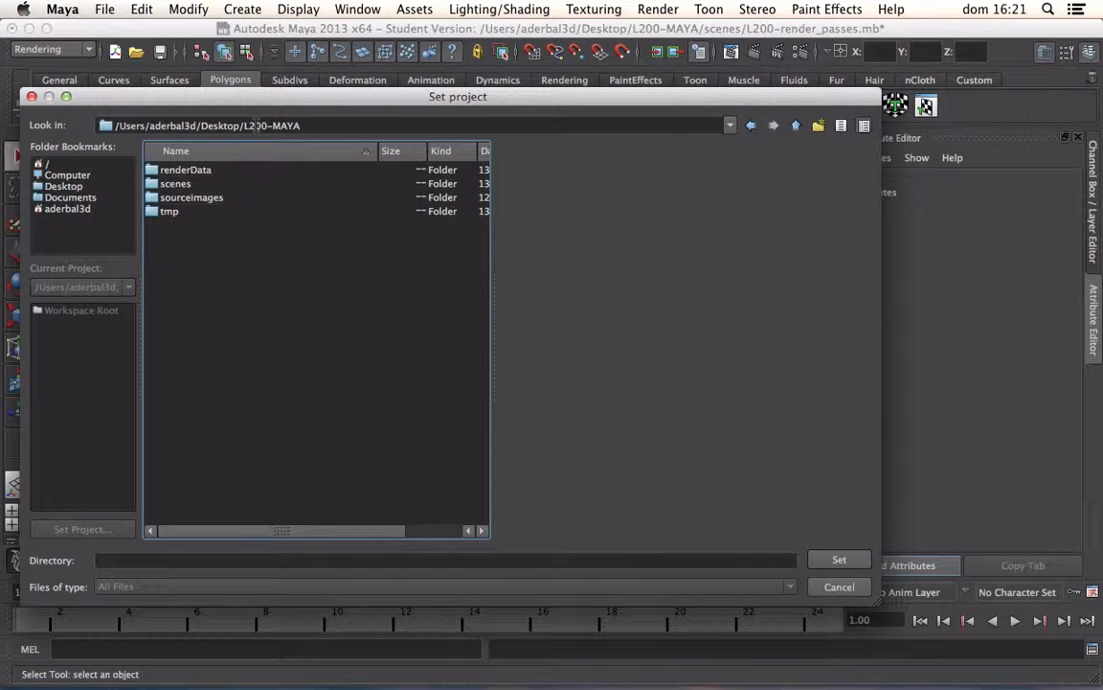
left_click(840, 561)
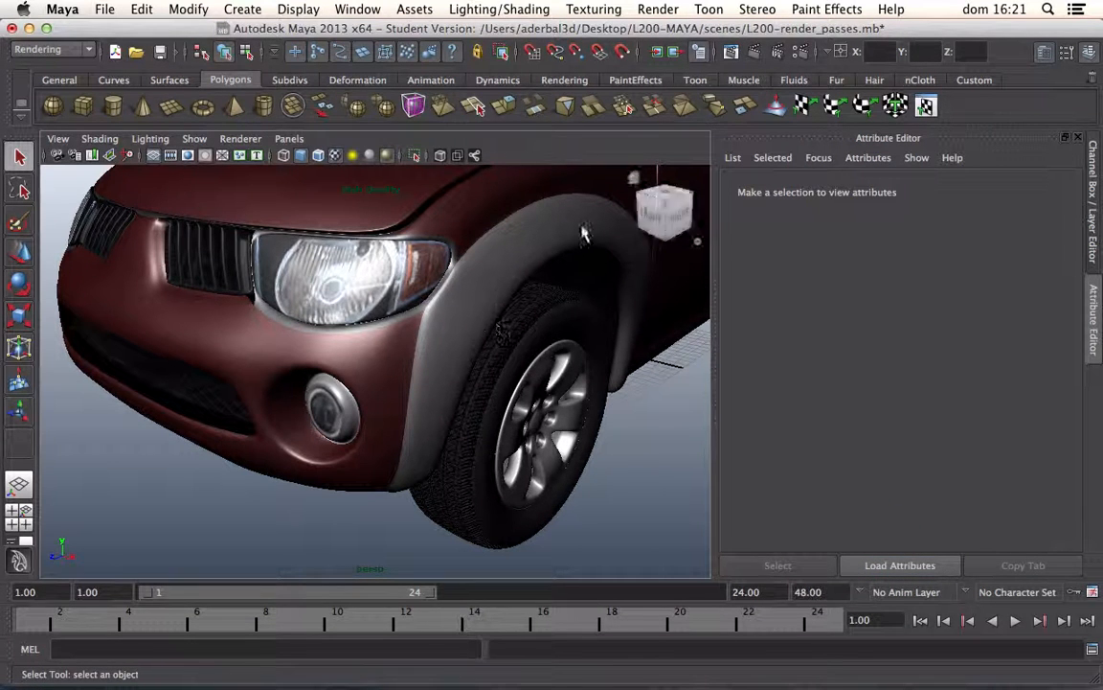
Step: Set the render image size to the HD 720 preset in the render settings
left_click(802, 54)
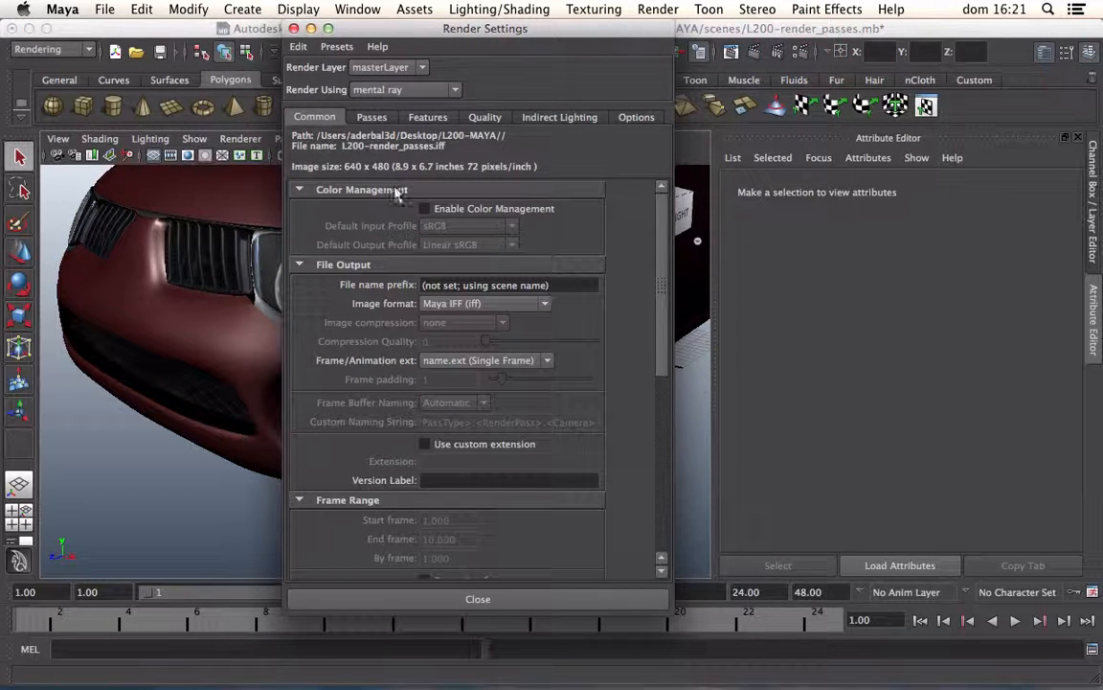
left_click_drag(660, 308, 646, 503)
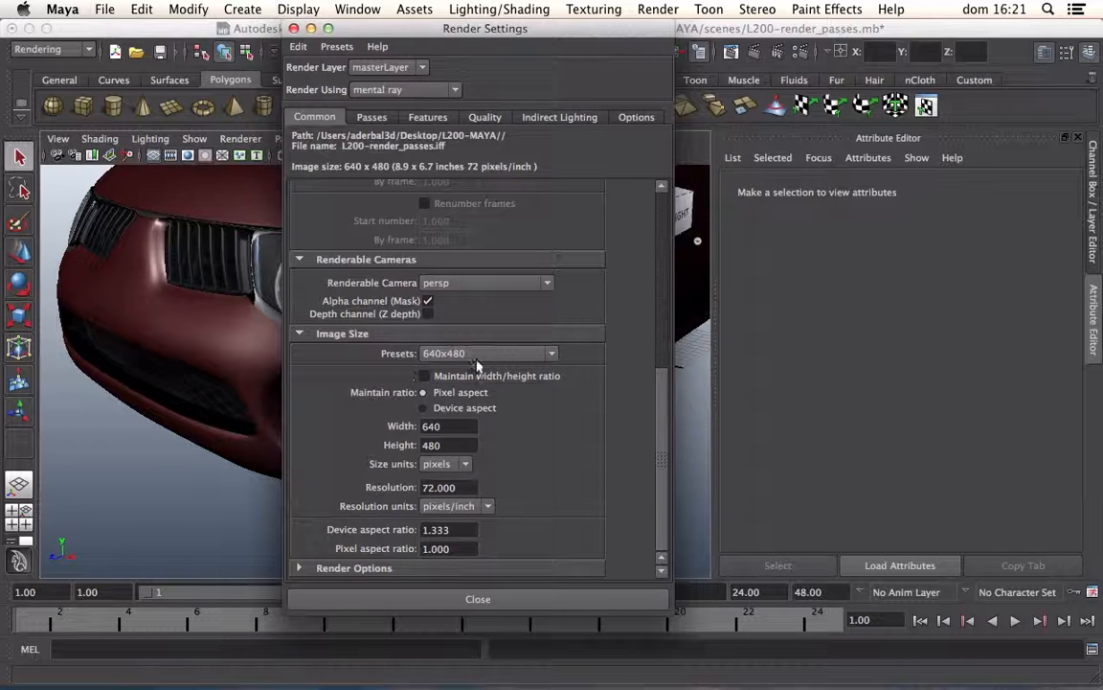
left_click(548, 354)
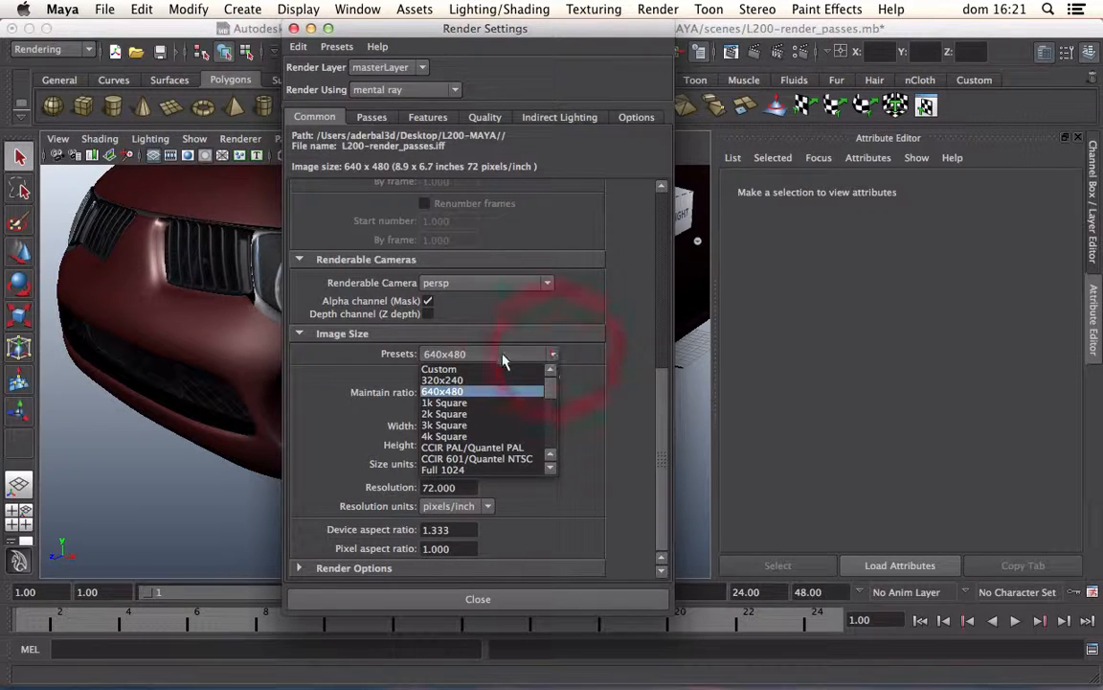
left_click(551, 469)
left_click(551, 468)
left_click(552, 468)
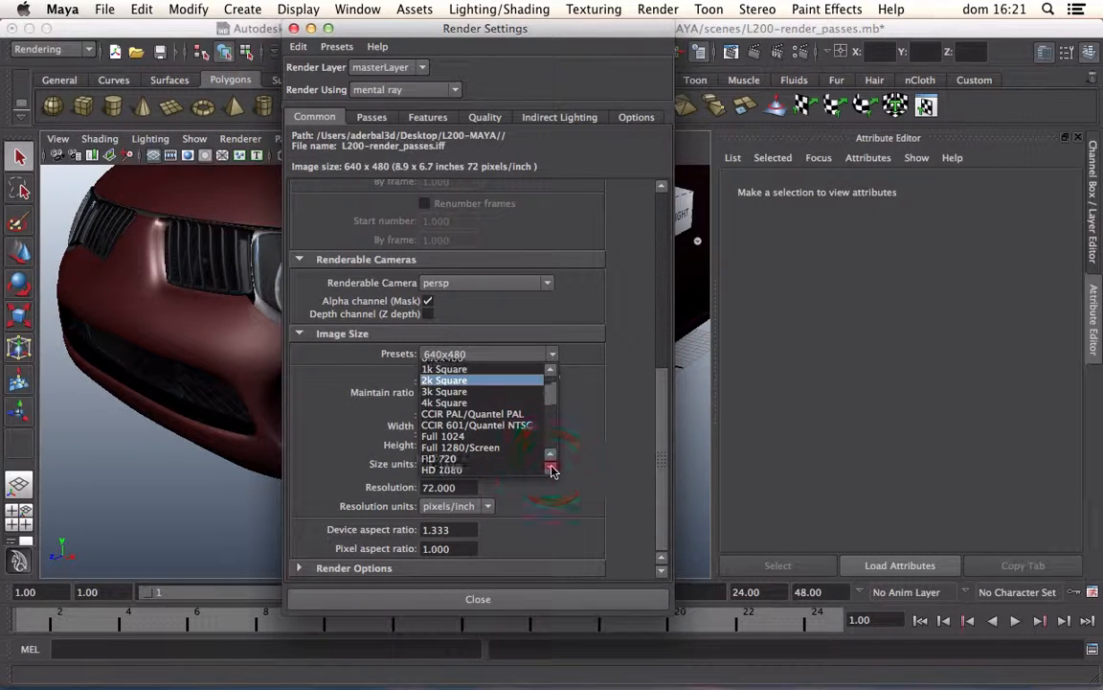
left_click(552, 469)
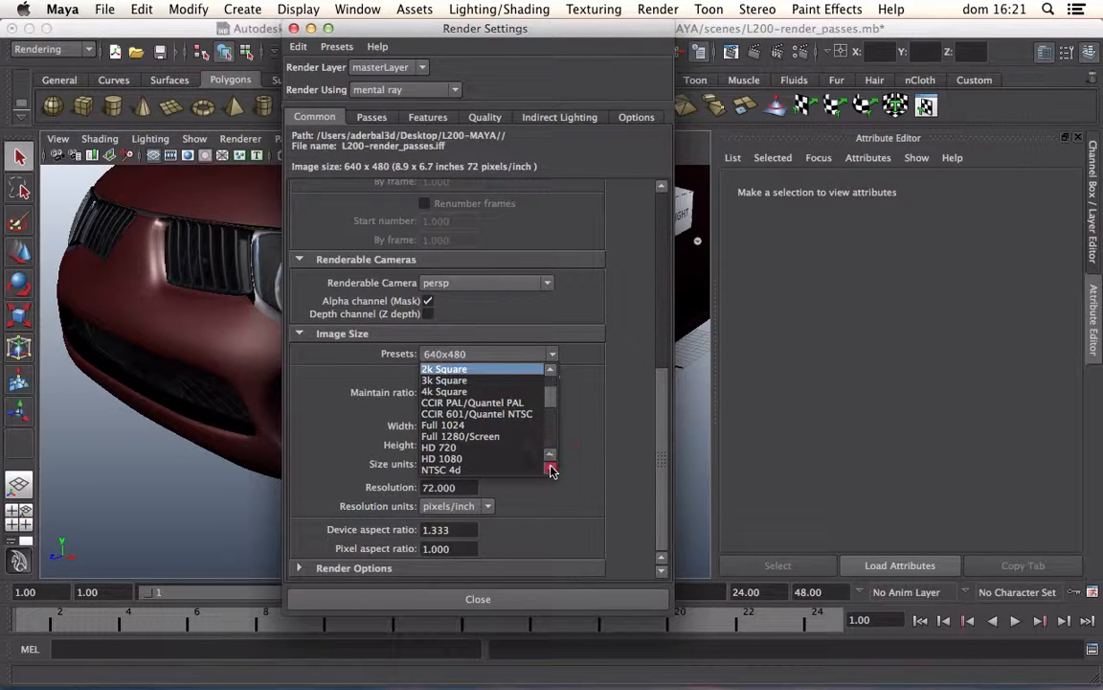
left_click(462, 448)
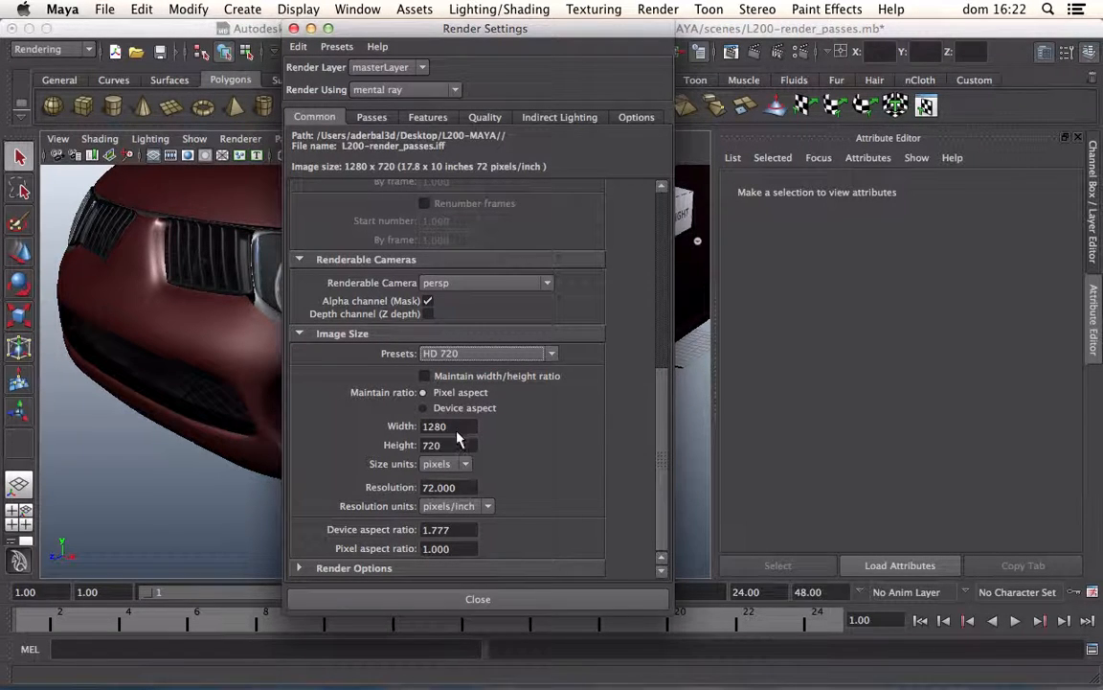
left_click(475, 599)
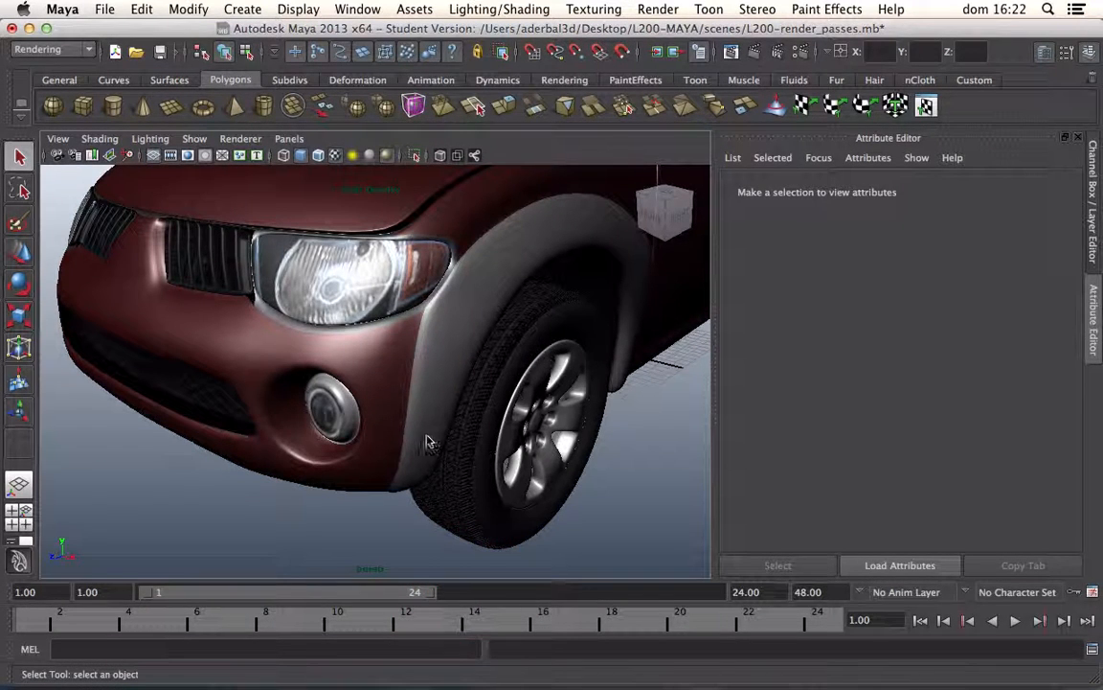
Step: Frame the whole truck in the perspective view and show the resolution gate
scroll(420, 429, "down", 10)
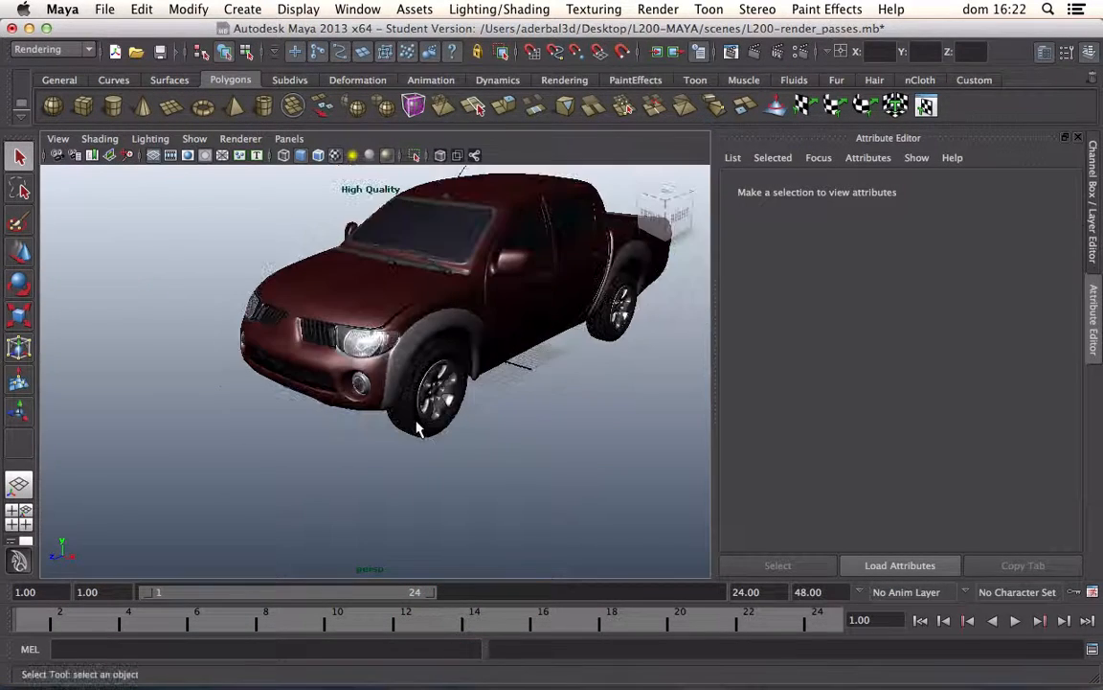
scroll(418, 429, "up", 5)
scroll(417, 428, "down", 5)
left_click(205, 155)
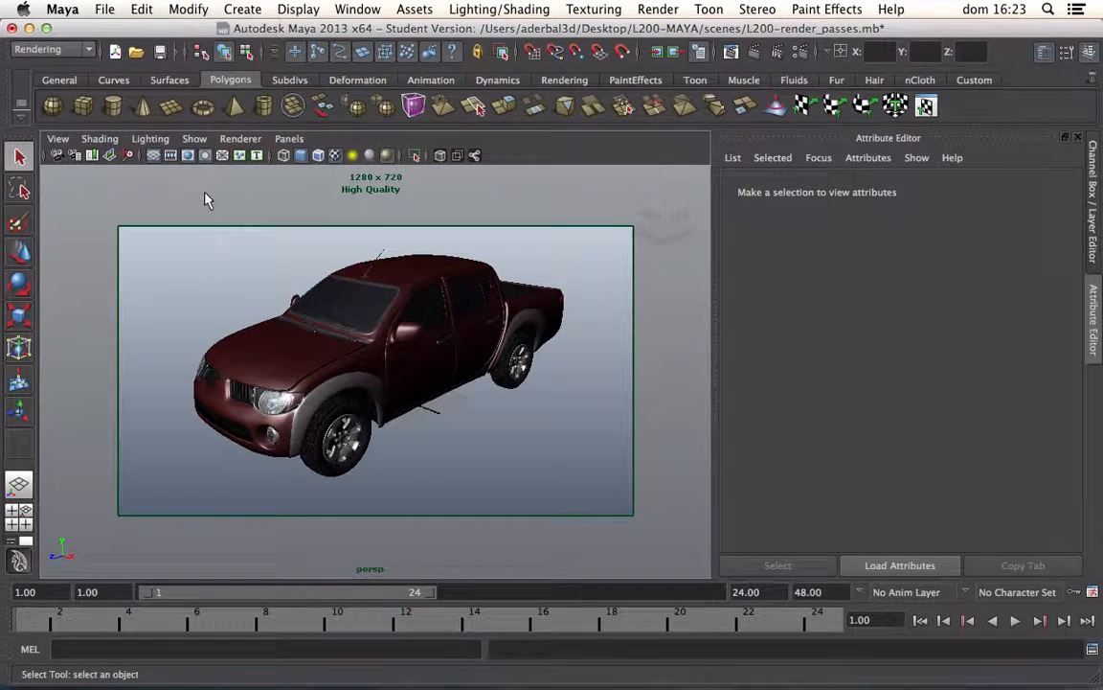
Step: Create a new standard camera in the scene
left_click(240, 9)
mouse_move(287, 120)
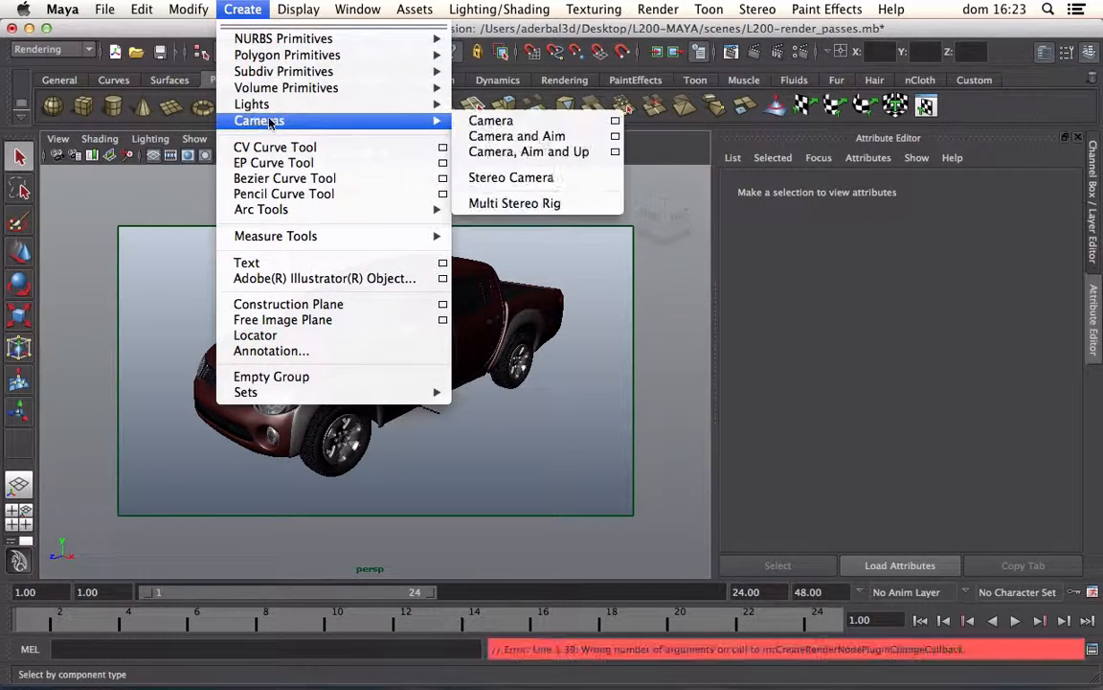
left_click(479, 123)
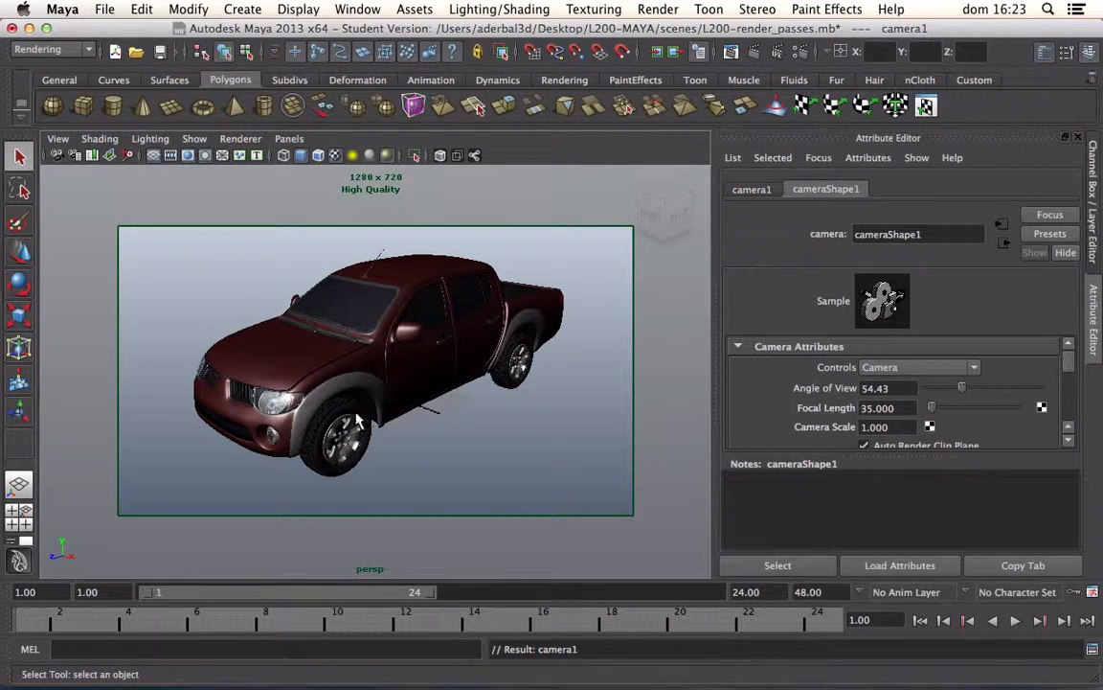
Step: Move the new camera upward and out beside the truck, and rotate it around the vertical axis to face the vehicle
left_click(19, 251)
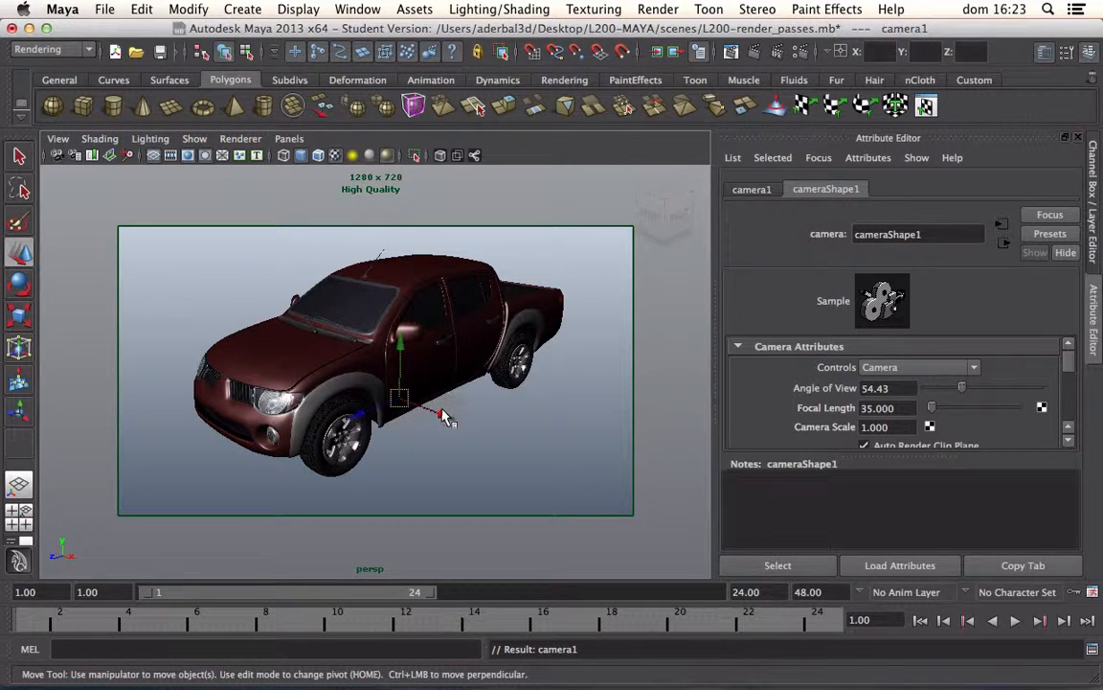
left_click_drag(443, 415, 352, 488)
left_click_drag(398, 425, 388, 306)
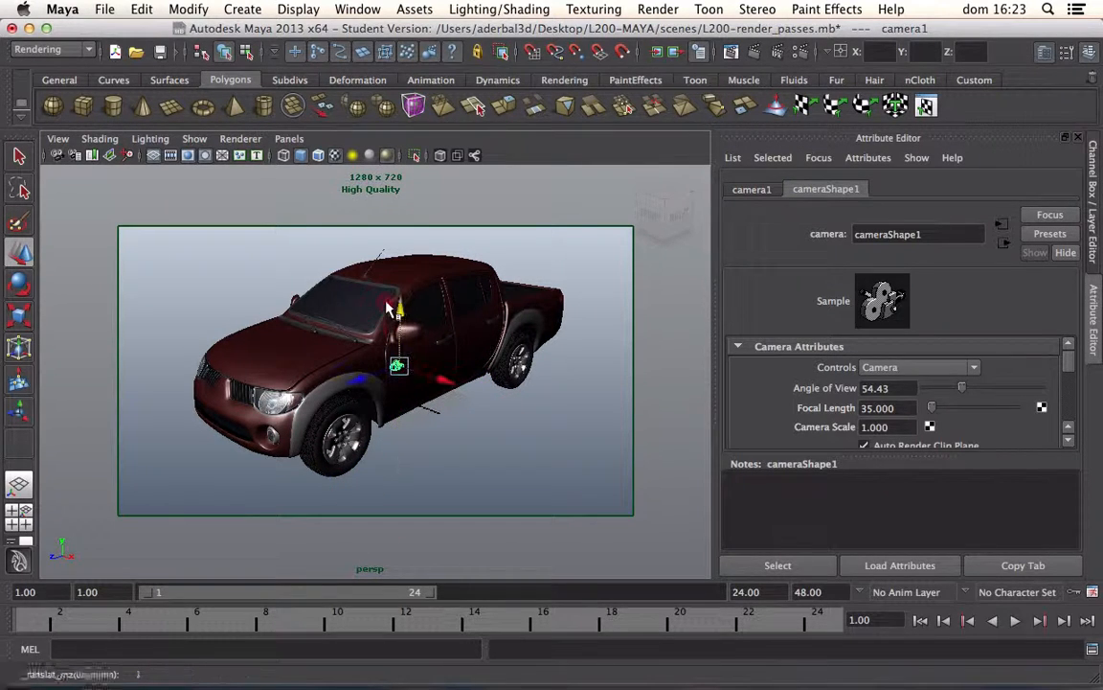
left_click_drag(440, 381, 581, 436)
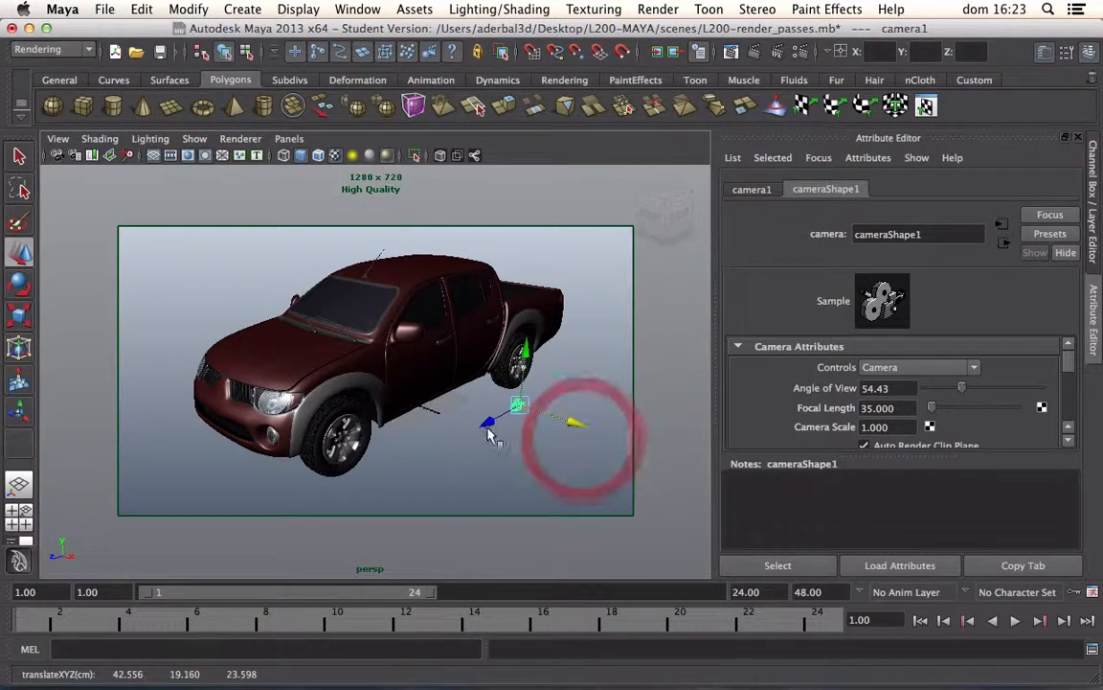
left_click_drag(486, 424, 403, 459)
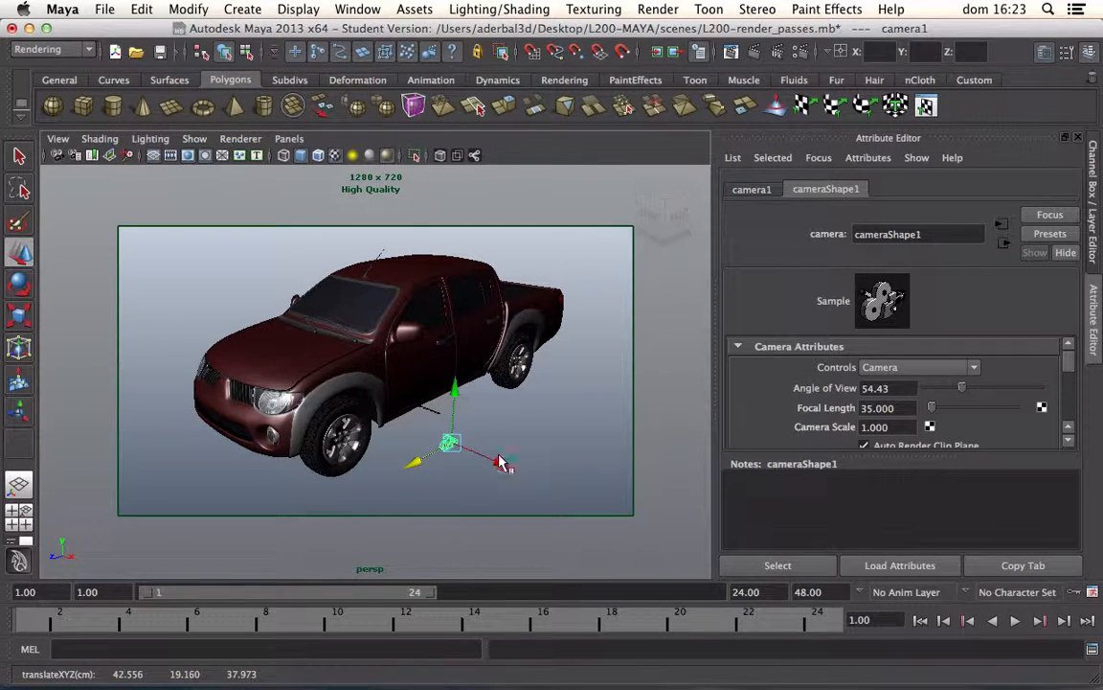
left_click_drag(501, 462, 509, 465)
key("e")
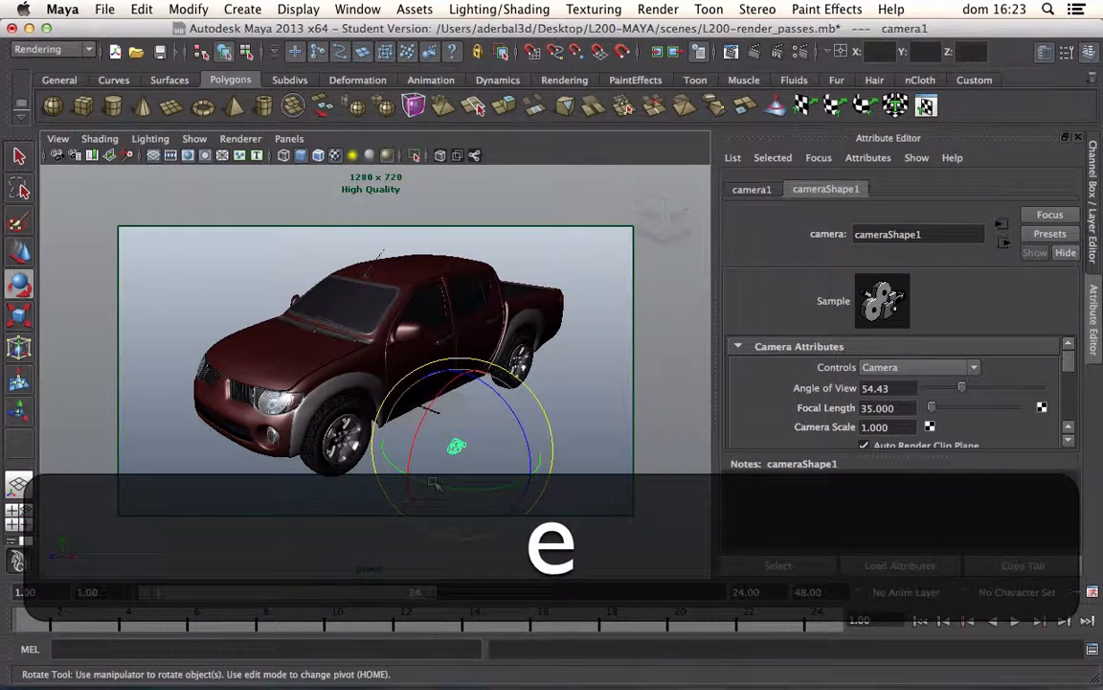
left_click_drag(434, 484, 522, 484)
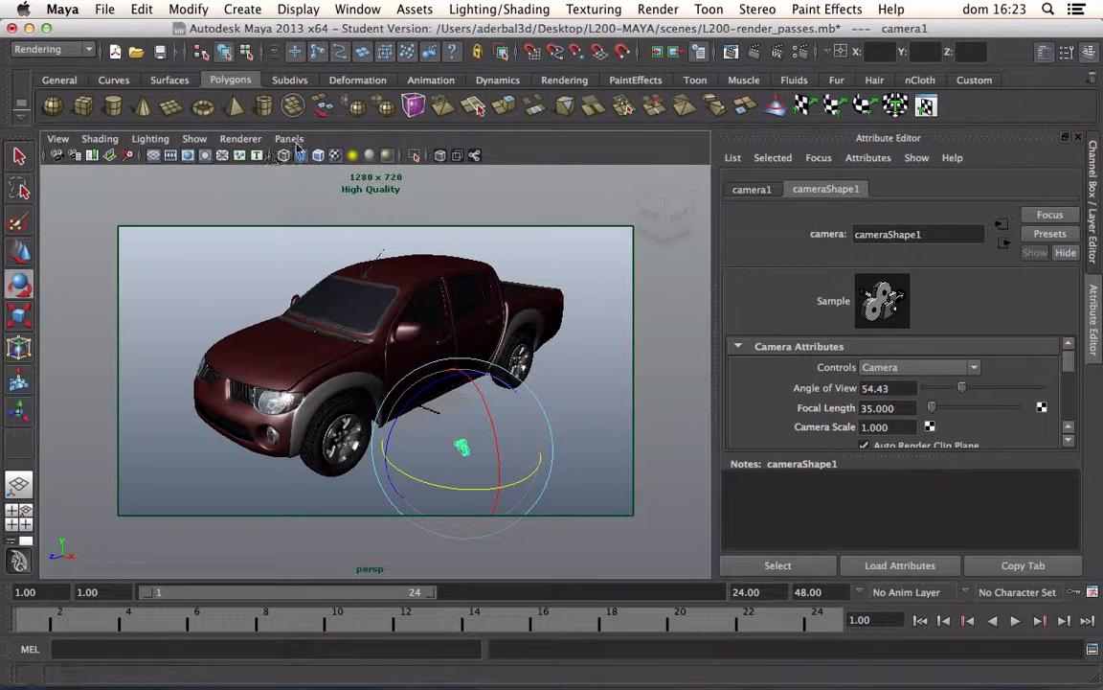
Step: Look through camera1 and pull it back until the whole truck is framed from a front three-quarter angle
left_click(290, 141)
mouse_move(352, 155)
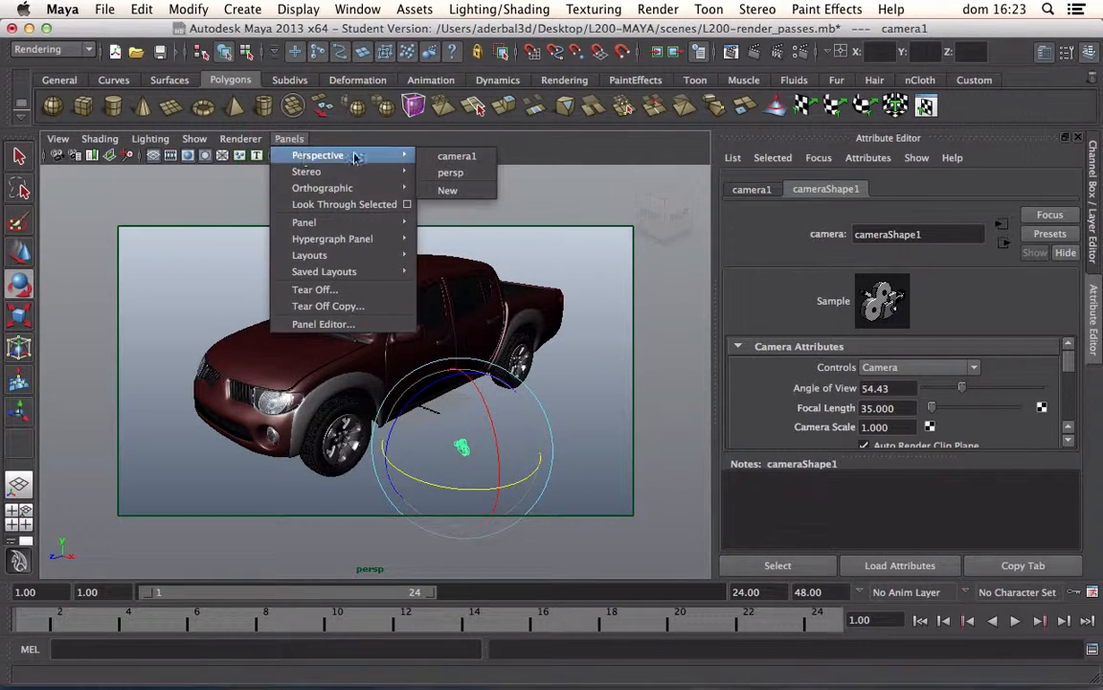
left_click(439, 156)
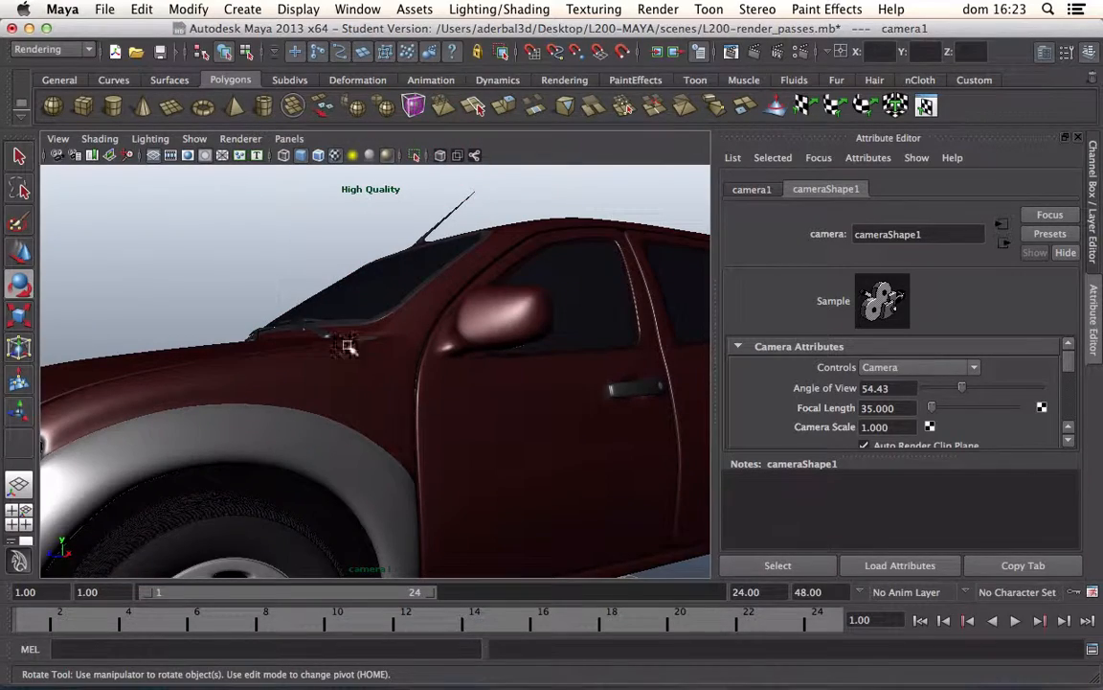
right_click_drag(436, 419, 298, 236, "alt")
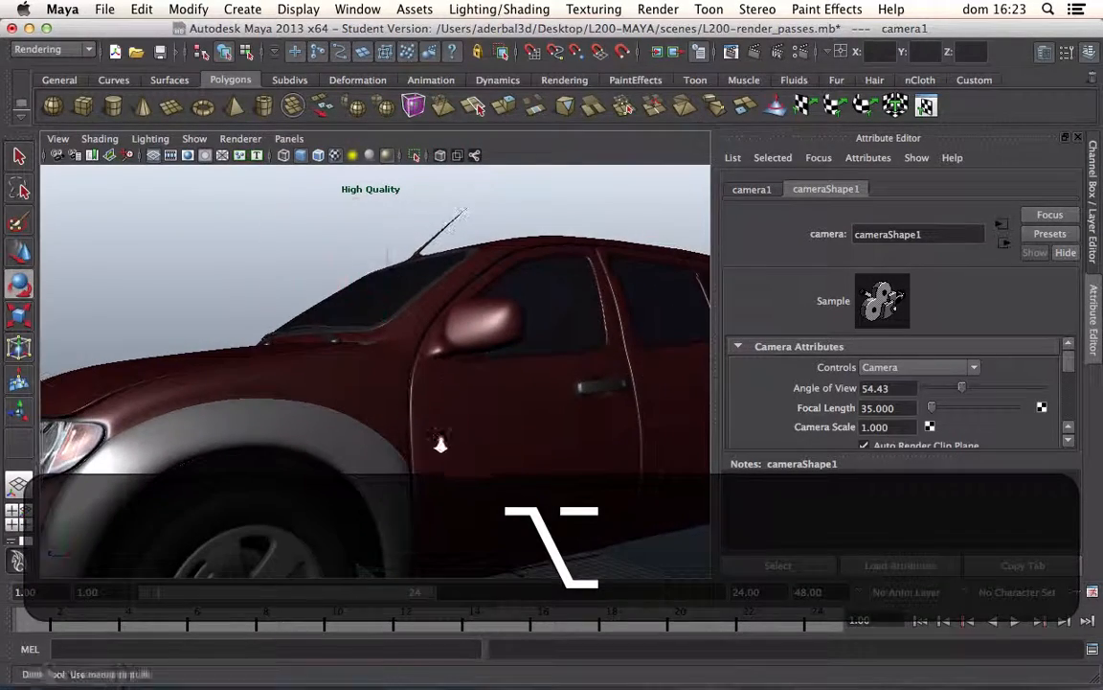
right_click_drag(440, 446, 296, 236, "alt")
left_click_drag(296, 235, 297, 451, "alt")
middle_click_drag(297, 451, 320, 410, "alt")
right_click_drag(320, 411, 345, 394, "alt")
Step: Show camera1's resolution gate and refine its angle and distance so the truck sits inside the frame with margin, leaving nothing selected
left_click(188, 155)
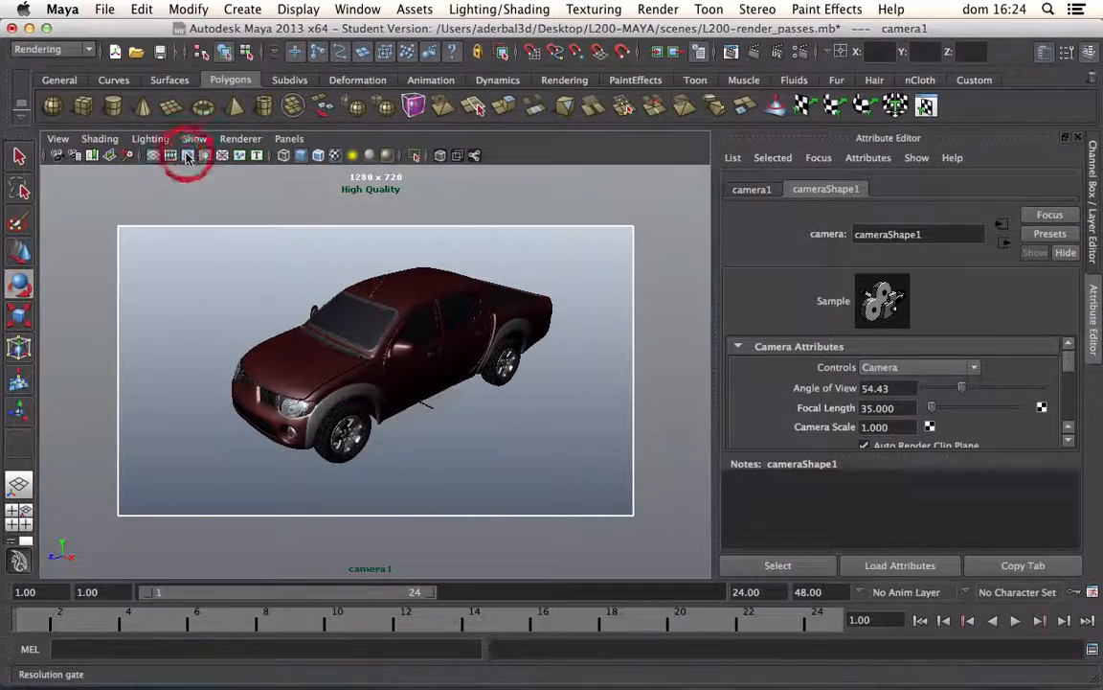
left_click_drag(268, 340, 357, 375, "alt")
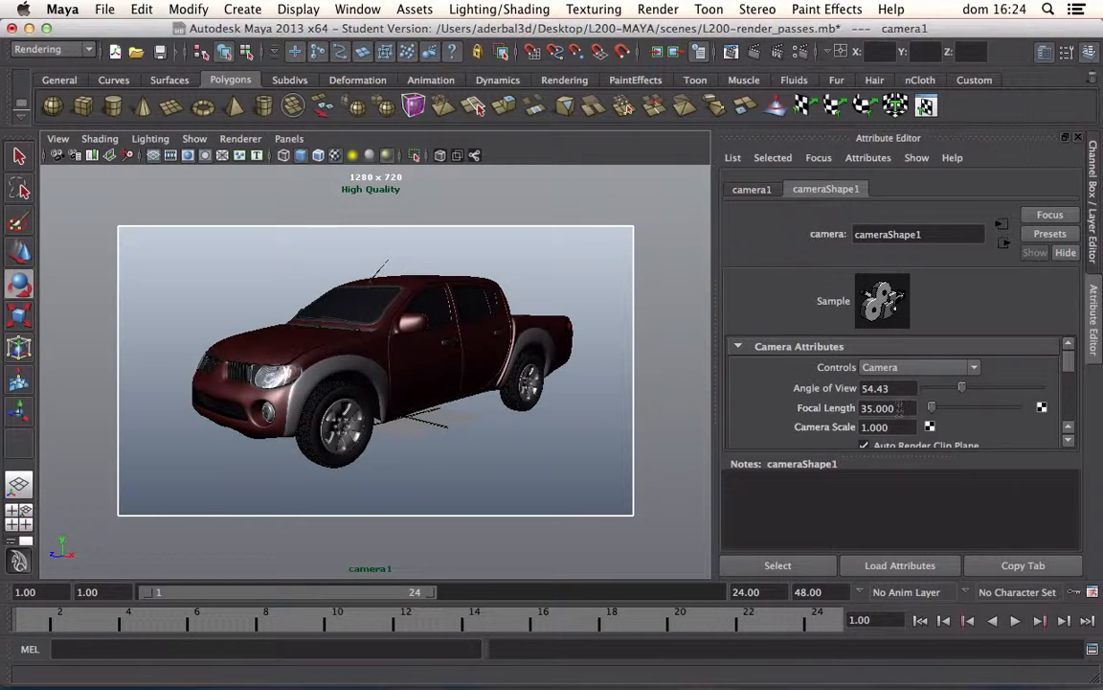
left_click_drag(330, 359, 323, 402, "alt")
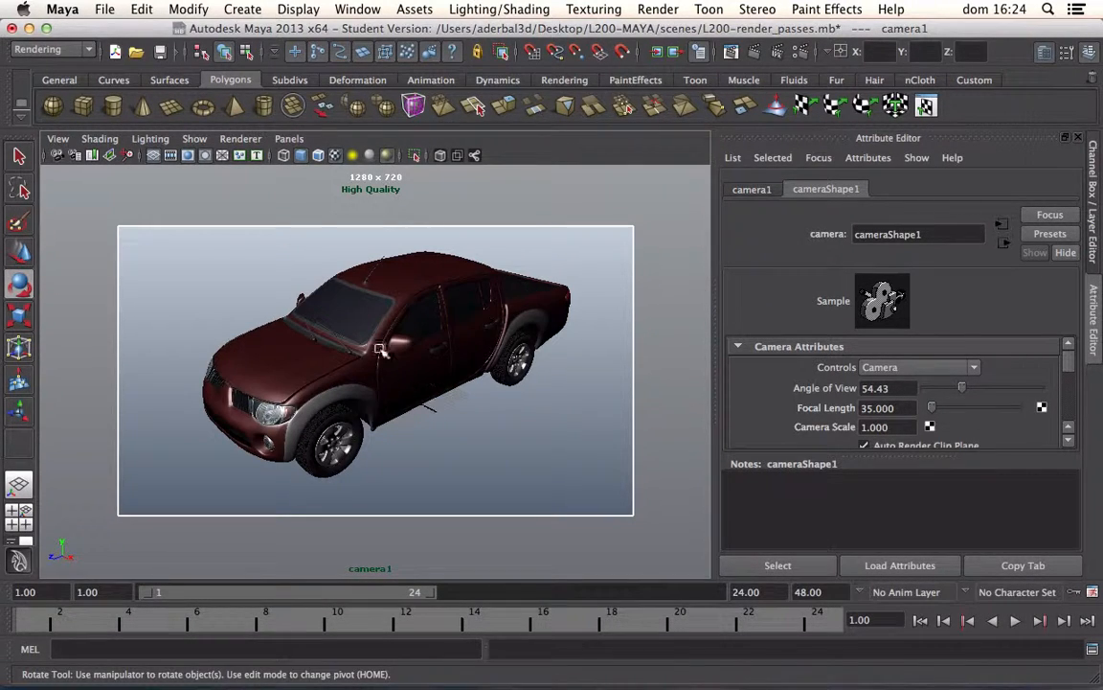
left_click(407, 287)
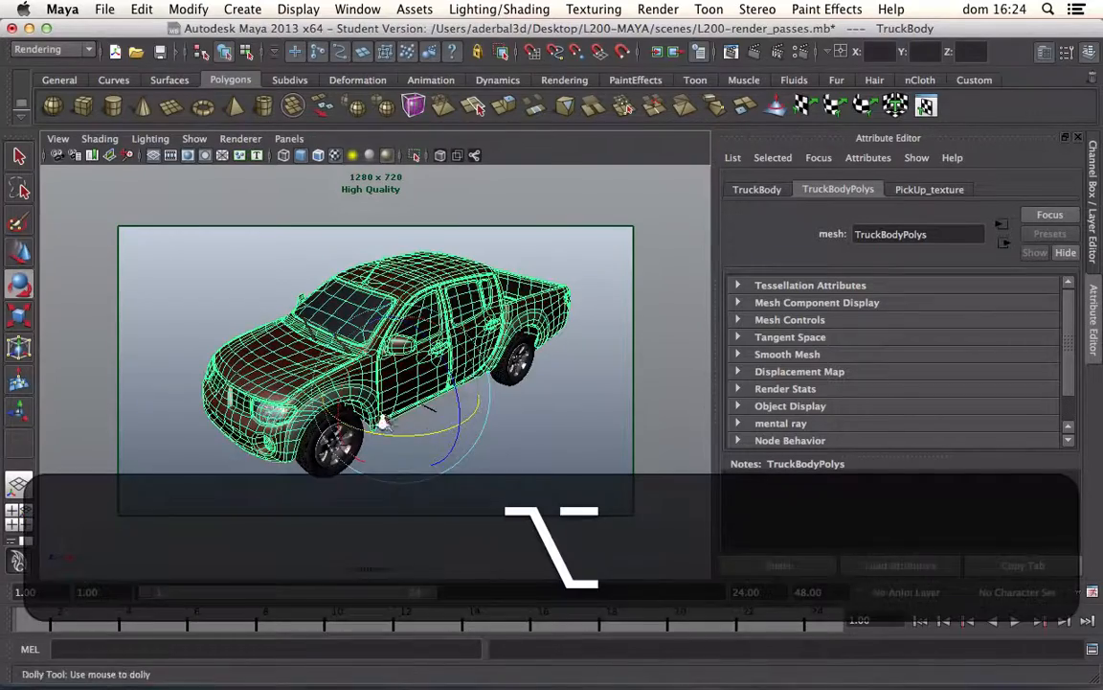
left_click_drag(383, 421, 240, 319, "alt")
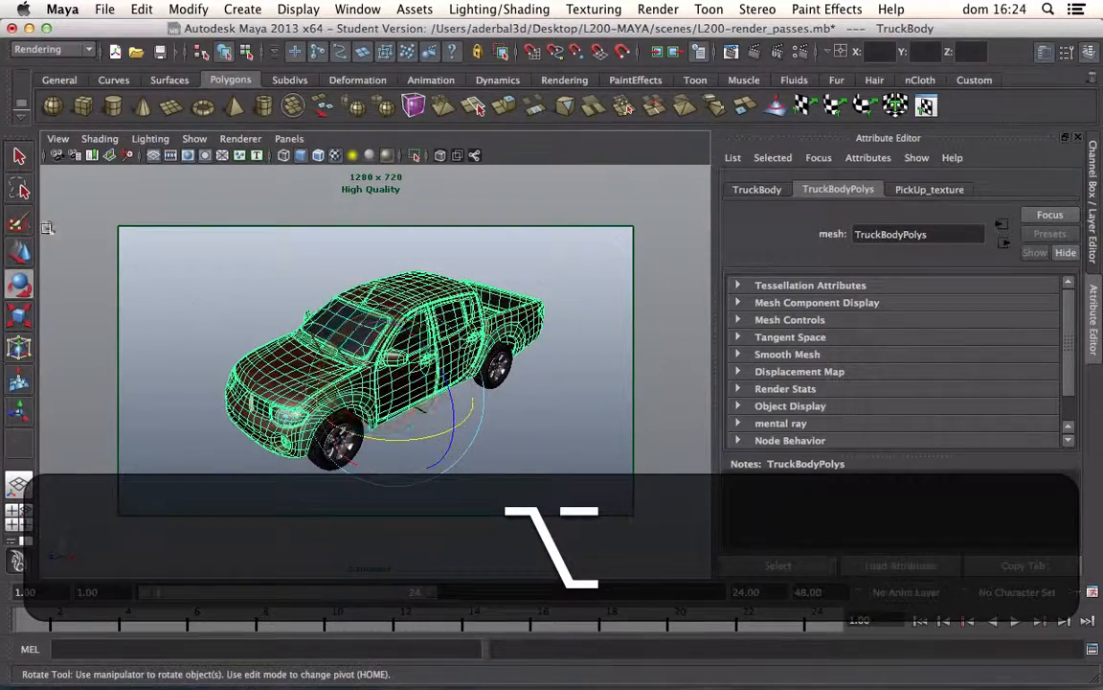
left_click(19, 156)
left_click(211, 285)
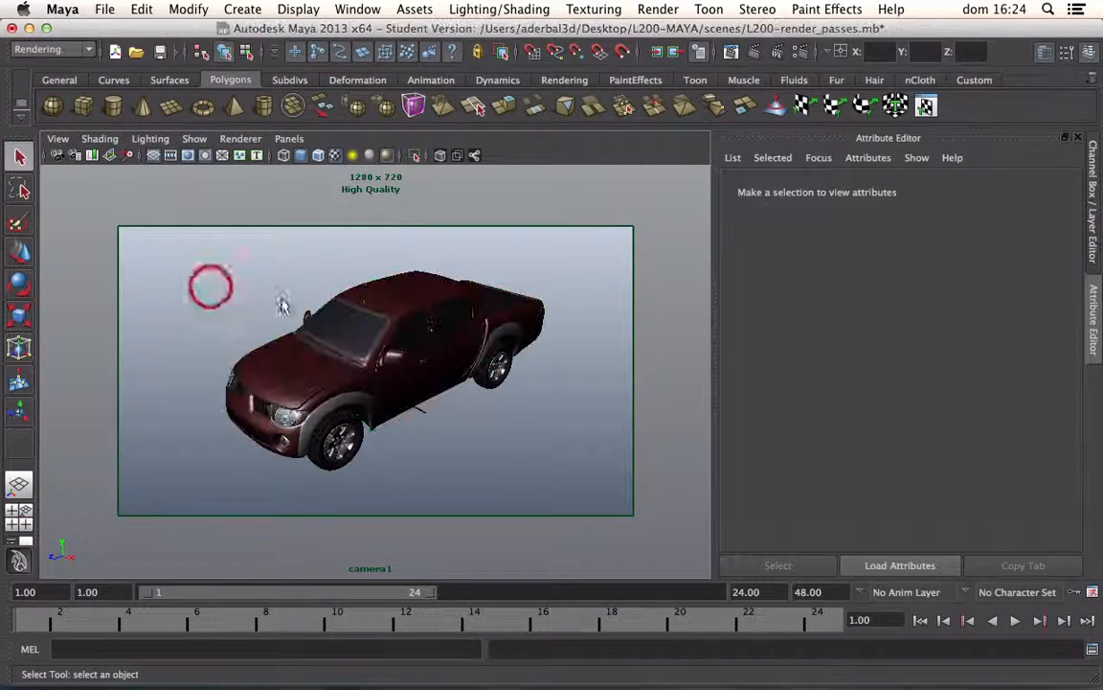
Step: Select all seven truck parts, from TruckBody to Right_Wiper, in the Outliner and group them
left_click(408, 305)
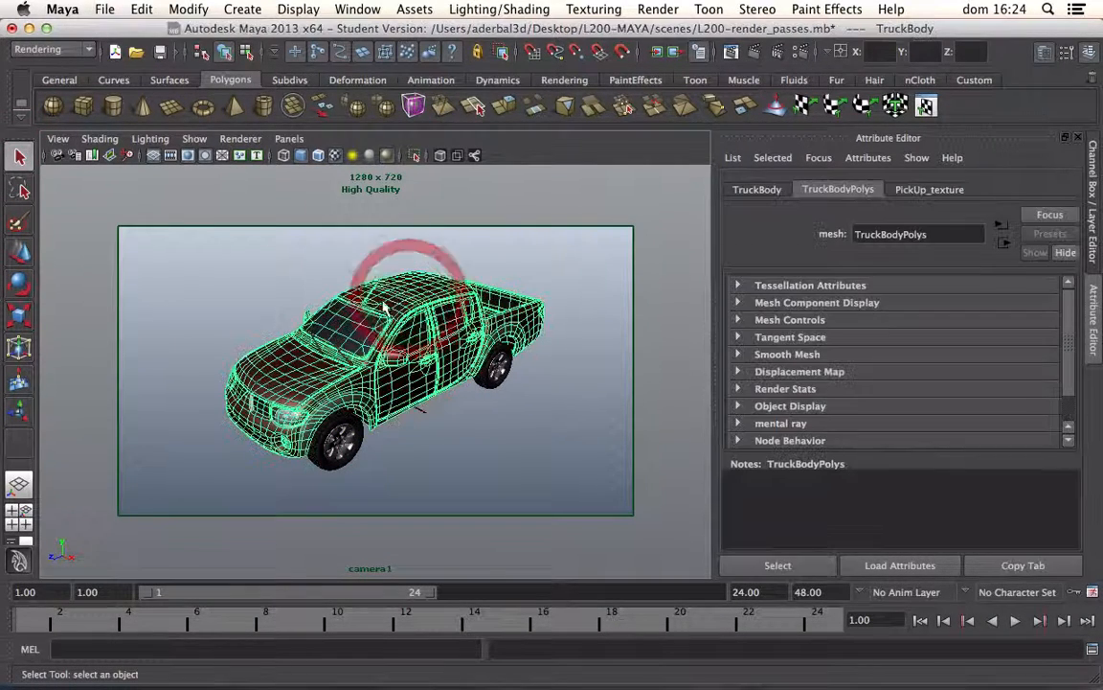
left_click(357, 10)
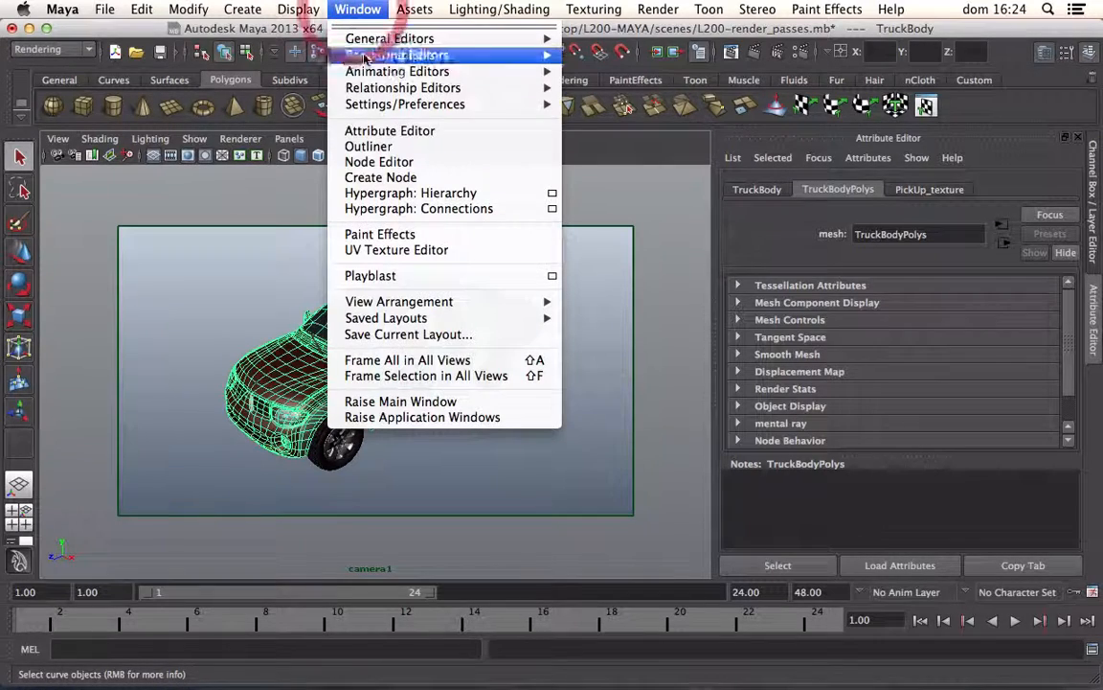
left_click(367, 146)
left_click(581, 205)
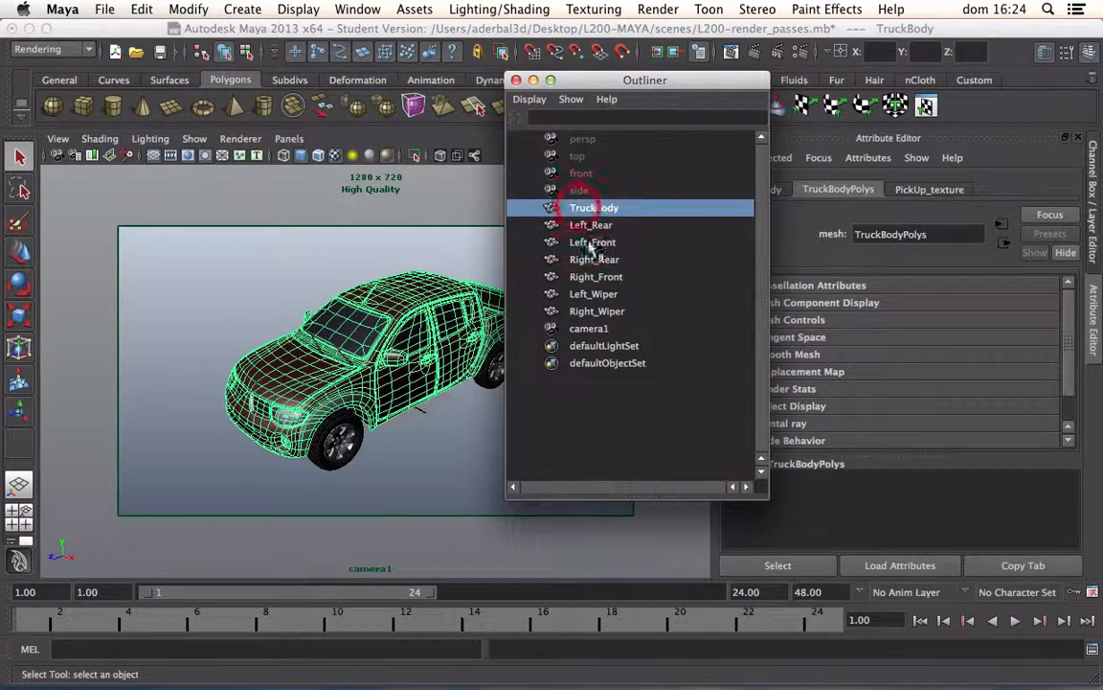
left_click(574, 312, "shift")
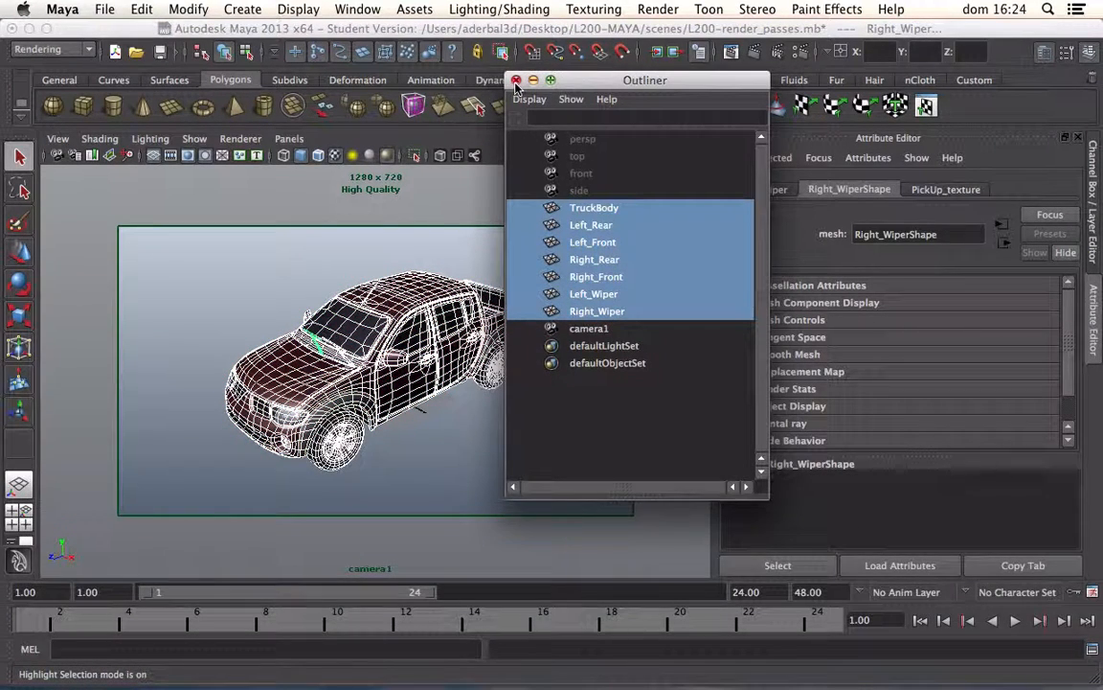
left_click(516, 81)
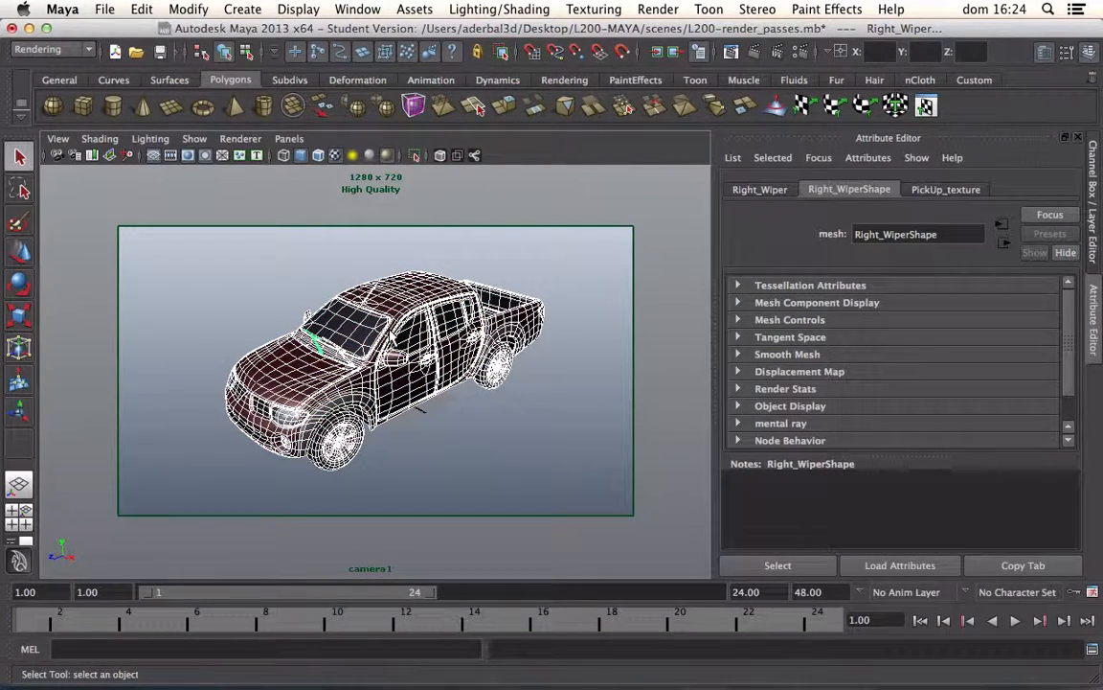
key("super+g")
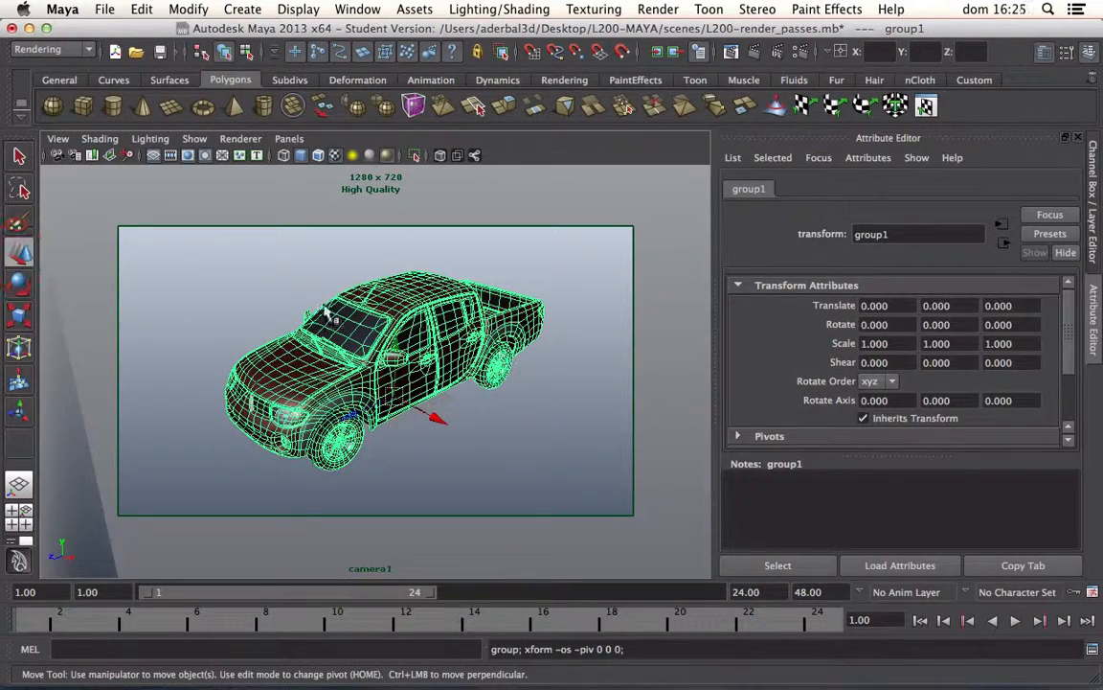
Step: Clear the selection, pick the truck body and walk up its hierarchy to reselect the whole truck group
left_click(362, 323)
left_click(318, 254)
left_click(390, 322)
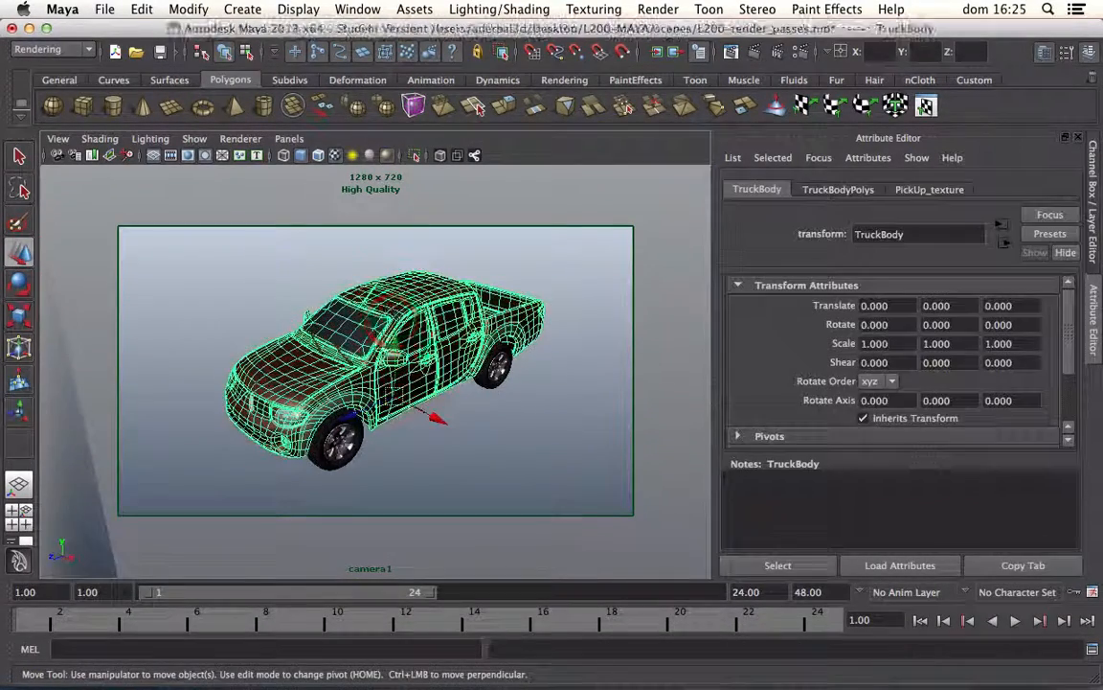
left_click(278, 309)
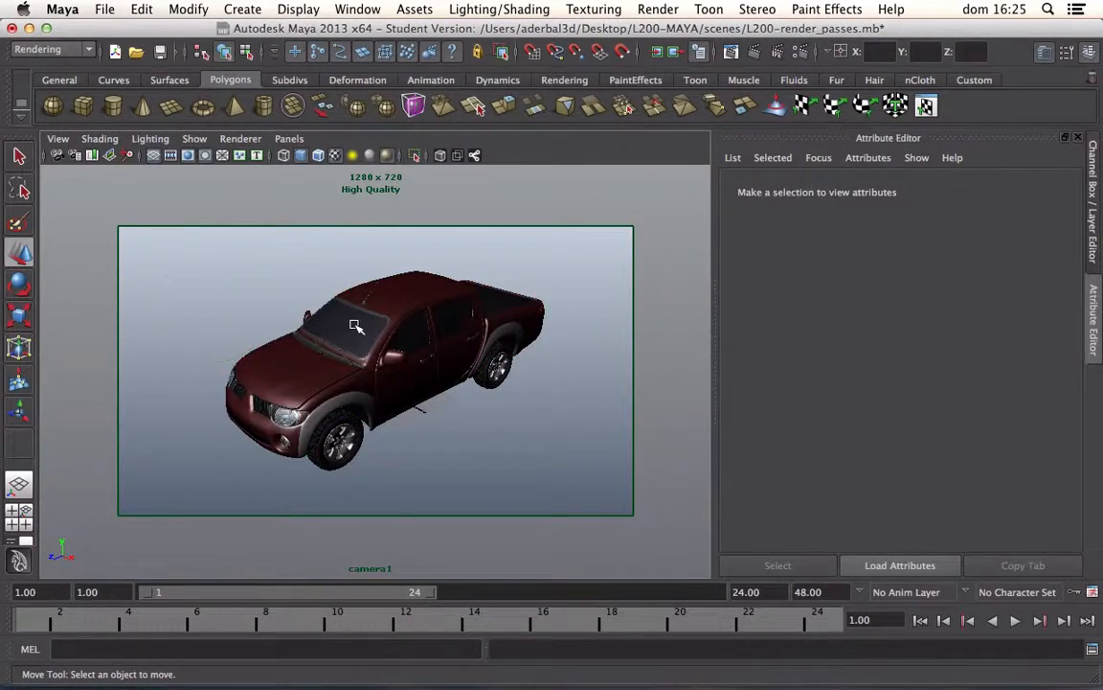
left_click(354, 324)
key("ctrl+g")
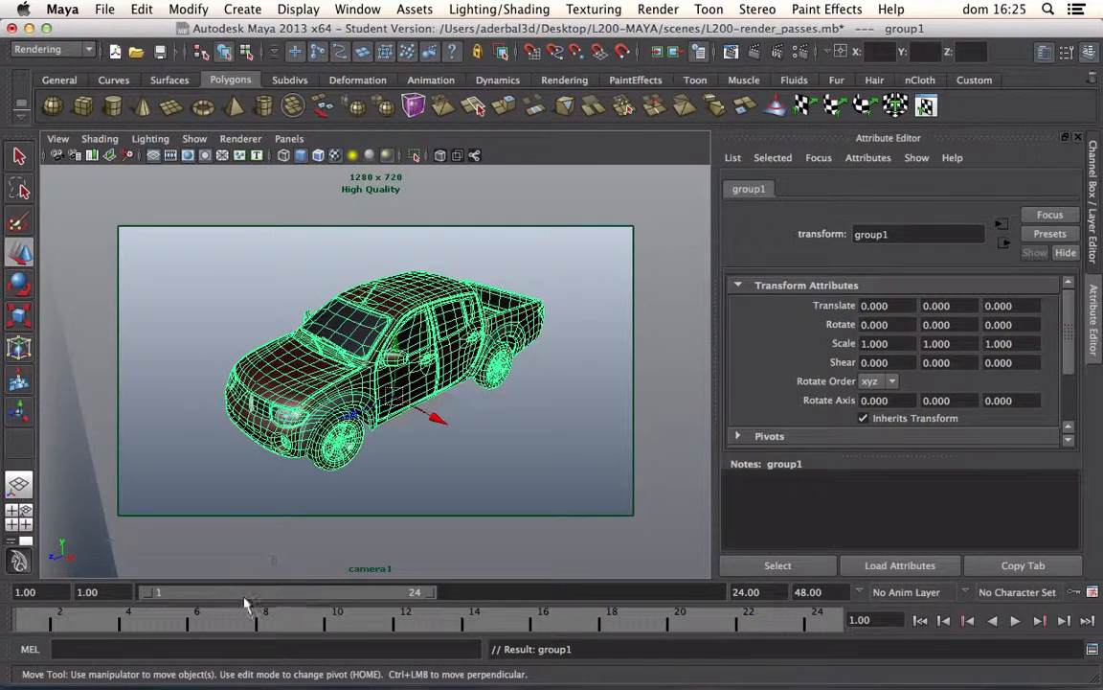
Step: Set the end time of the playback range to frame 60
left_click_drag(774, 593, 603, 587)
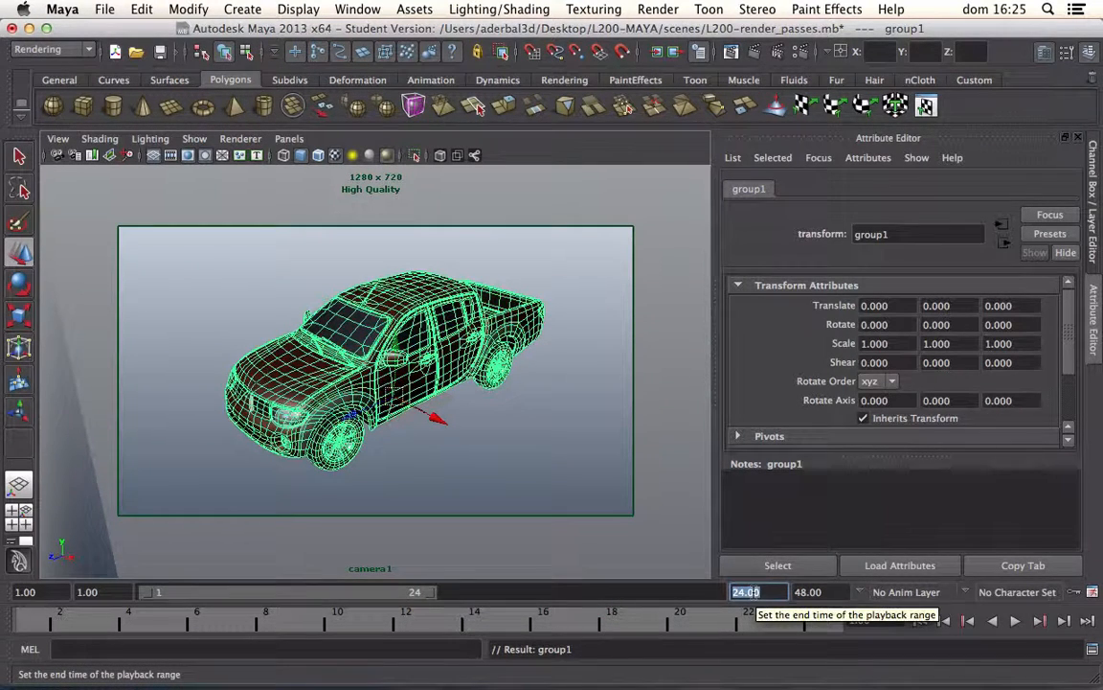
type("60")
key("Return")
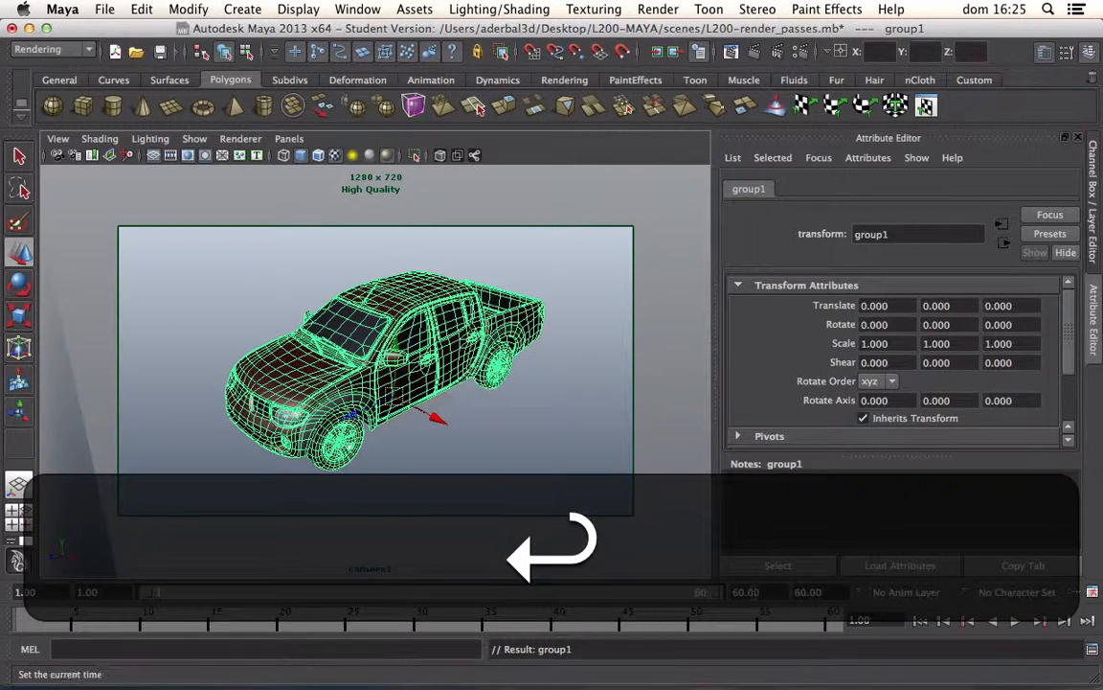
left_click(812, 592)
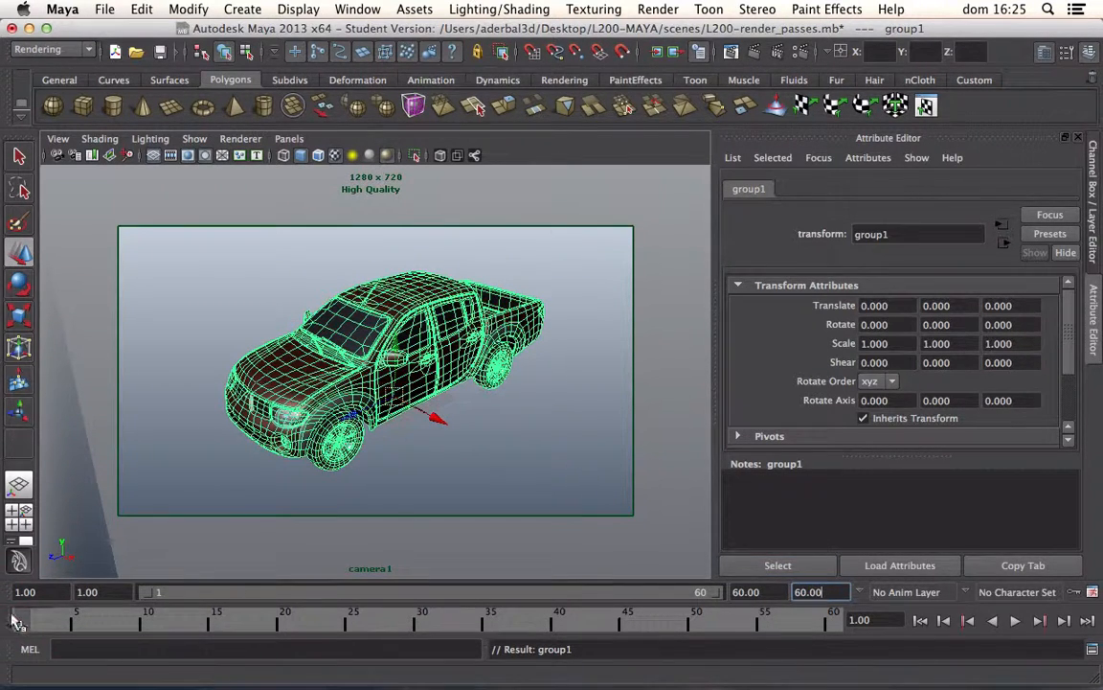
Step: Key the truck group's Rotate Y channel at frame 1
left_click(1095, 177)
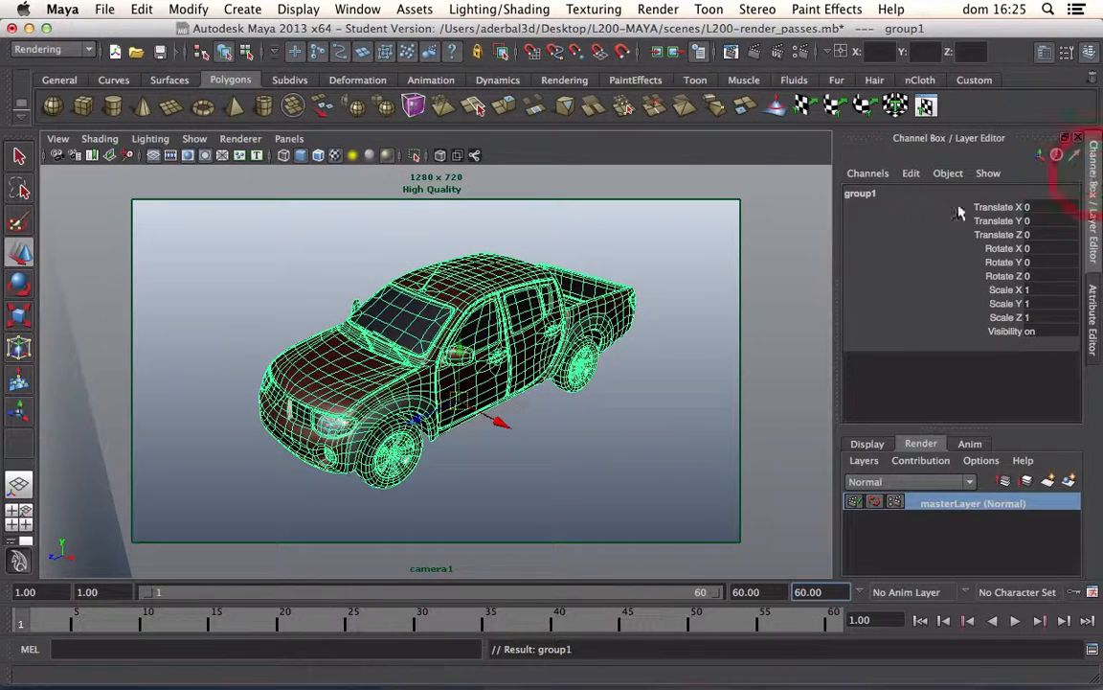
right_click(999, 269)
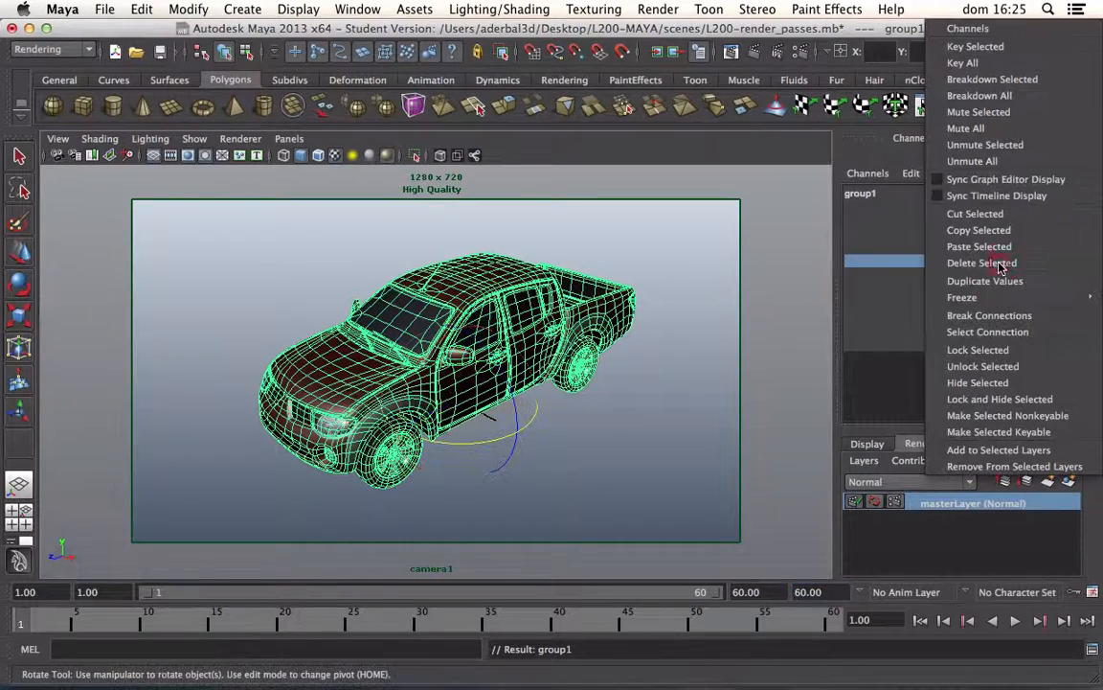
left_click(963, 47)
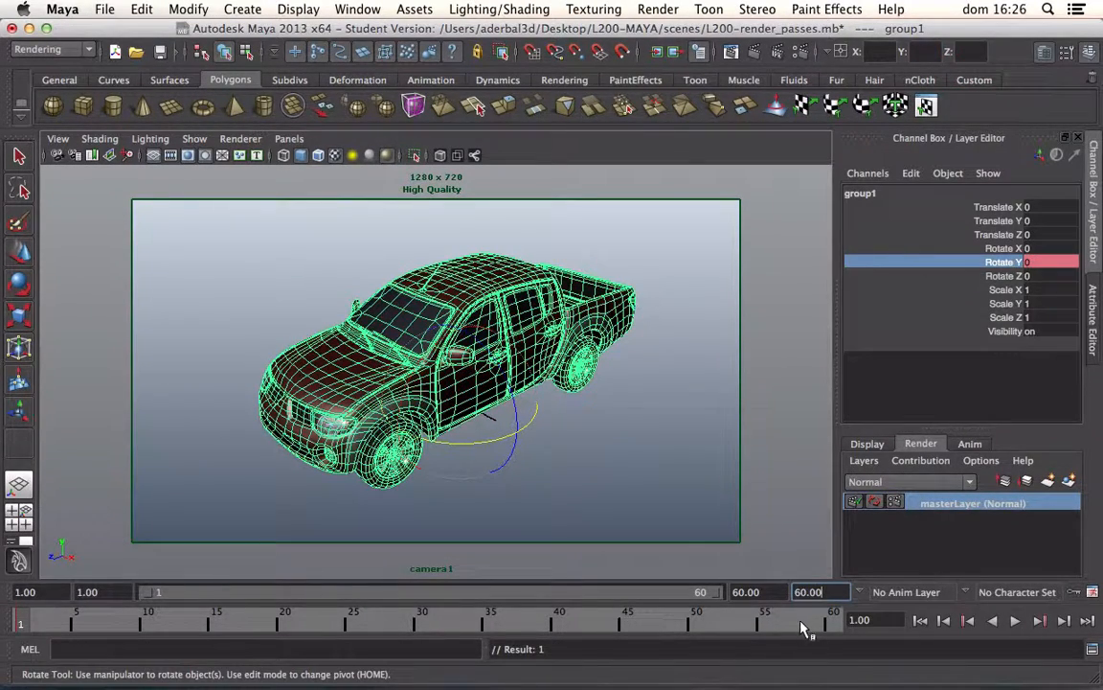
Step: Go to frame 60, set the truck group's Rotate Y to 30 and key that channel
left_click(835, 624)
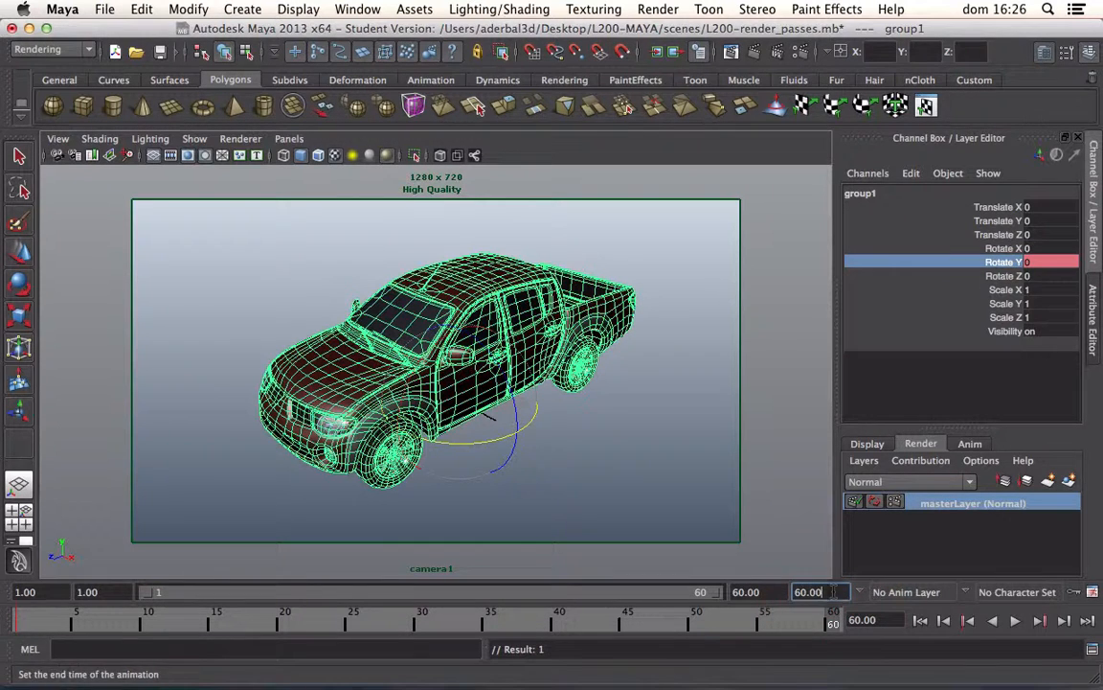
left_click(1041, 262)
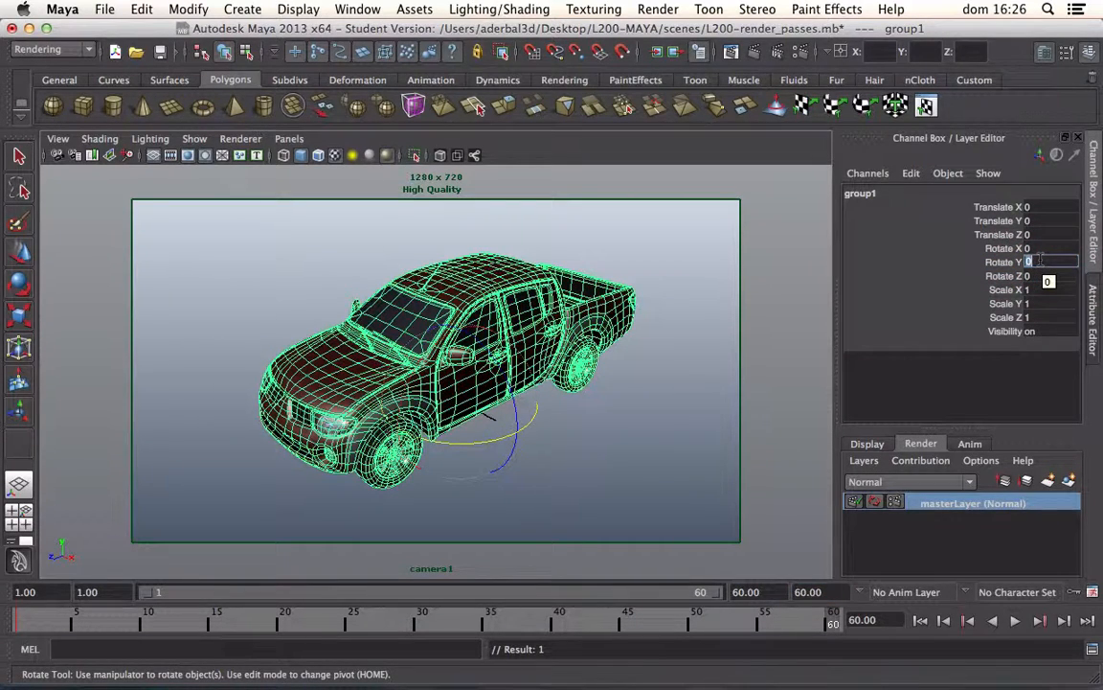
type("30")
key("Return")
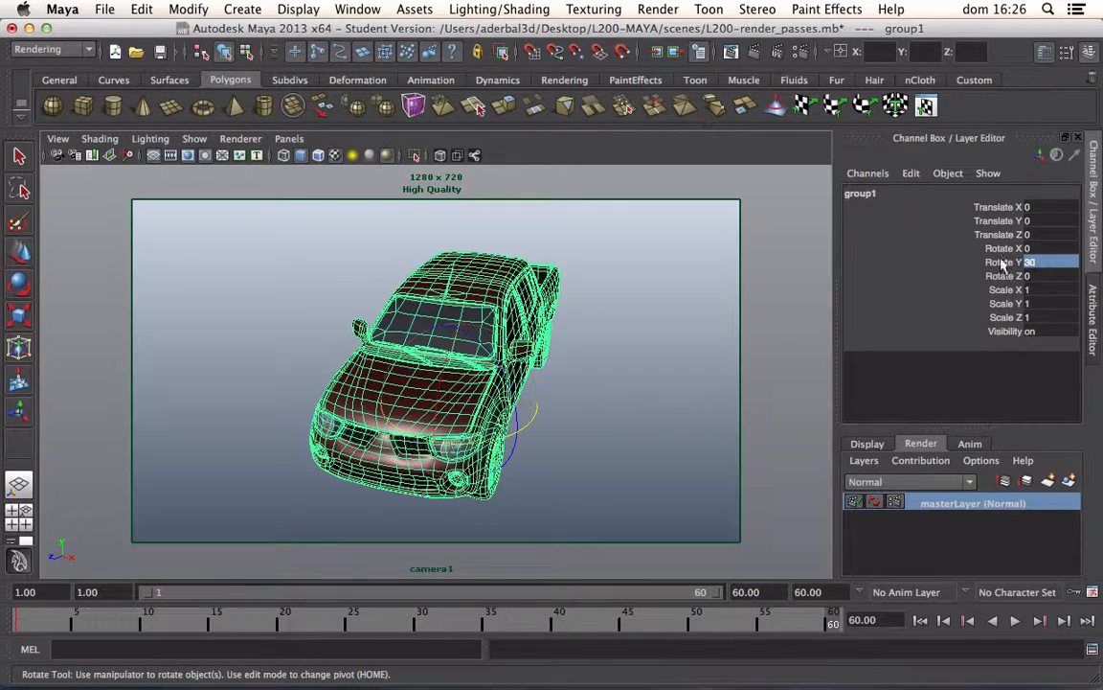
right_click(999, 264)
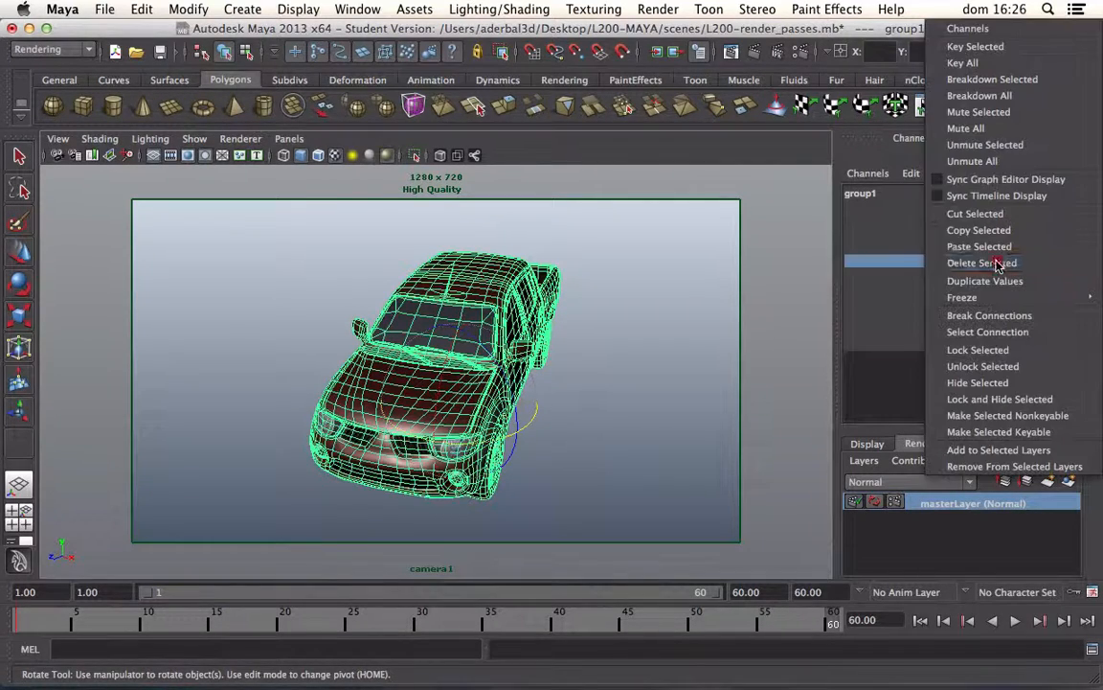
left_click(986, 46)
Step: Deselect the truck, lower camera1's viewing angle to a flatter front three-quarter view and play back the rotation
left_click(227, 556)
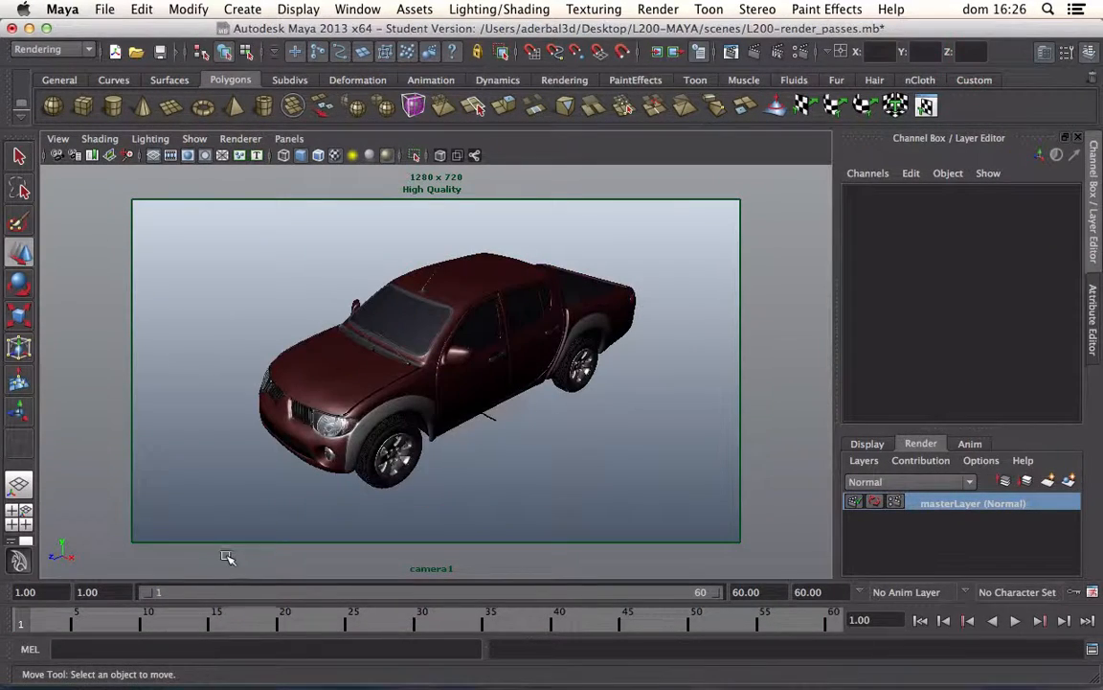
left_click_drag(206, 426, 278, 376, "alt")
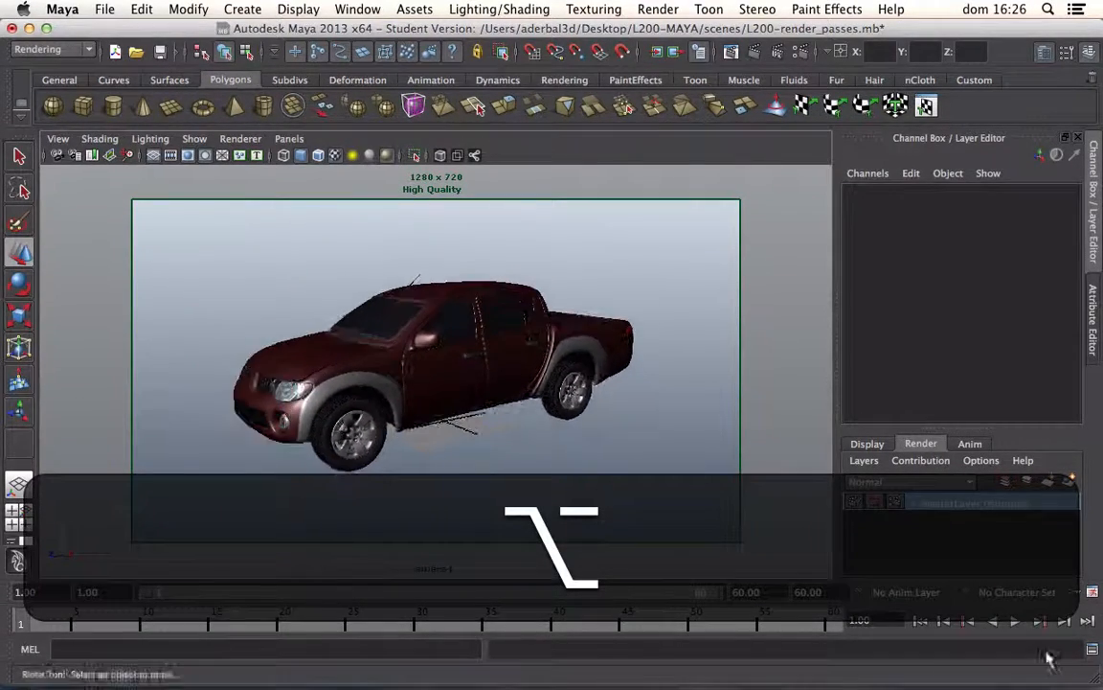
left_click(1016, 620)
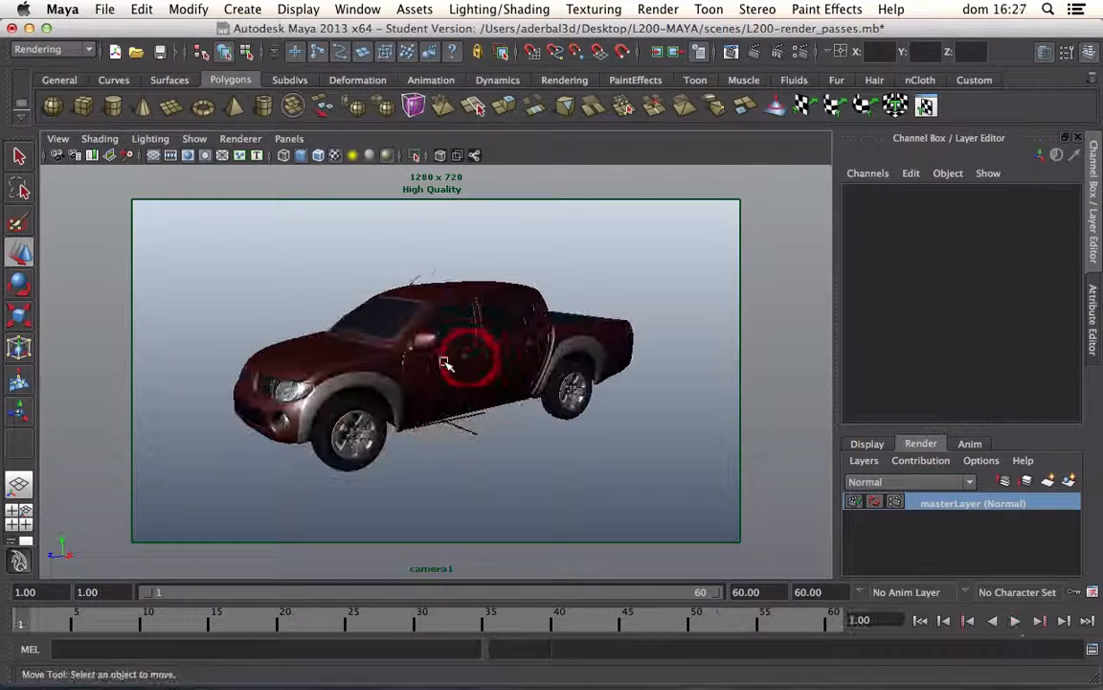
left_click(451, 375)
left_click(309, 287)
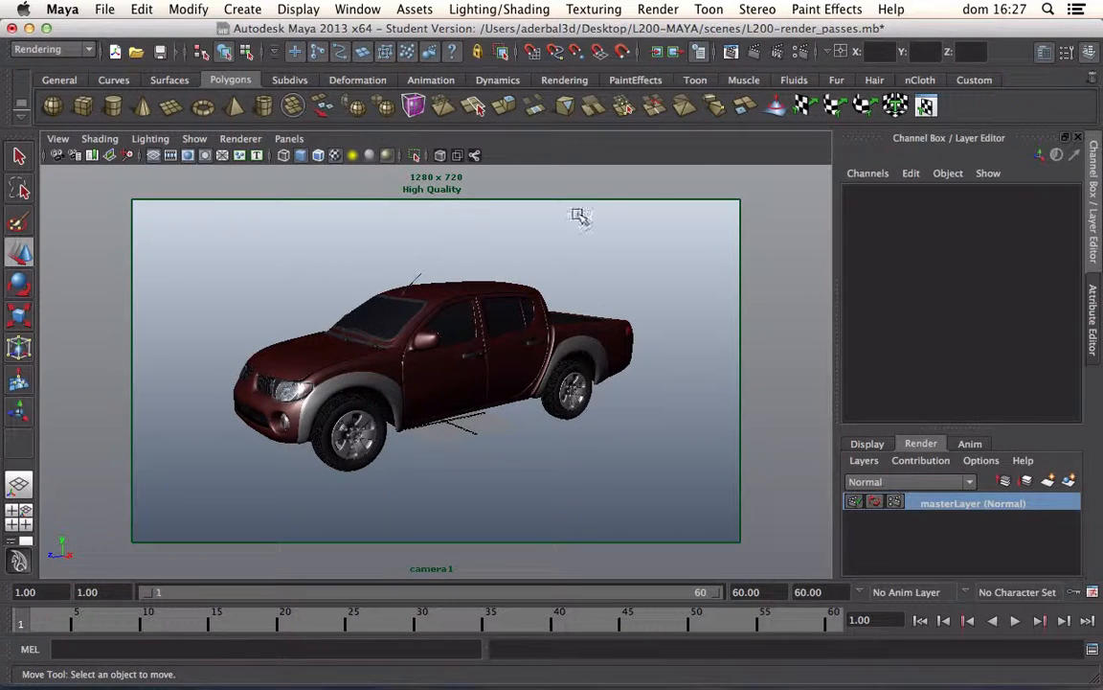
Step: Set the image format to PNG (png) in the common render settings
left_click(803, 59)
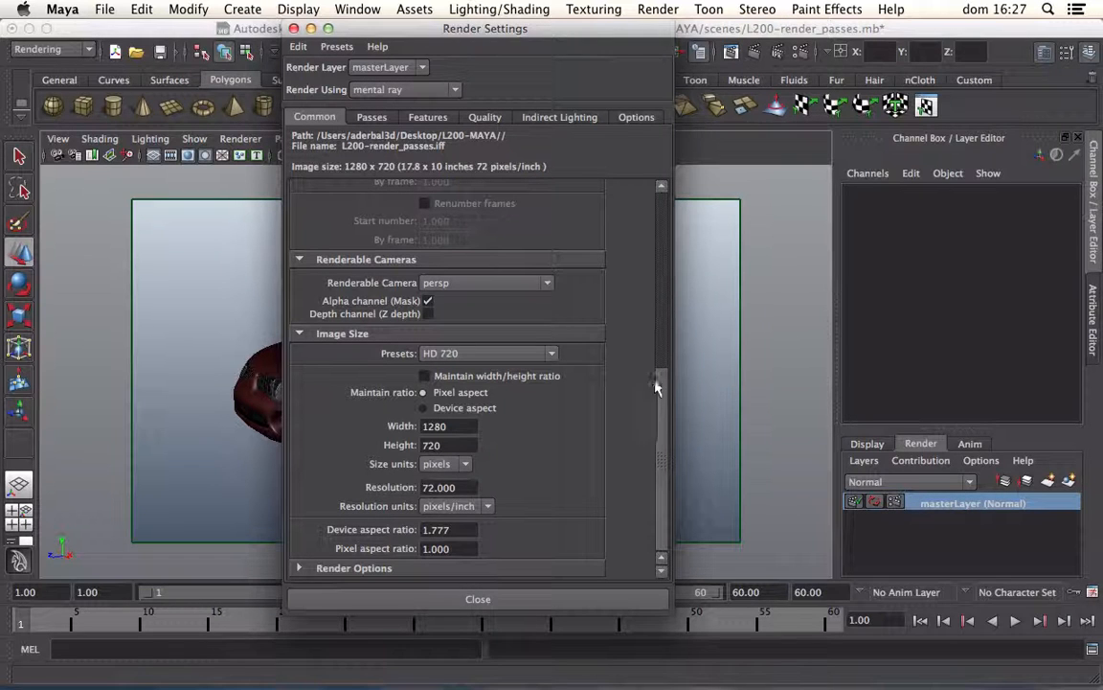
left_click_drag(659, 385, 635, 190)
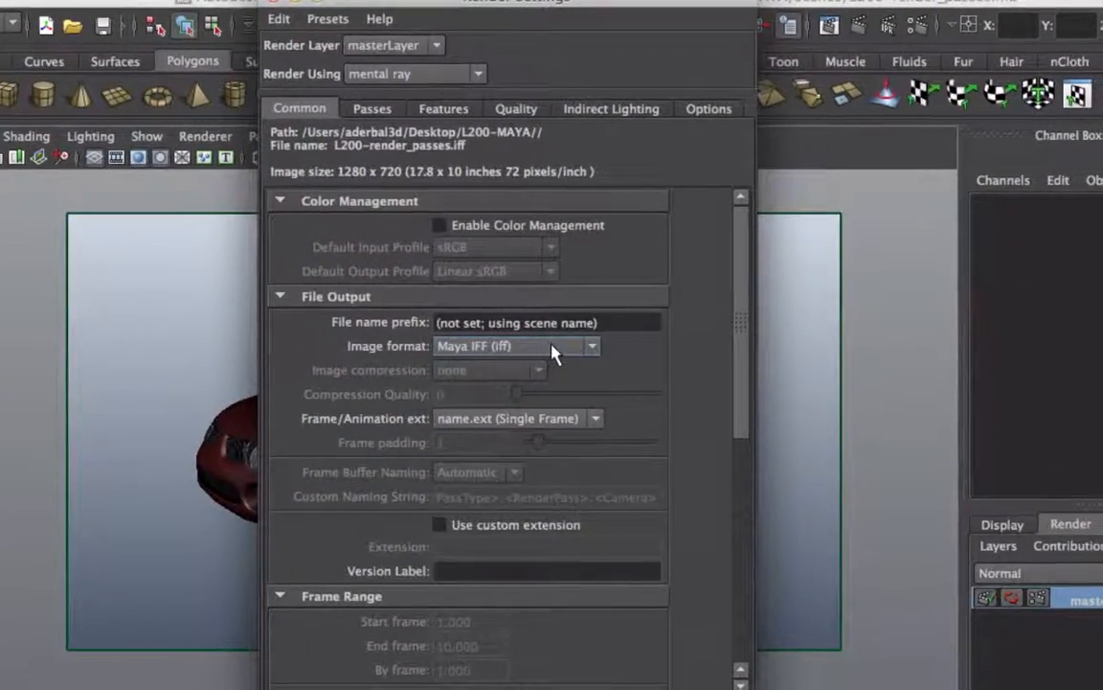
left_click(554, 348)
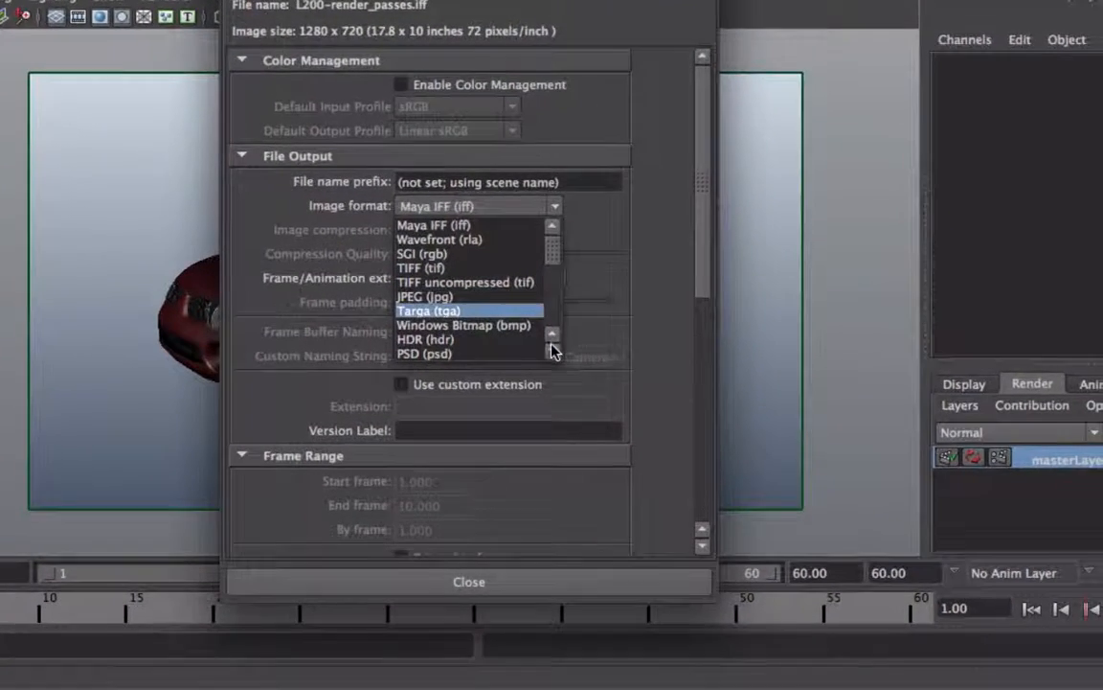
left_click(568, 420)
left_click(568, 420)
left_click(551, 352)
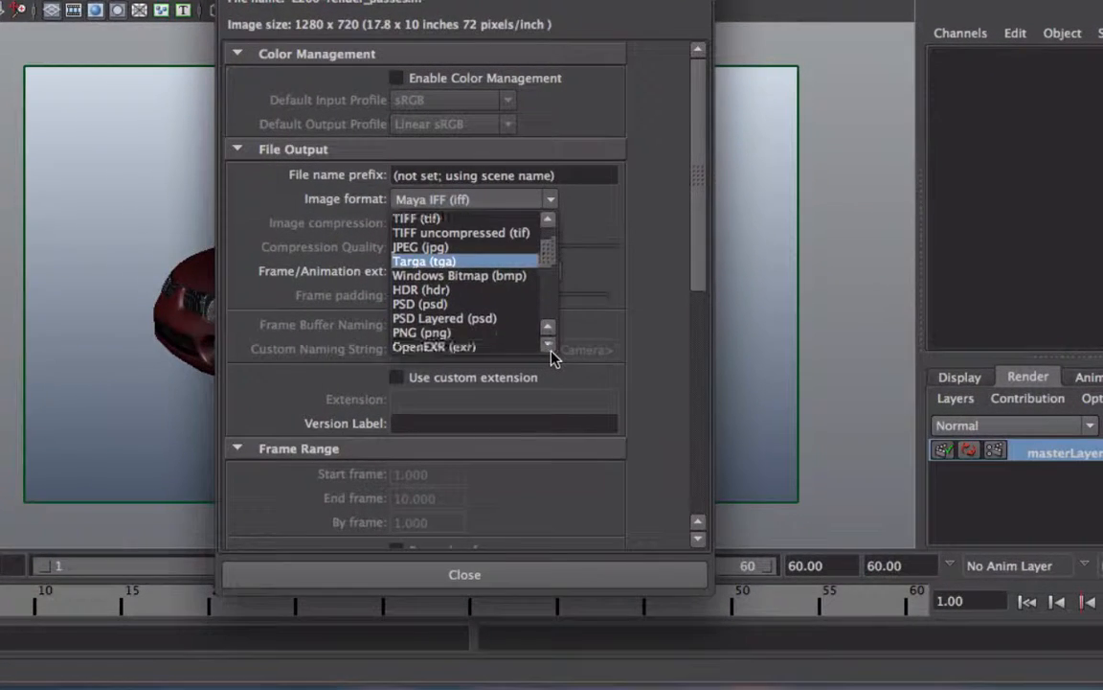
left_click(551, 352)
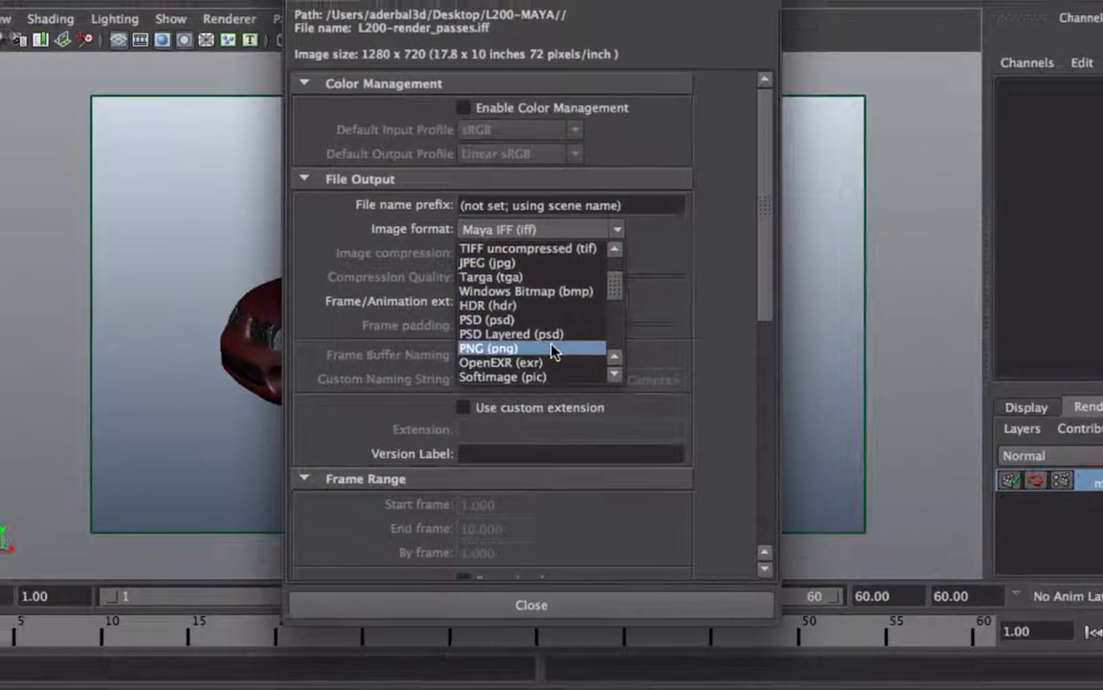
left_click(552, 351)
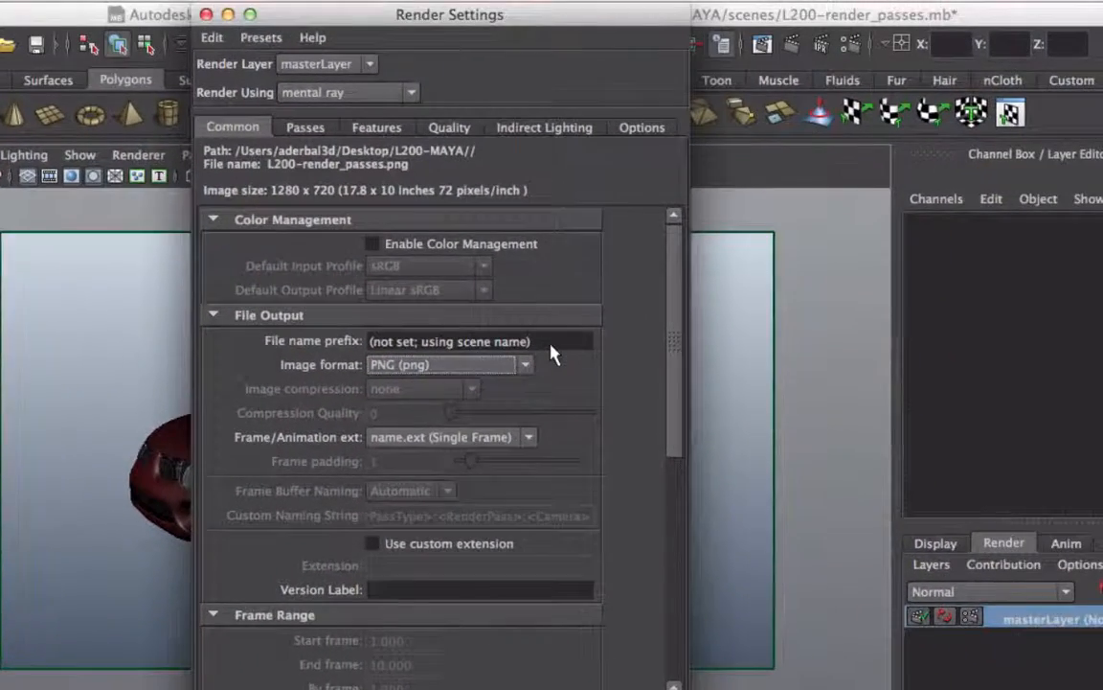
Step: Set the file name prefix of the rendered images to PickUp
left_click_drag(651, 331, 403, 350)
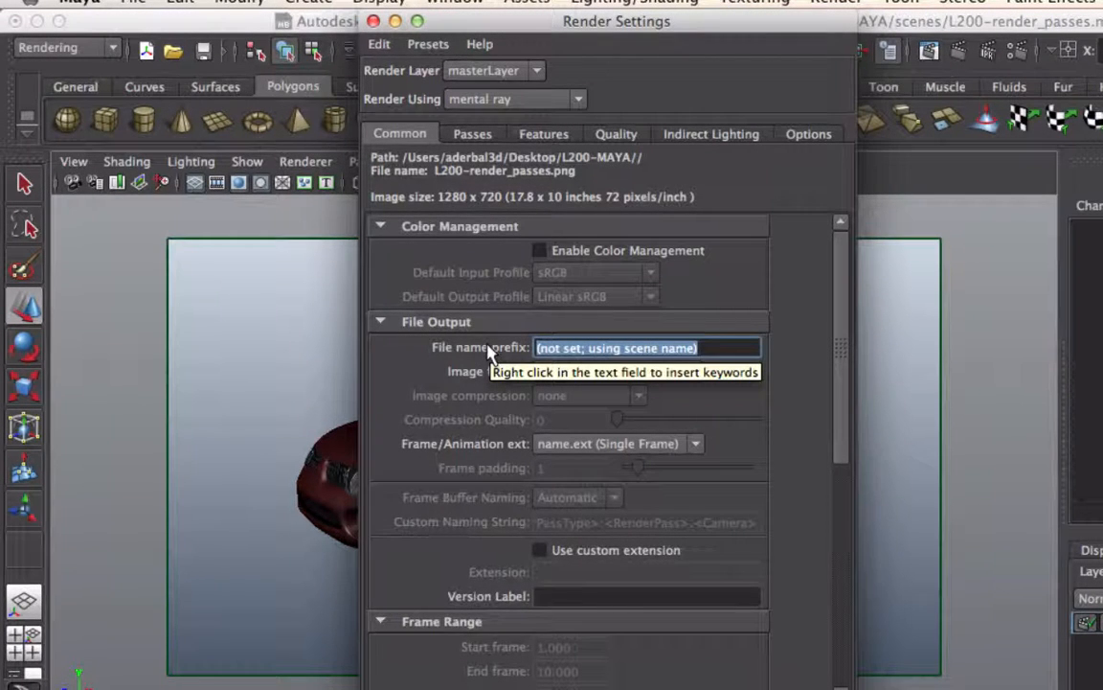
type("PIckUp")
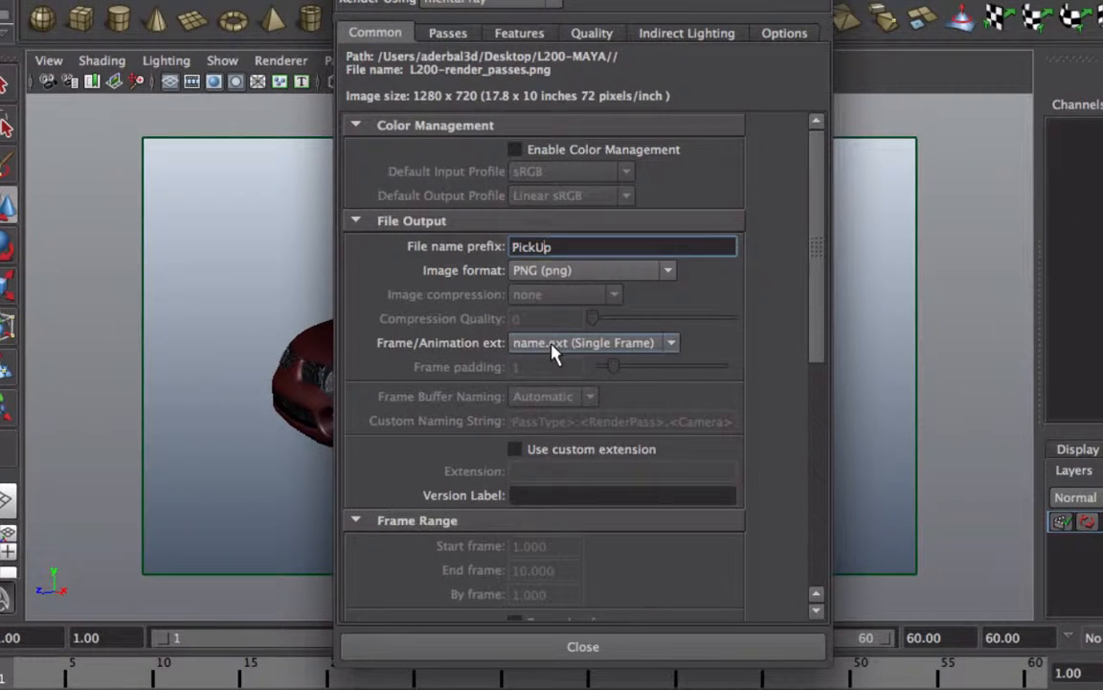
Step: Set the frame/animation extension to name_#.ext and the render's end frame to 60
left_click(553, 347)
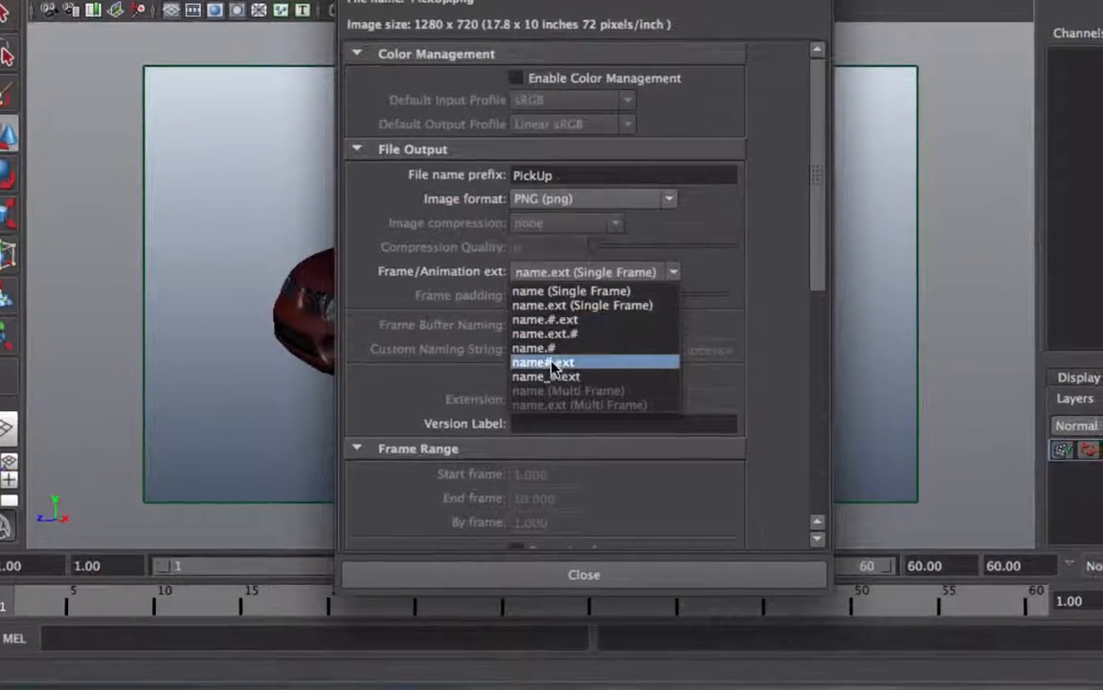
left_click(558, 376)
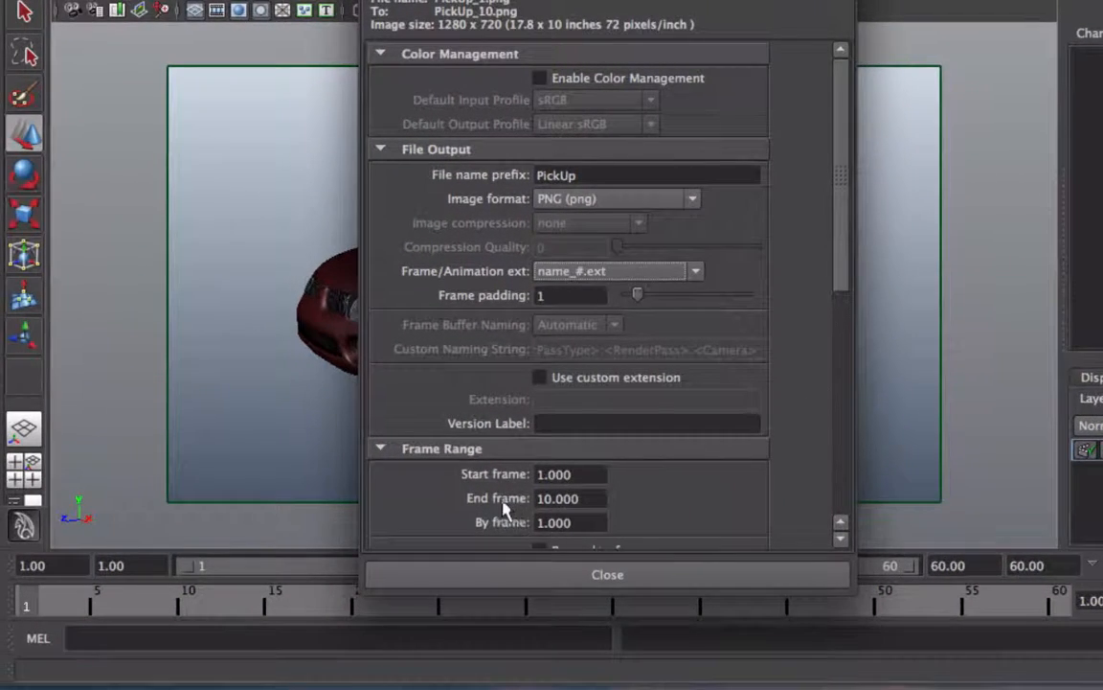
left_click_drag(591, 500, 510, 505)
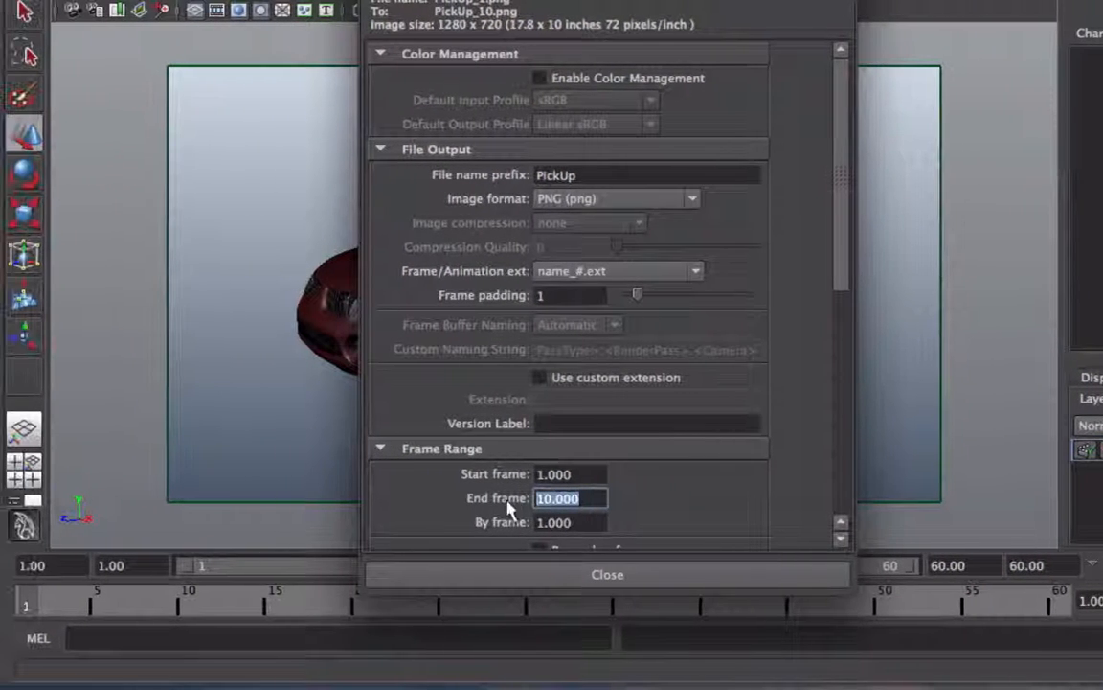
type("60")
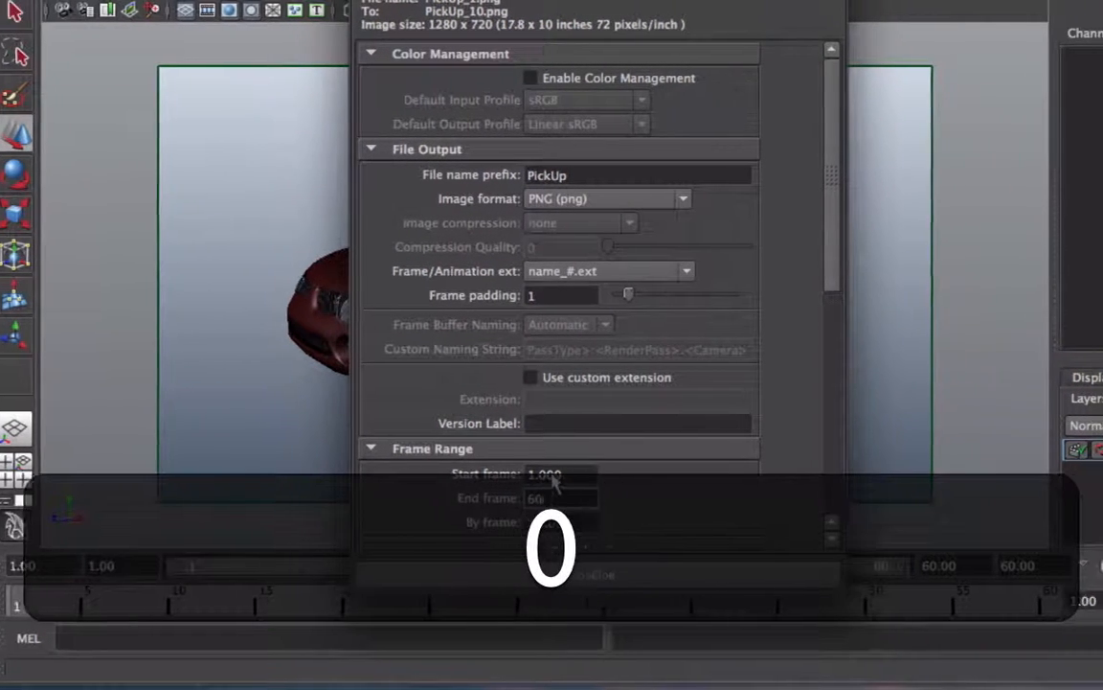
Step: Keep the render start frame at 1 and choose camera1 as the renderable camera
left_click(578, 475)
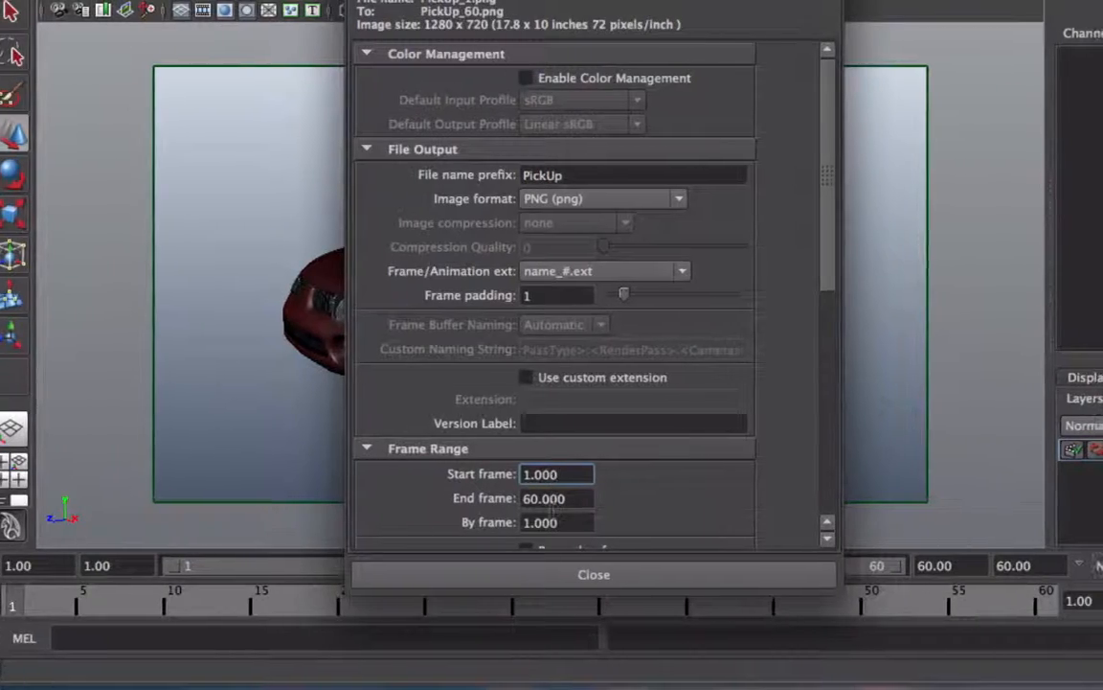
scroll(554, 498, "down", 5)
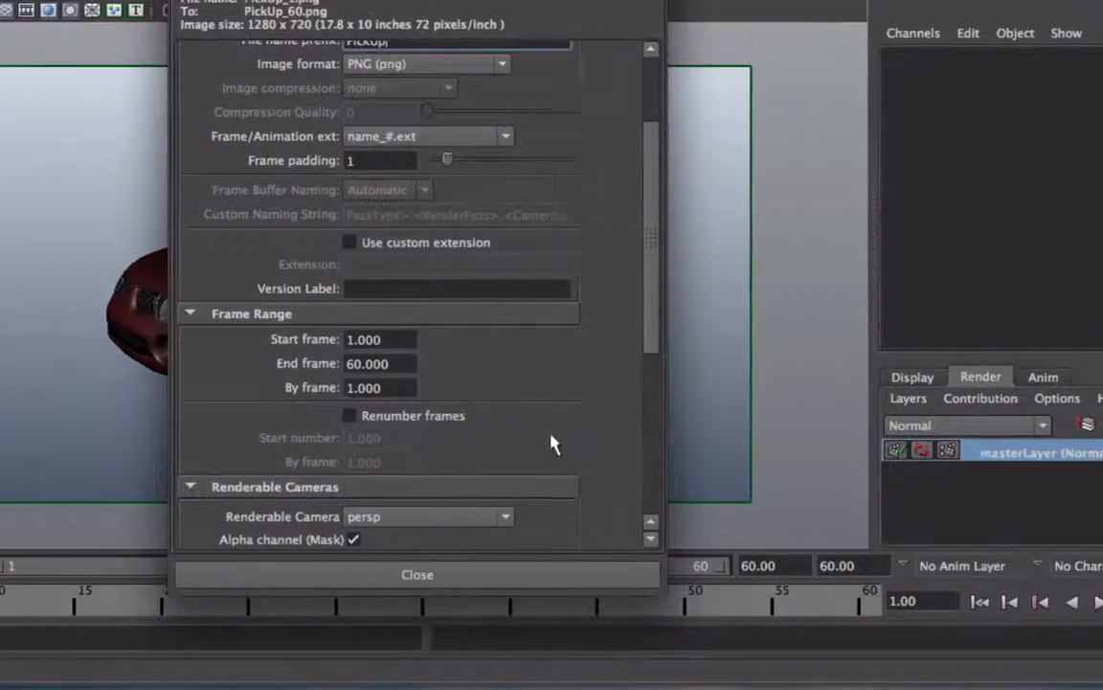
scroll(552, 359, "down", 7)
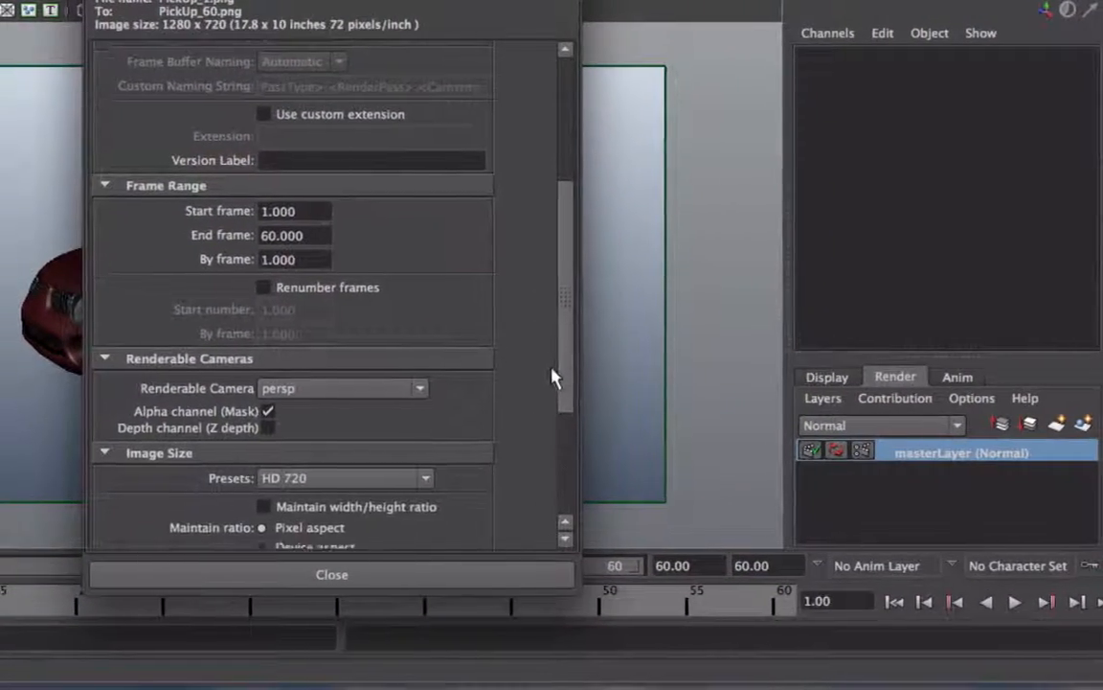
scroll(554, 410, "down", 1)
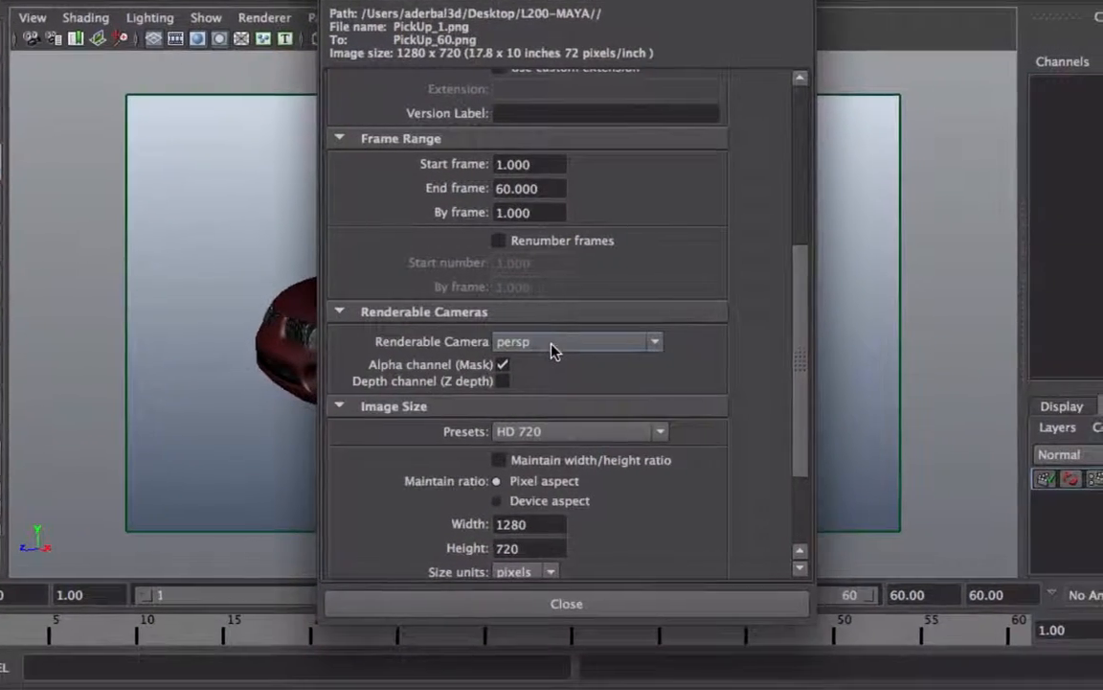
left_click(553, 342)
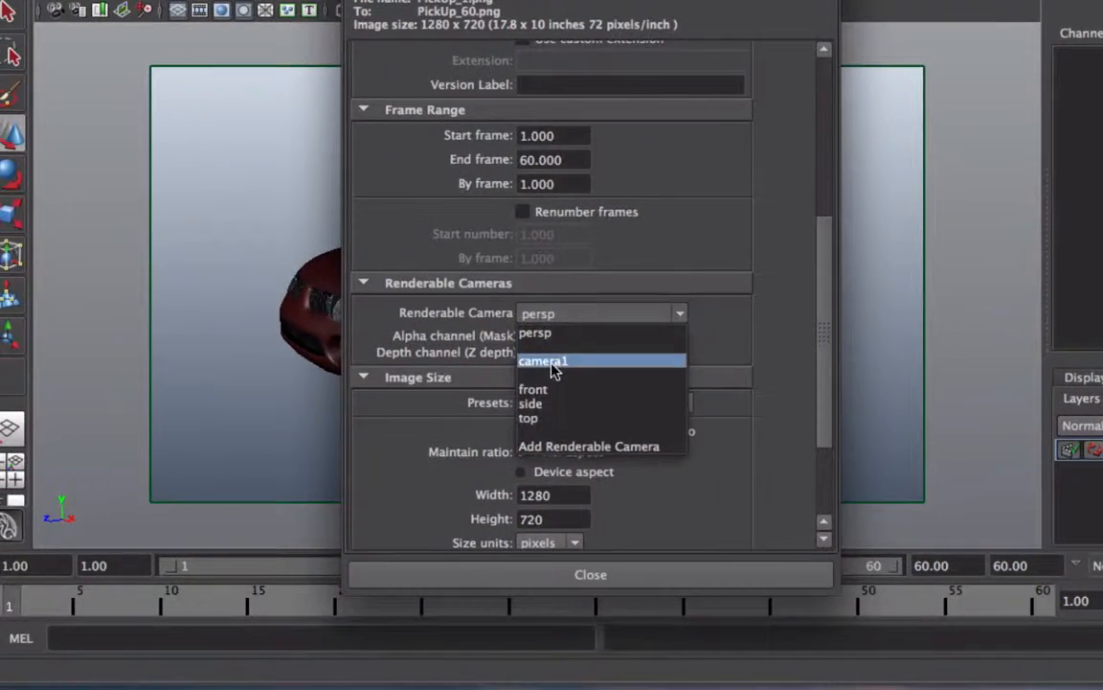
left_click(529, 389)
scroll(553, 367, "up", 10)
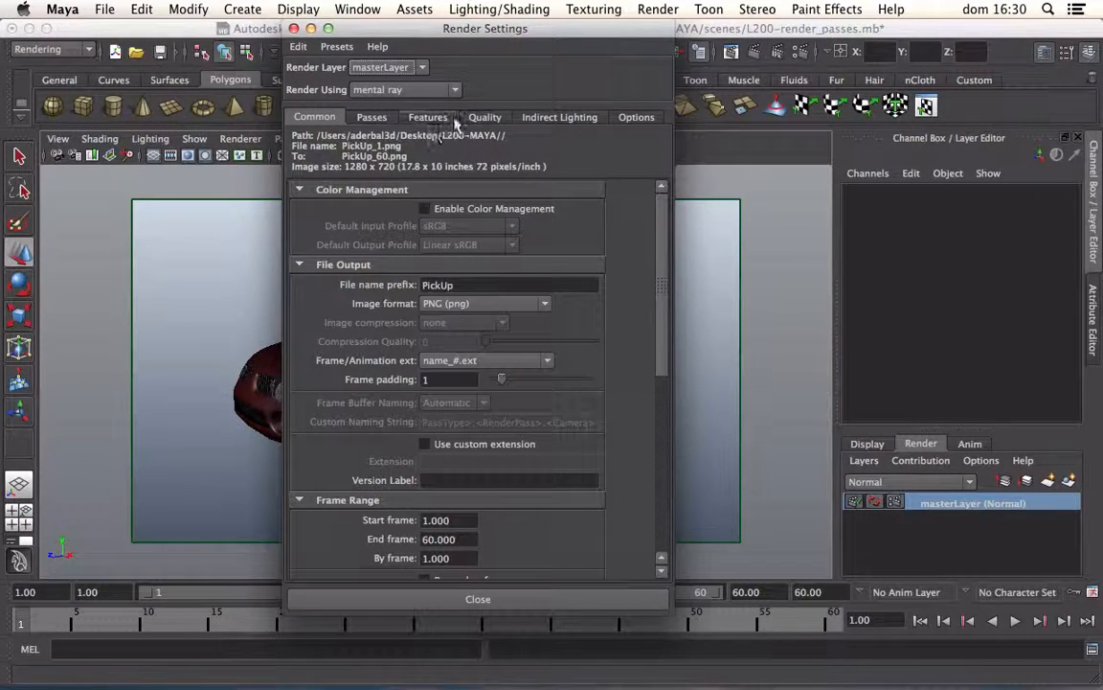
Step: Set the mental ray quality preset to Production
left_click(482, 120)
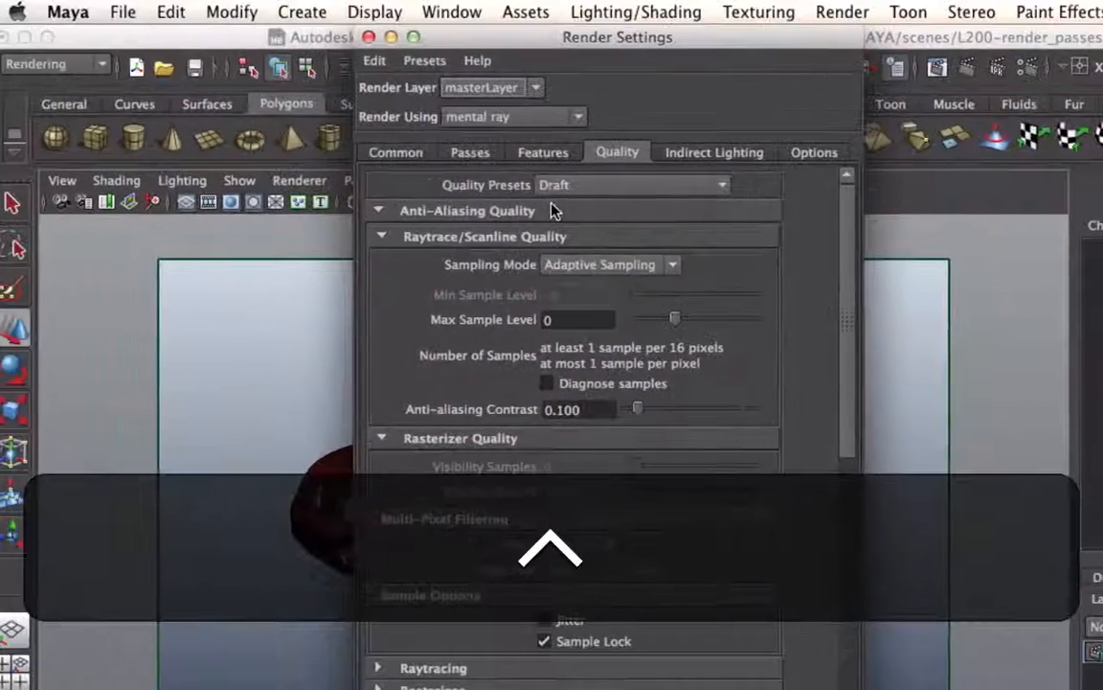
left_click(553, 187)
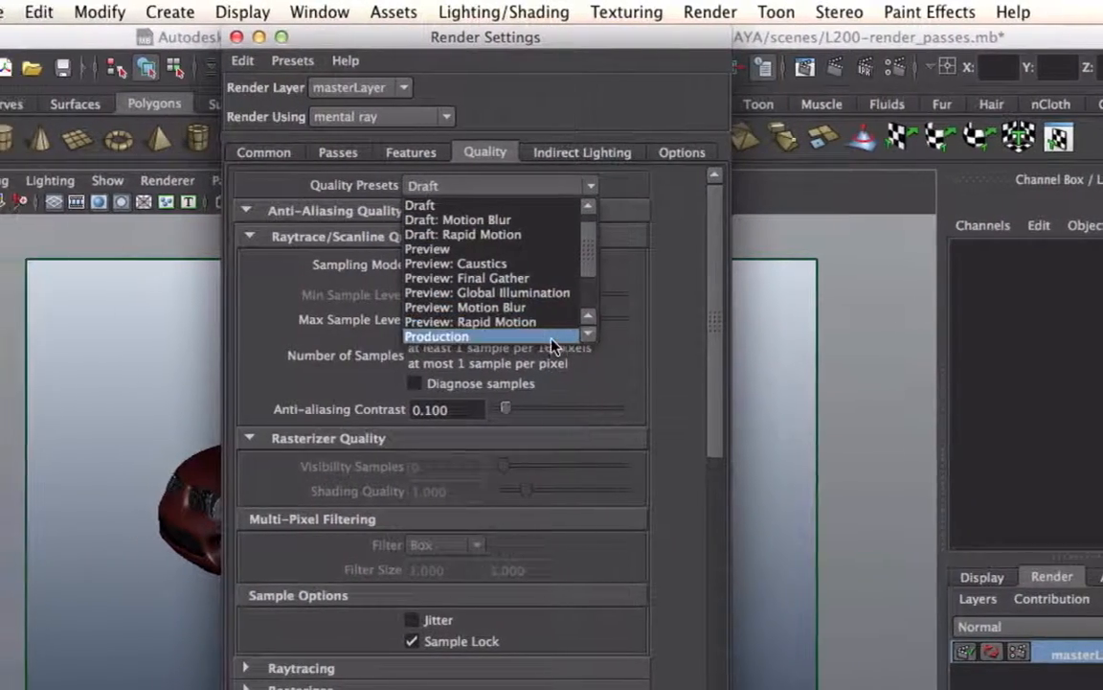
left_click(553, 337)
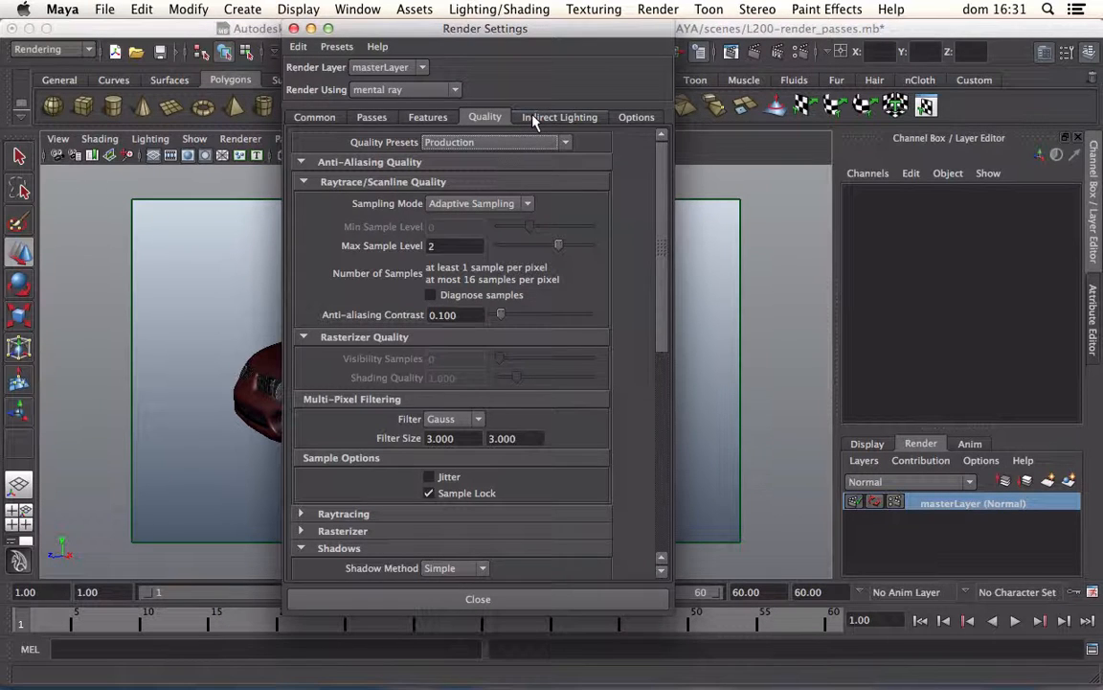
Step: Create an Image Based Lighting environment in the indirect lighting settings and close the render settings
left_click(538, 118)
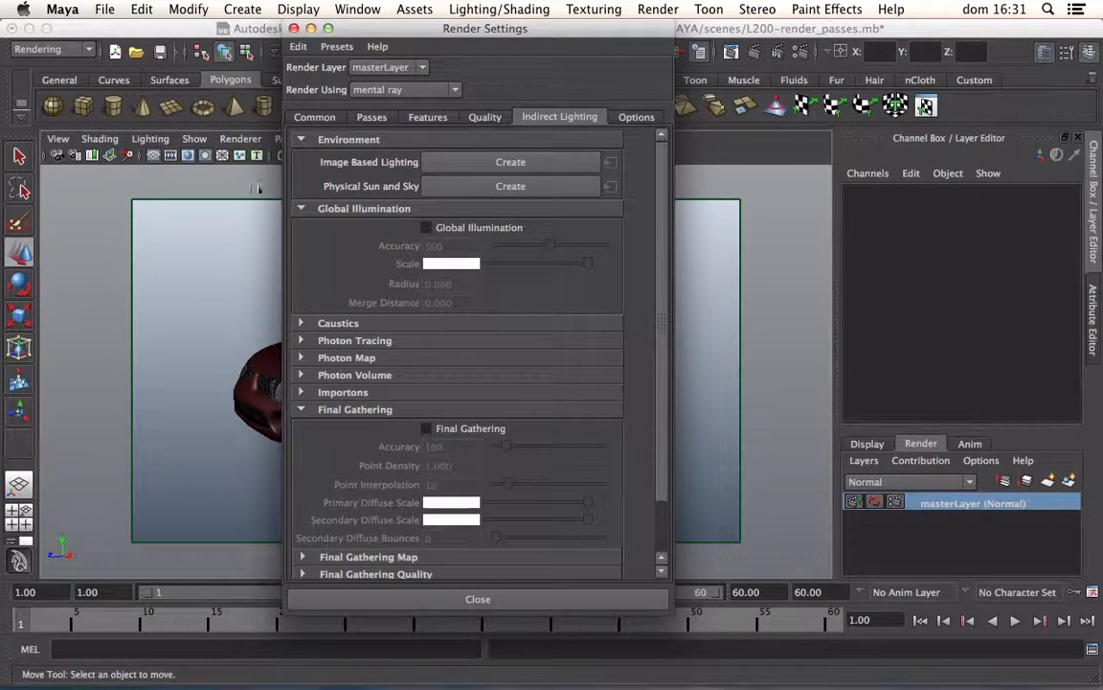
left_click(312, 28)
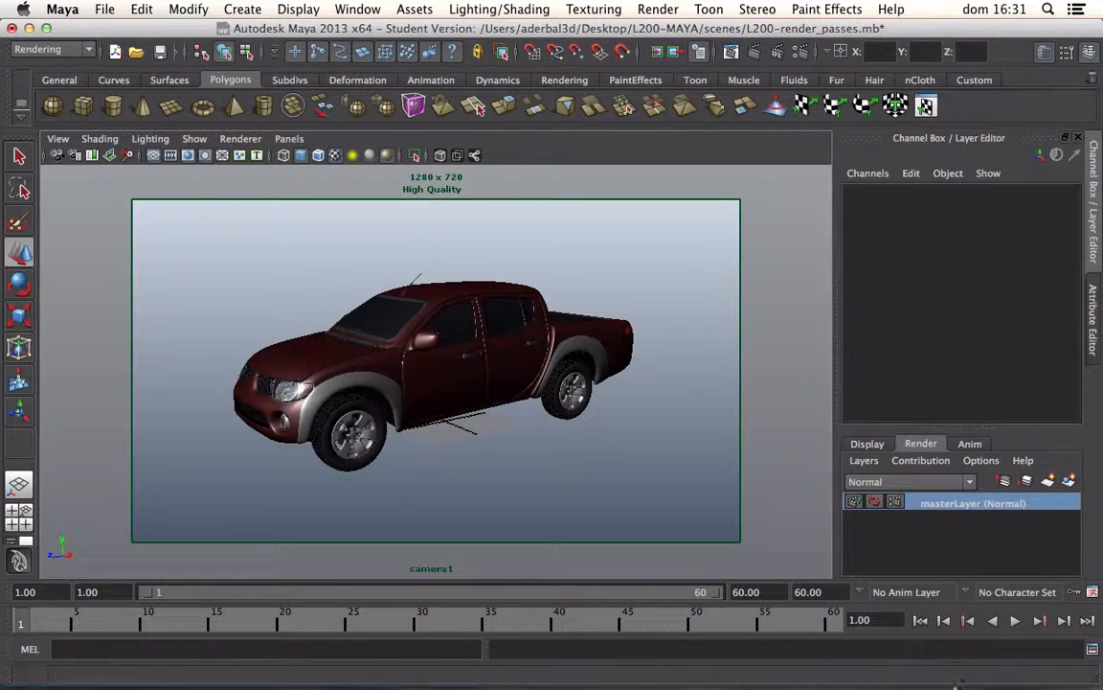
left_click(916, 653)
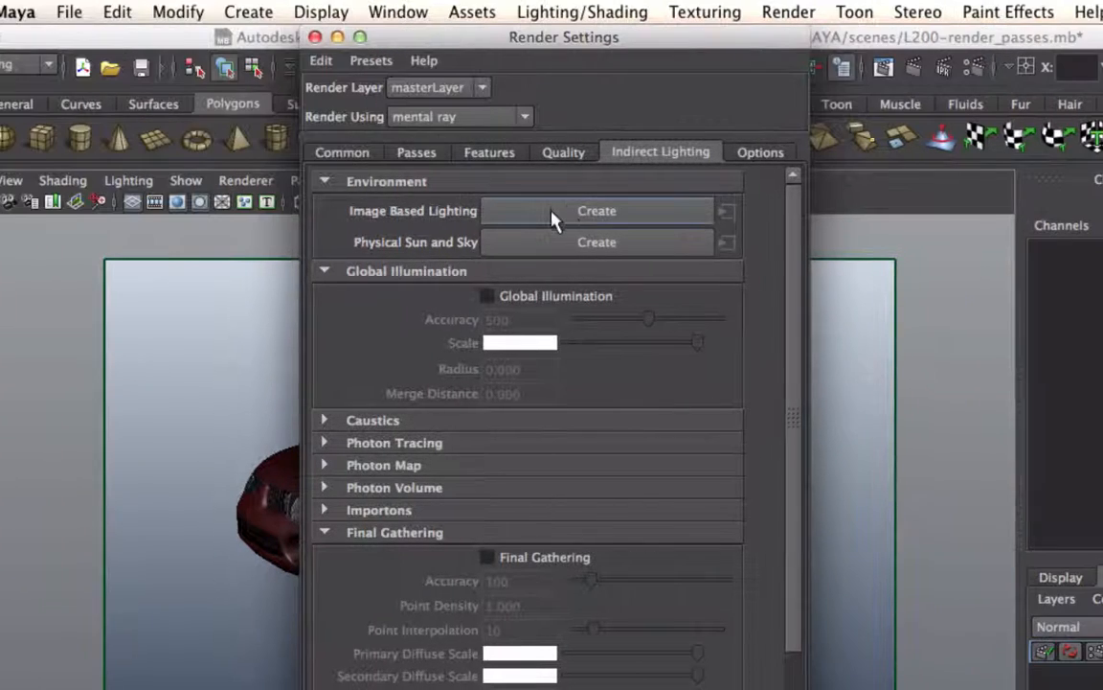
left_click(638, 211)
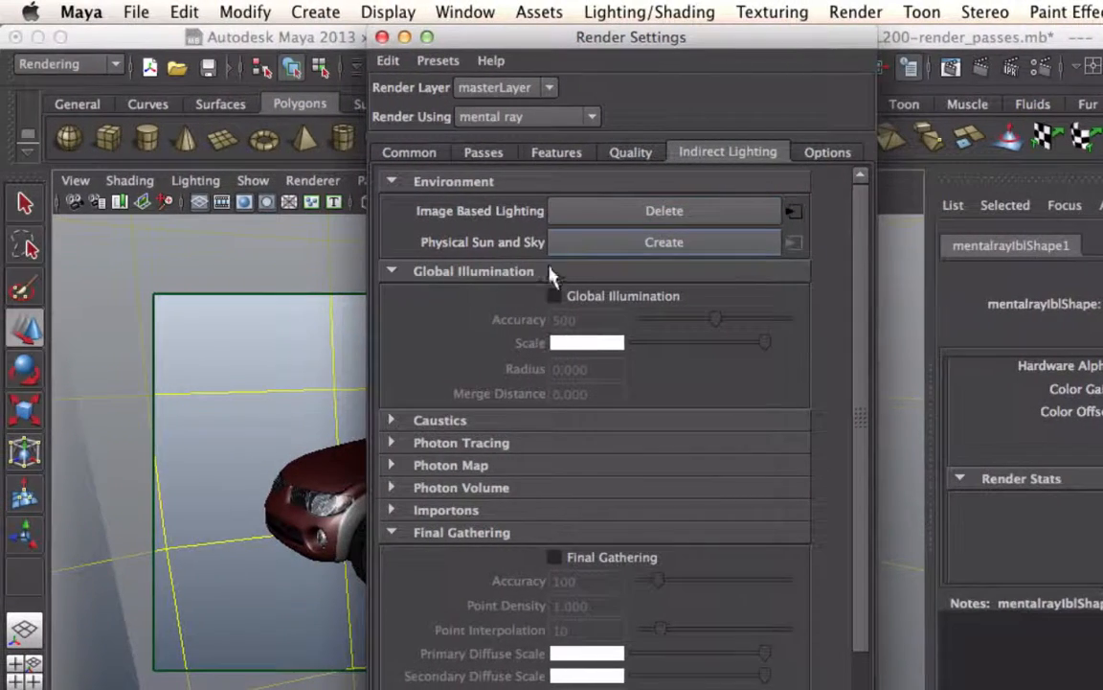
left_click(381, 36)
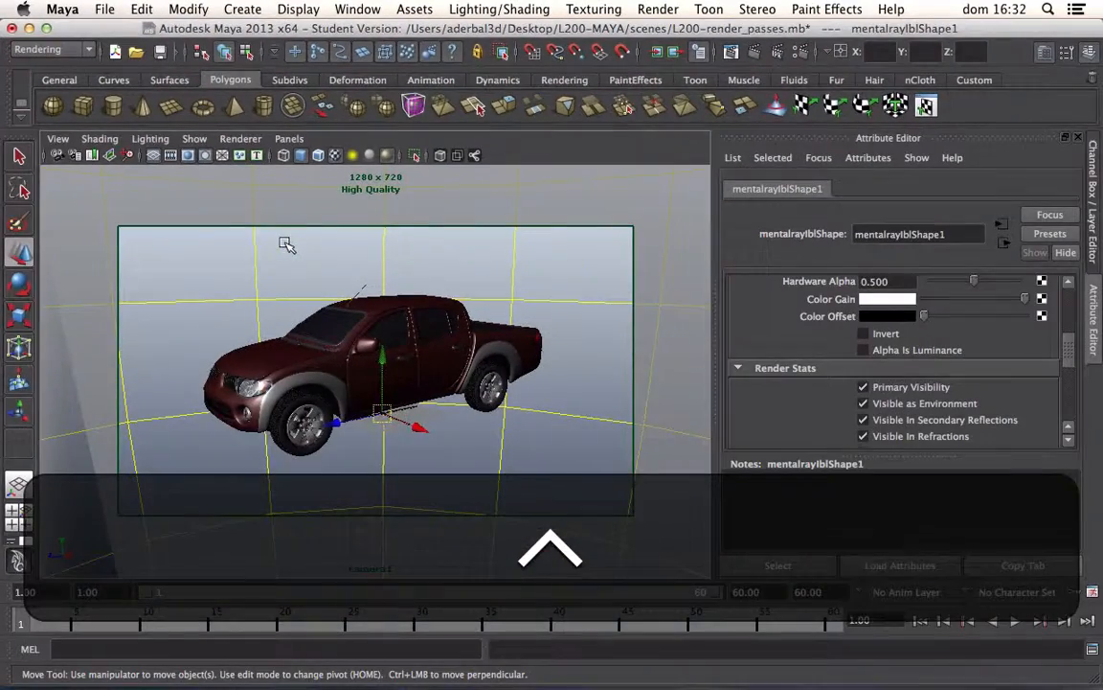
Step: Examine the image-based lighting sphere around the truck from far and near, ending on a close front three-quarter view
scroll(331, 327, "down", 10)
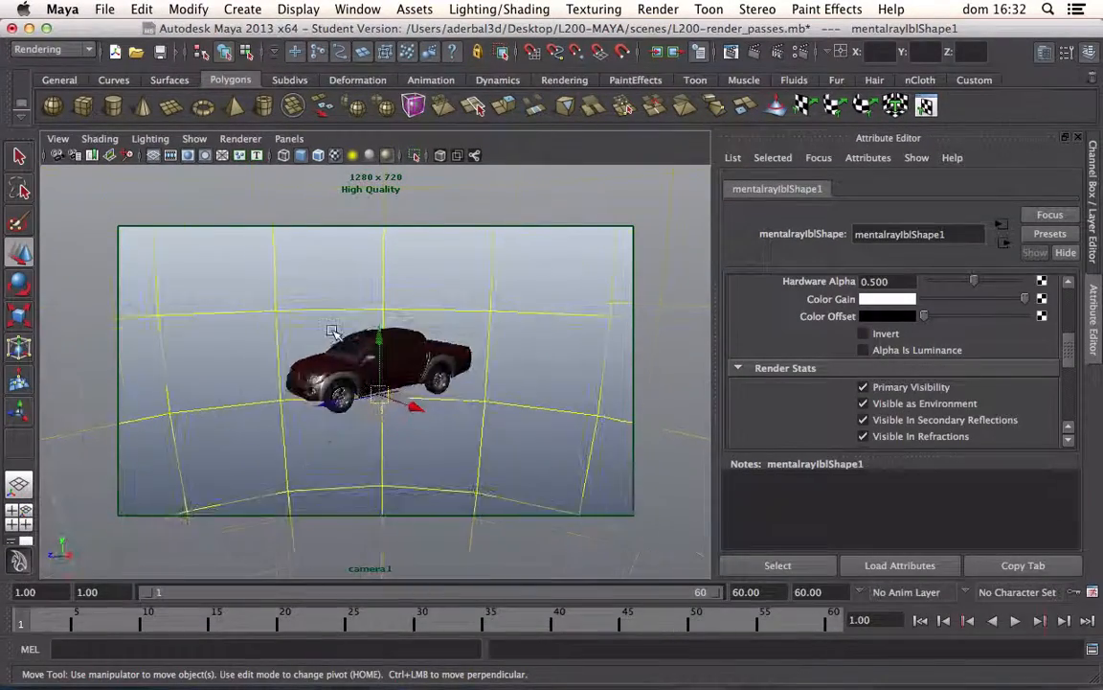
scroll(330, 327, "up", 5)
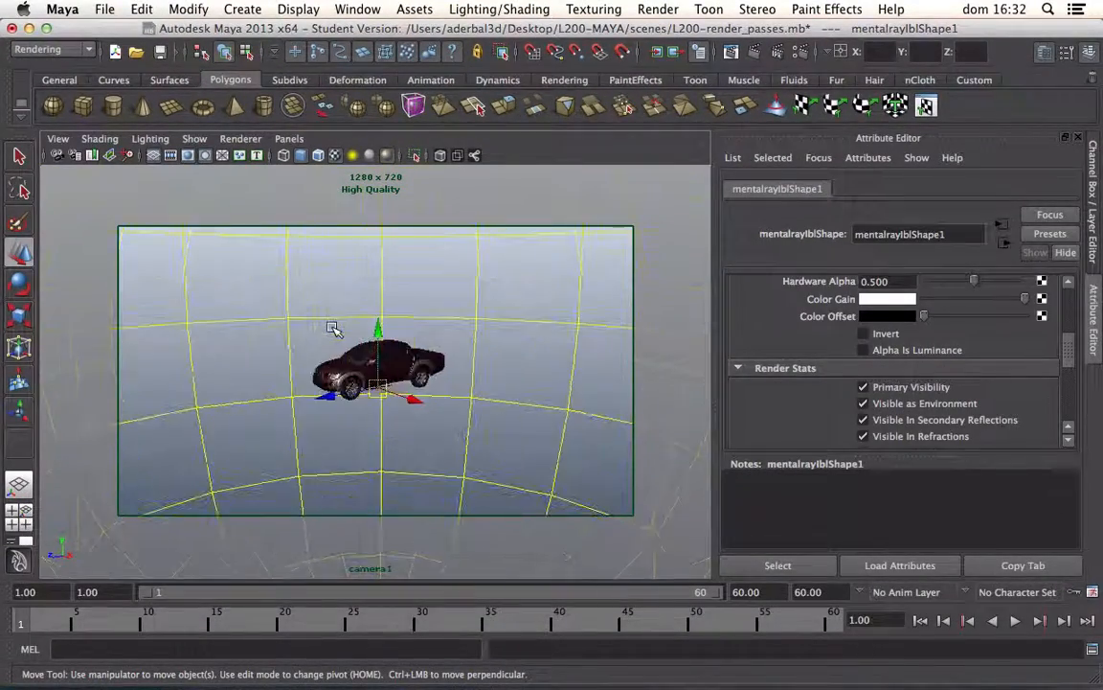
scroll(330, 327, "down", 5)
scroll(331, 328, "up", 6)
scroll(330, 327, "down", 5)
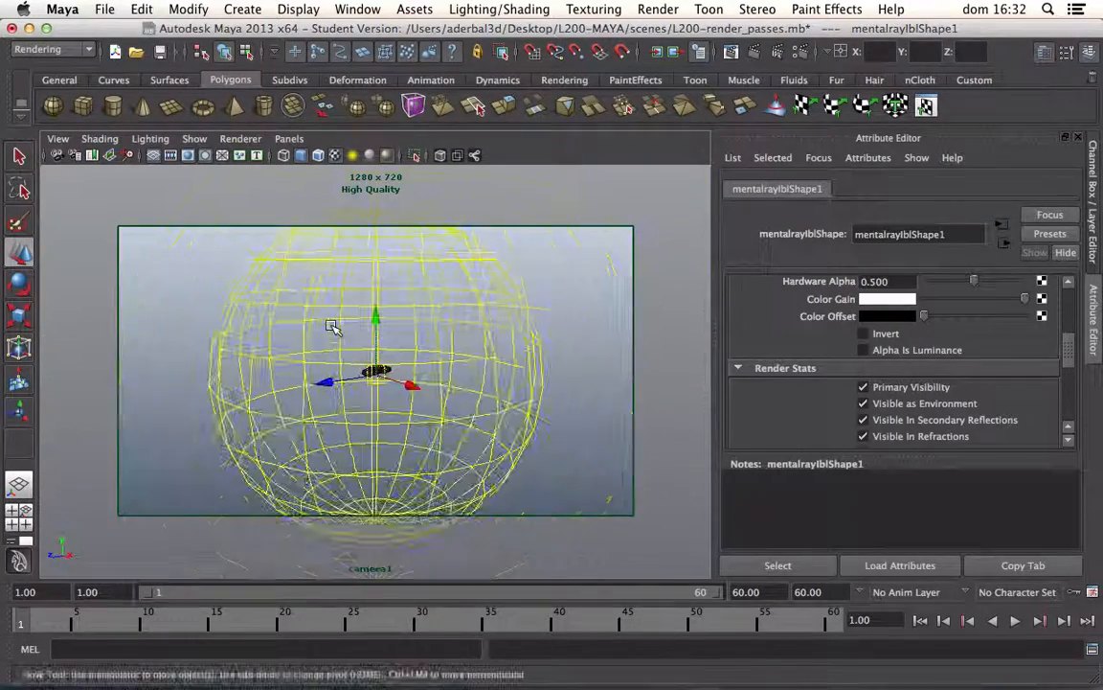
scroll(331, 328, "up", 8)
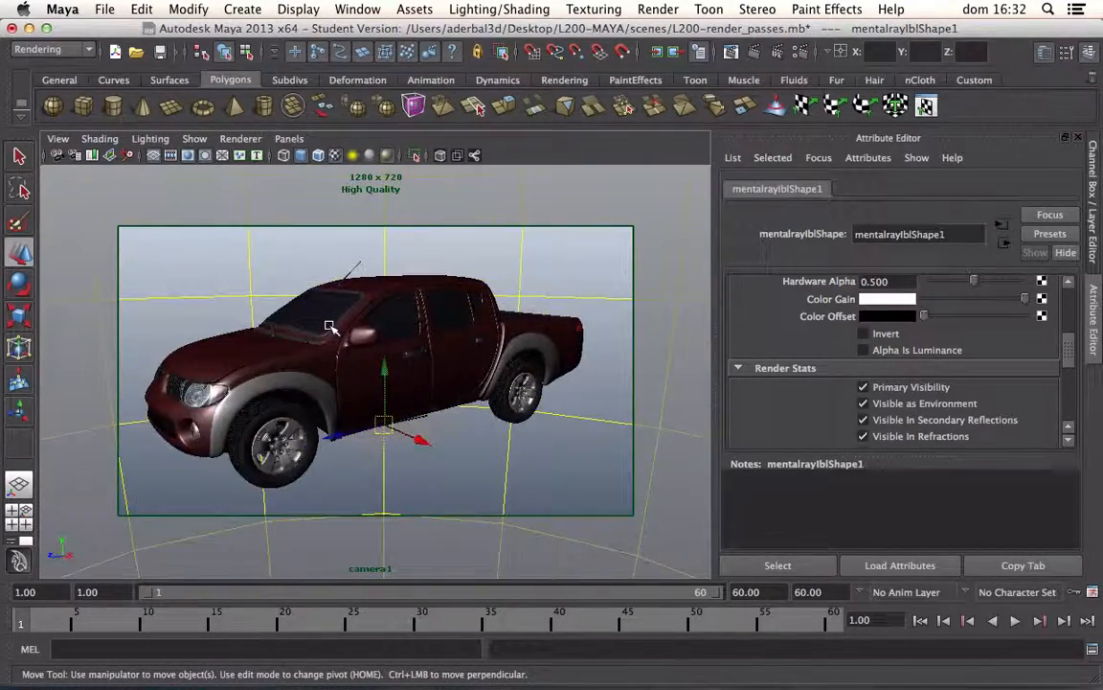
scroll(330, 328, "up", 3)
scroll(330, 328, "down", 4)
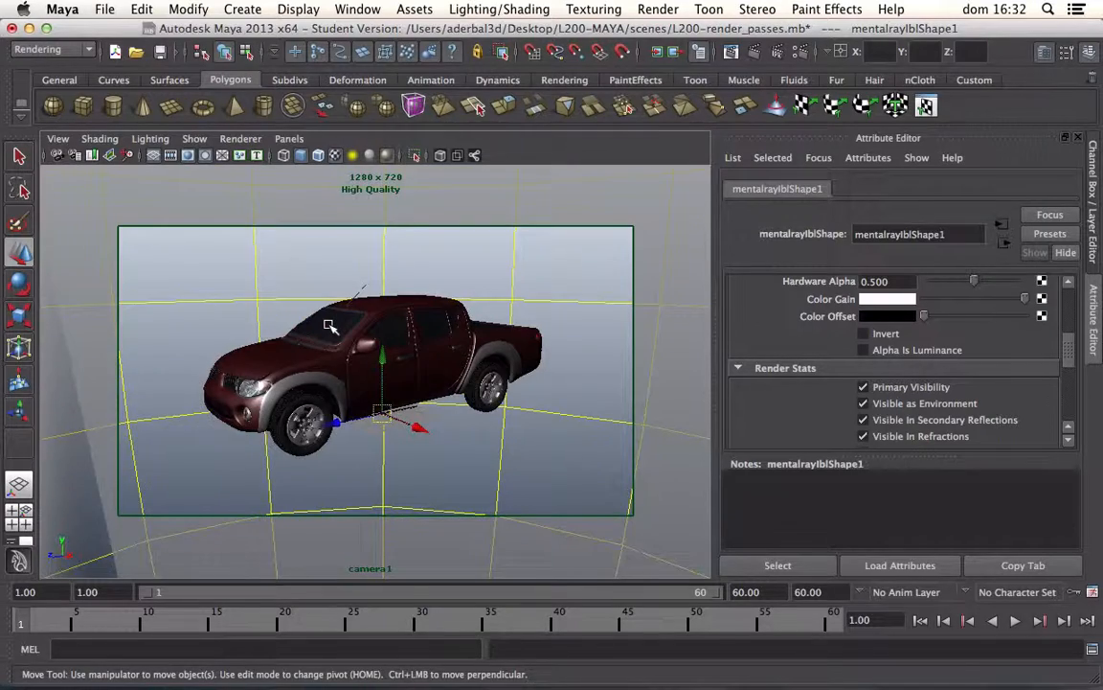
scroll(330, 327, "up", 2)
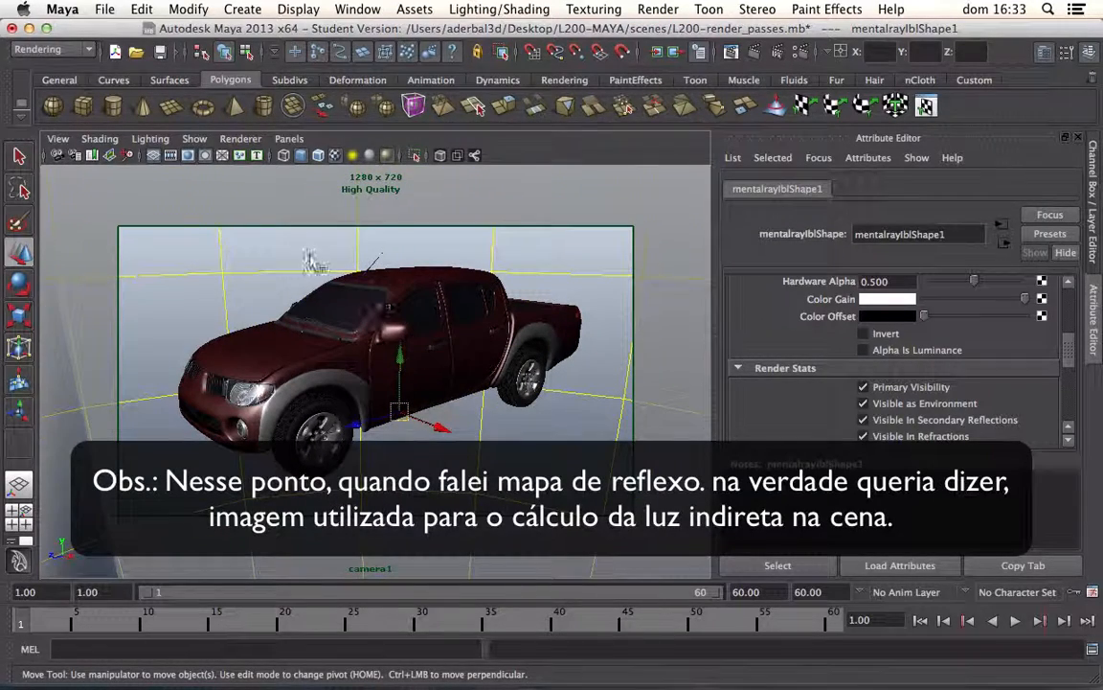
Step: Load container_free_Ref.hdr from the project's sourceimages folder as the image of the image-based lighting node
scroll(1068, 285, "up", 4)
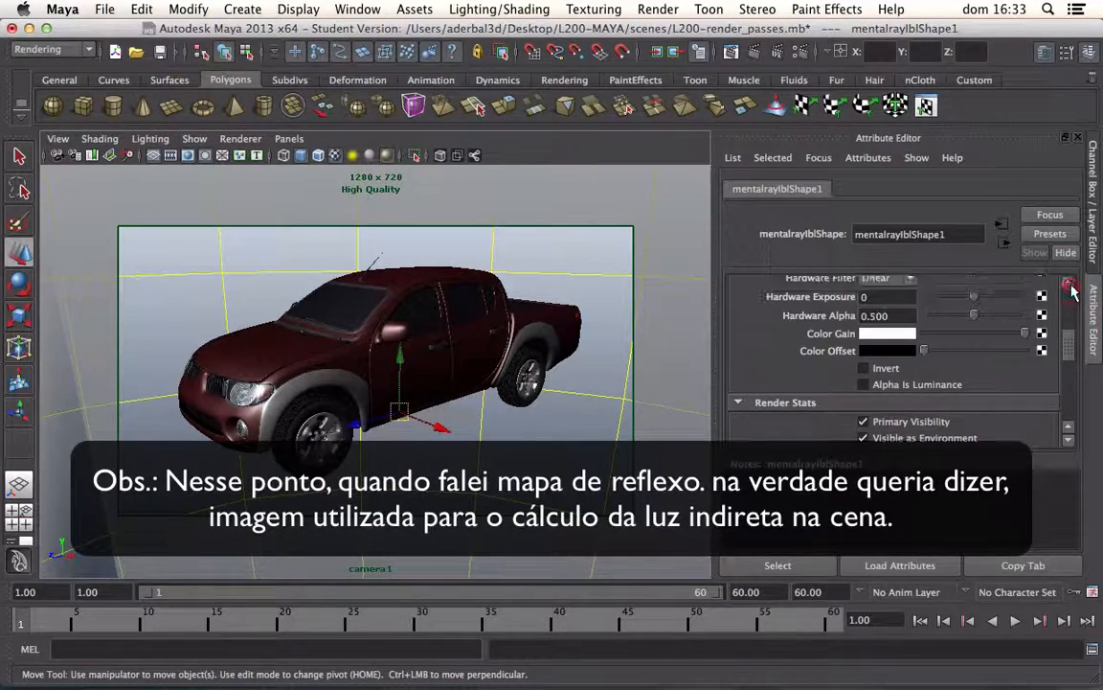
scroll(1071, 290, "up", 4)
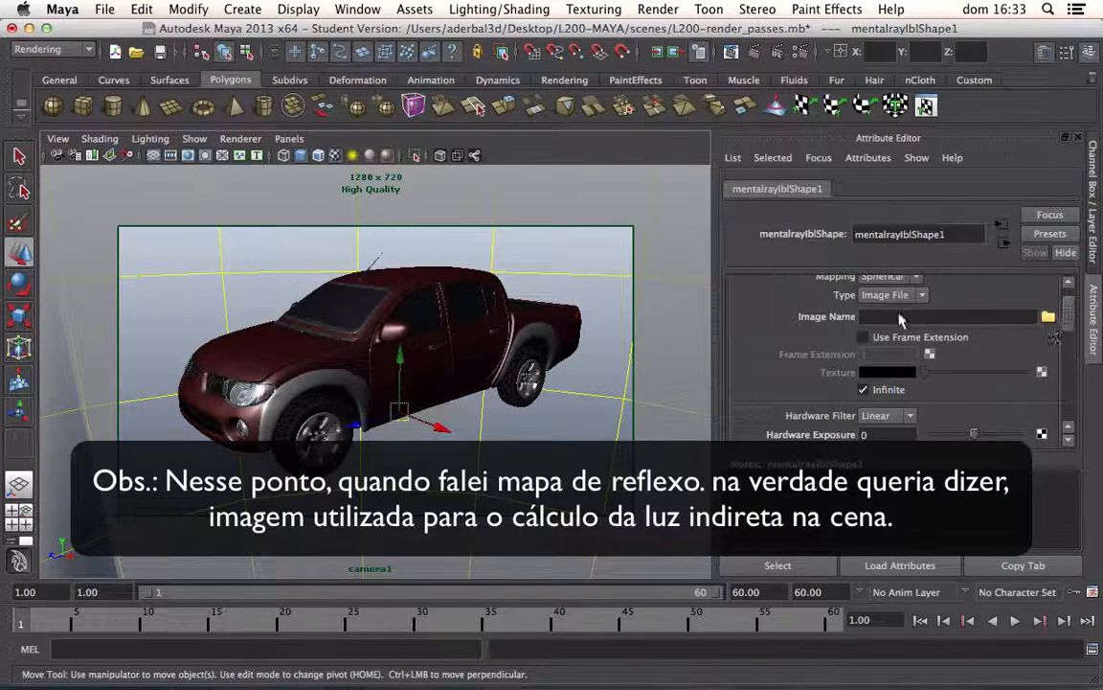
left_click(1047, 316)
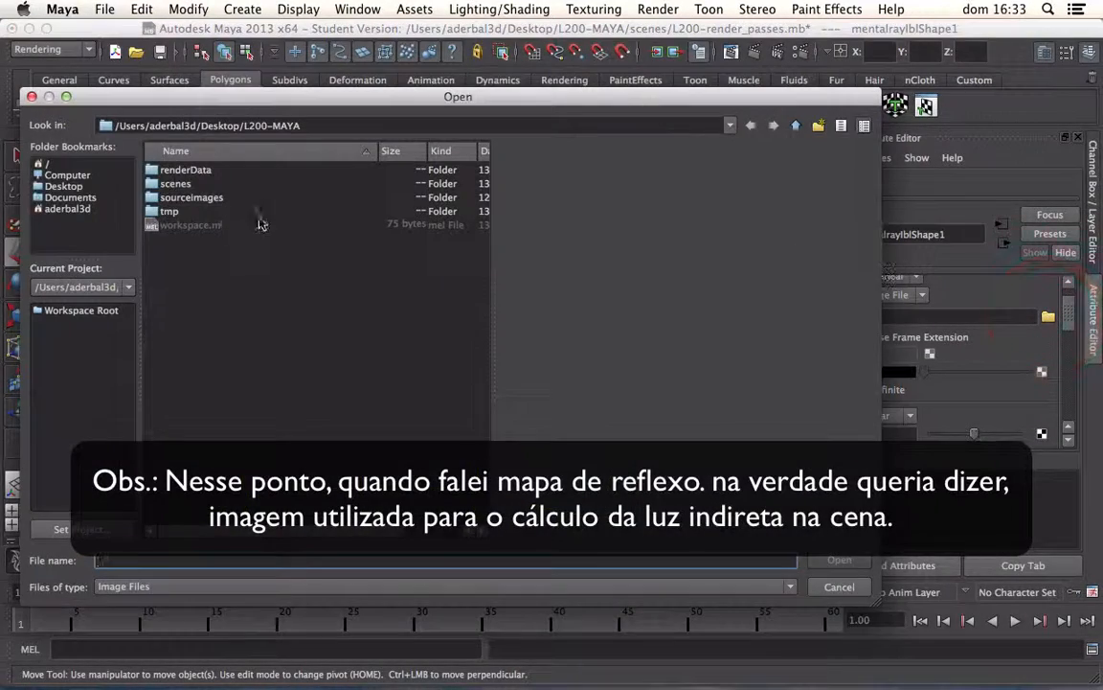
double_click(182, 196)
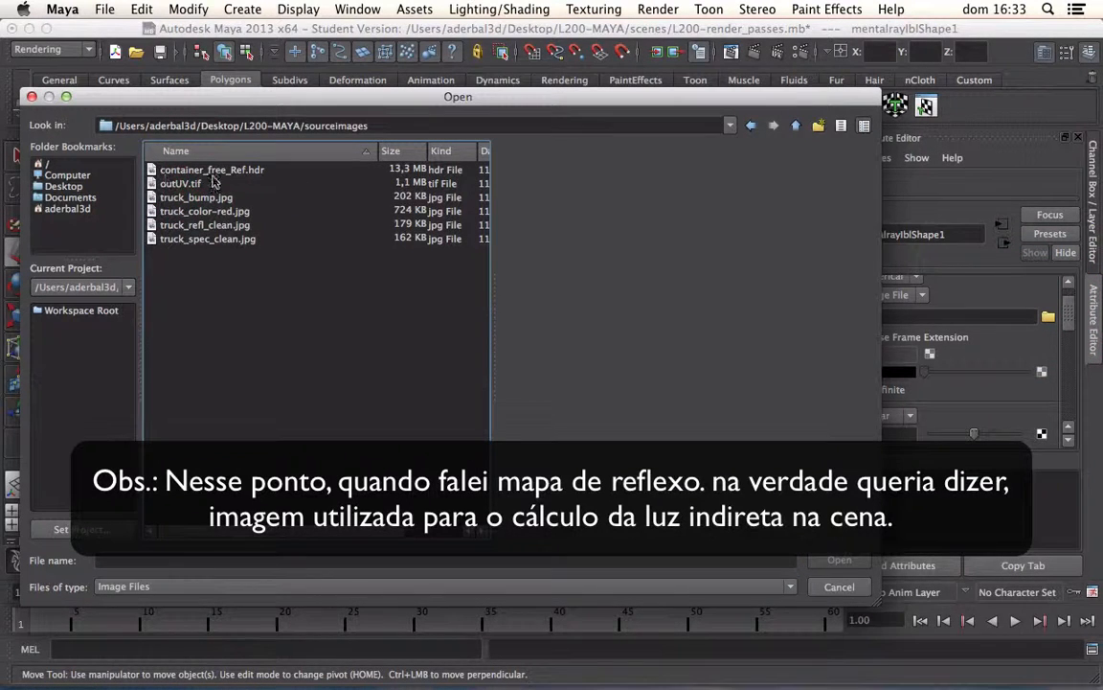
left_click(214, 170)
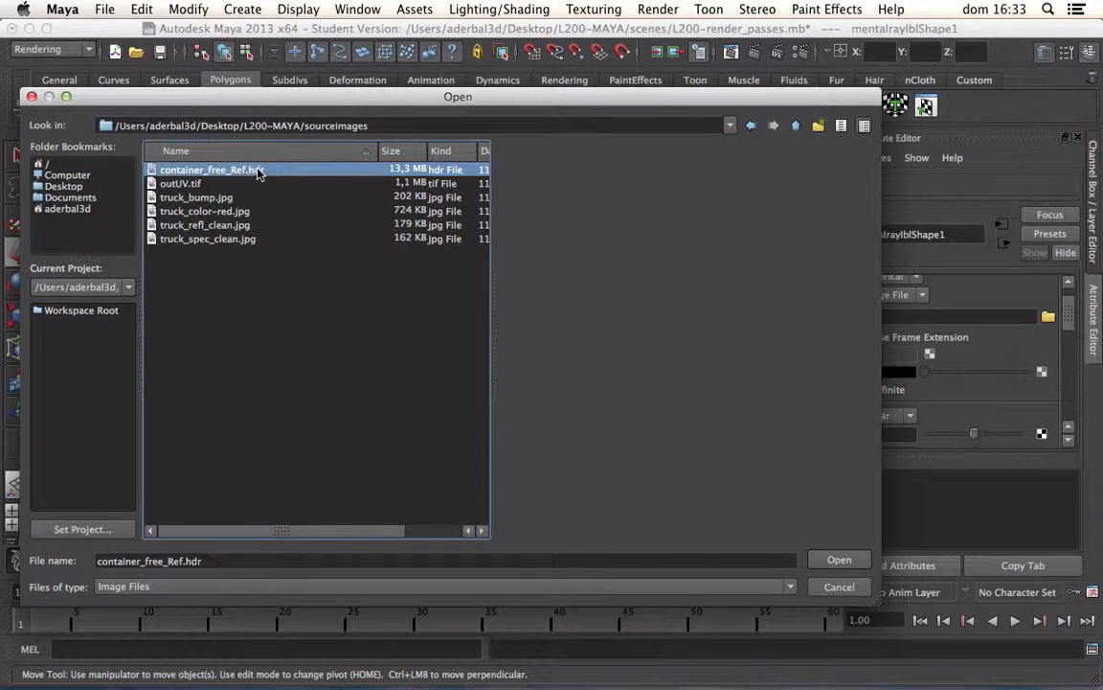
left_click(839, 561)
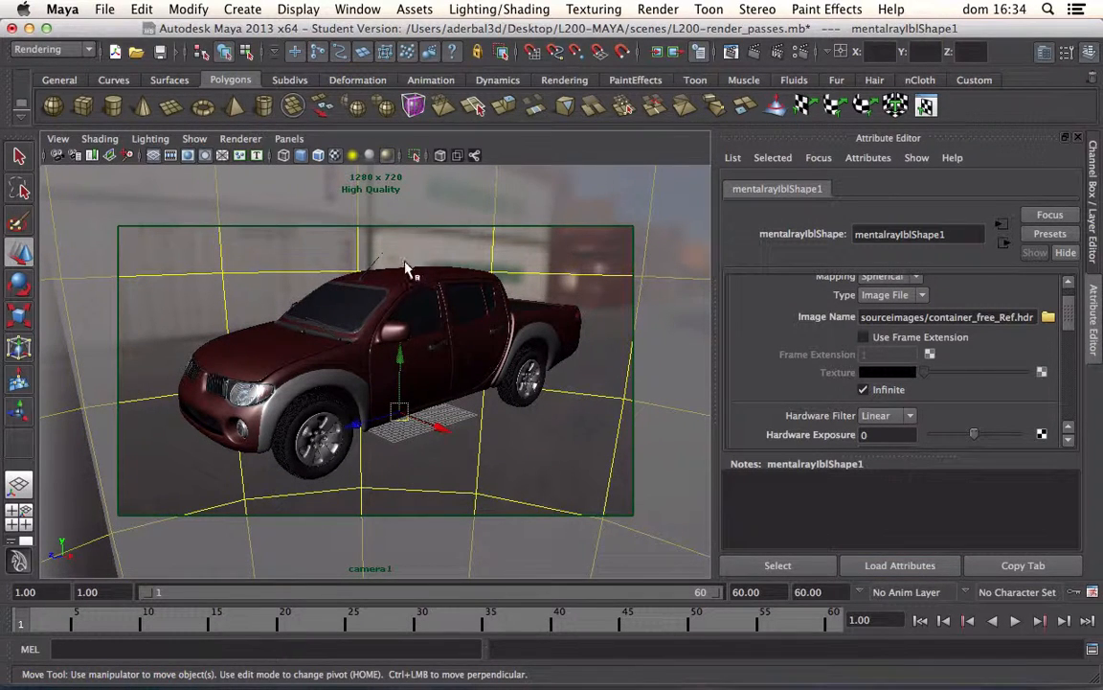
Step: Render the current frame with mental ray, inspect the truck at actual size and close the render
left_click(754, 52)
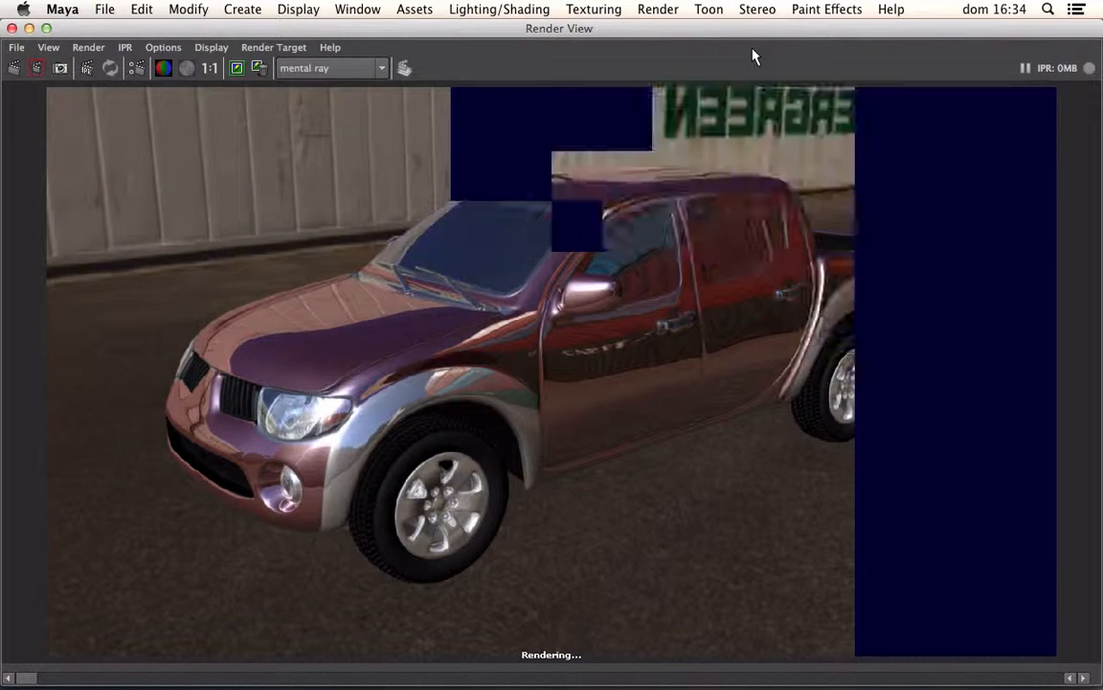
left_click(211, 70)
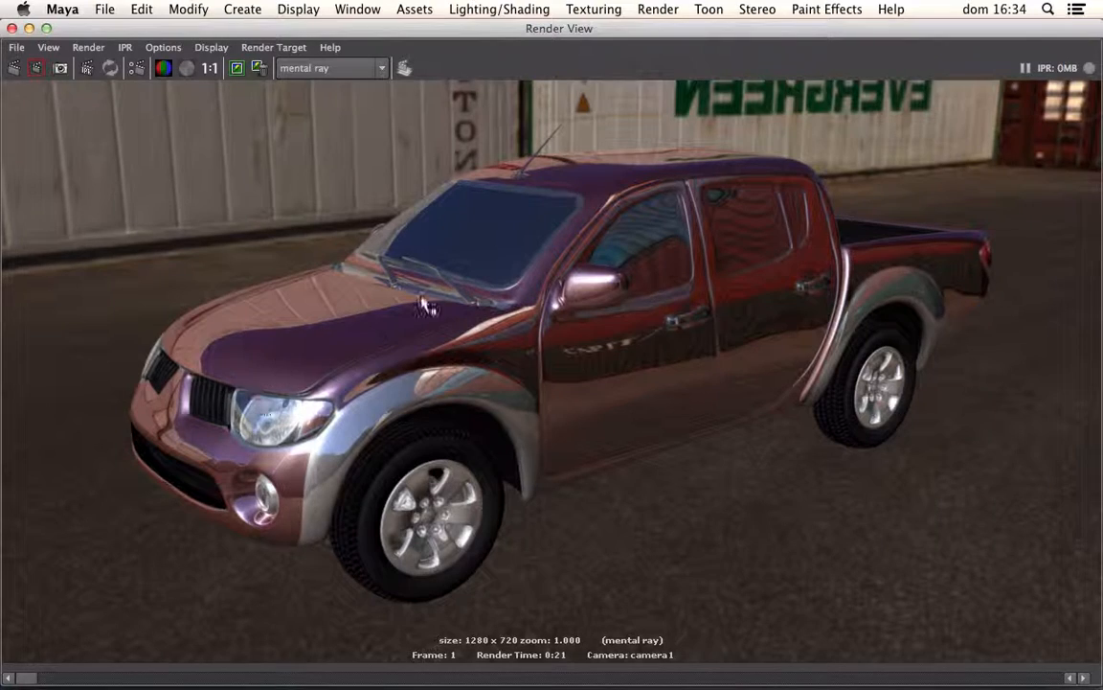
left_click(11, 28)
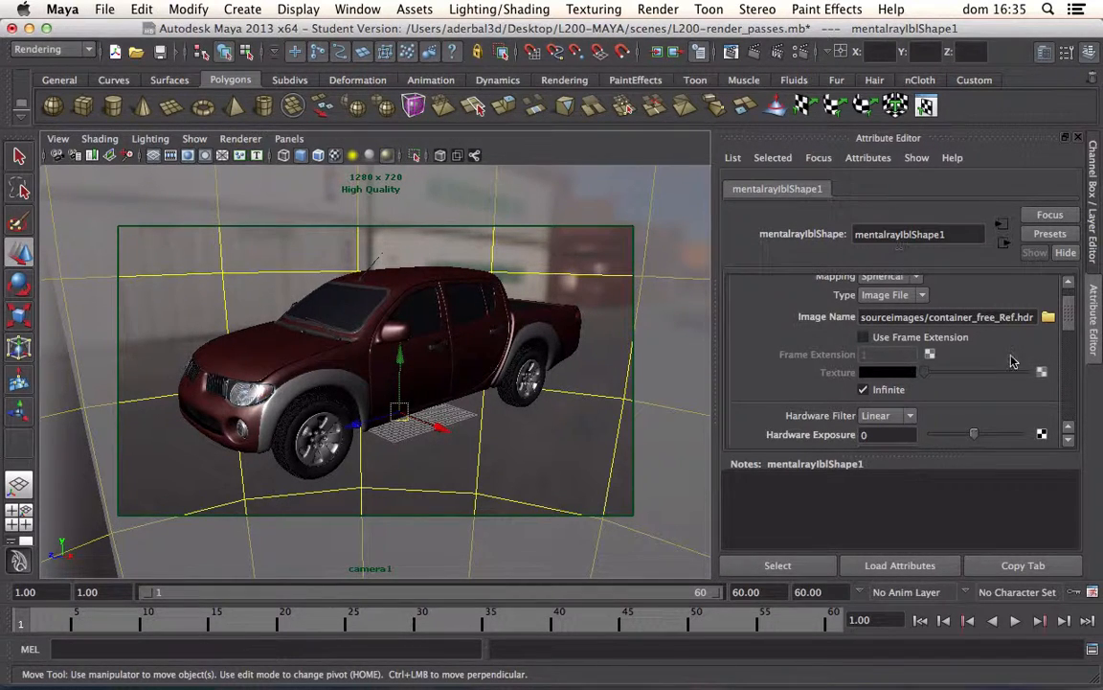
Step: Turn off Primary Visibility in the render stats of the image-based lighting node and deselect it
left_click(1069, 442)
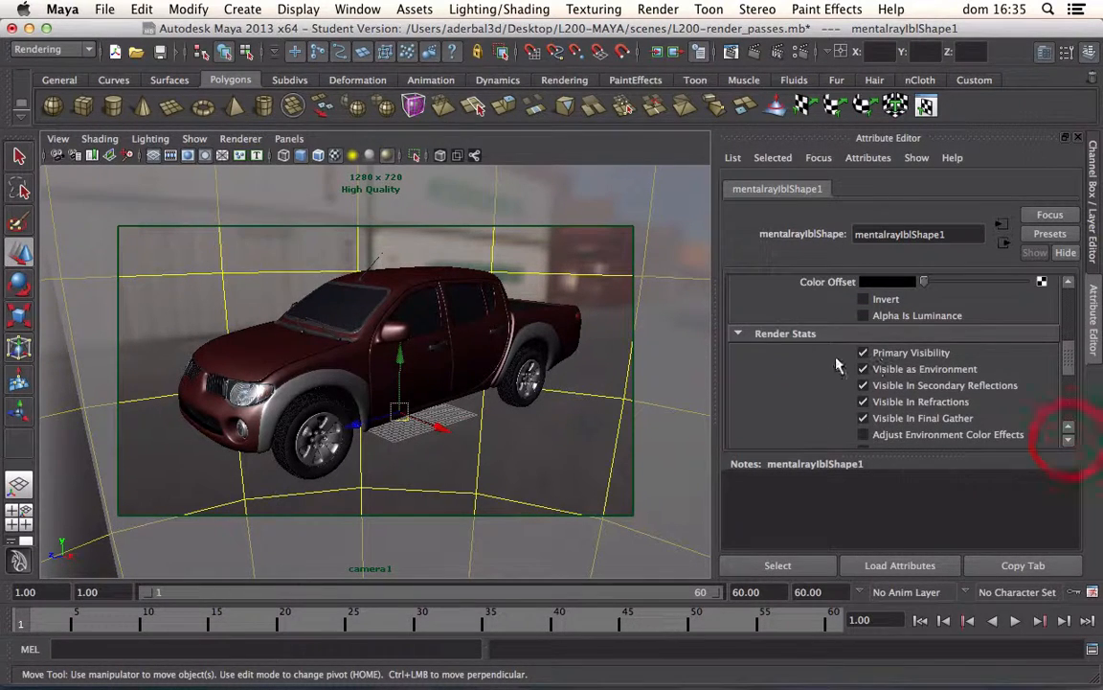
left_click(777, 335)
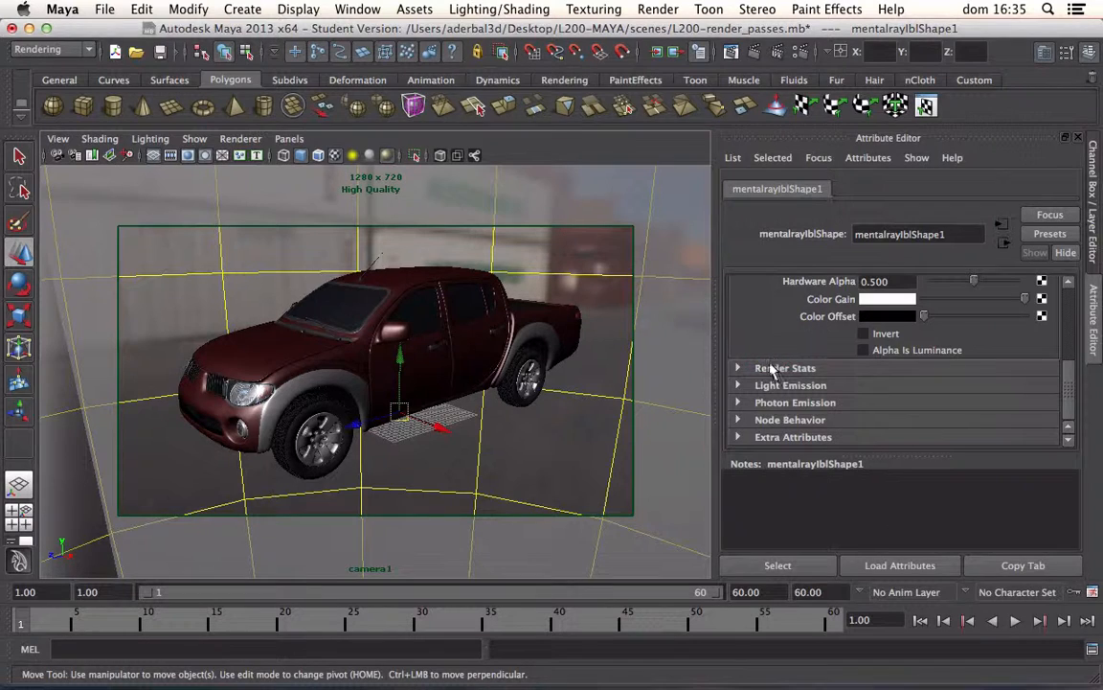
left_click(772, 372)
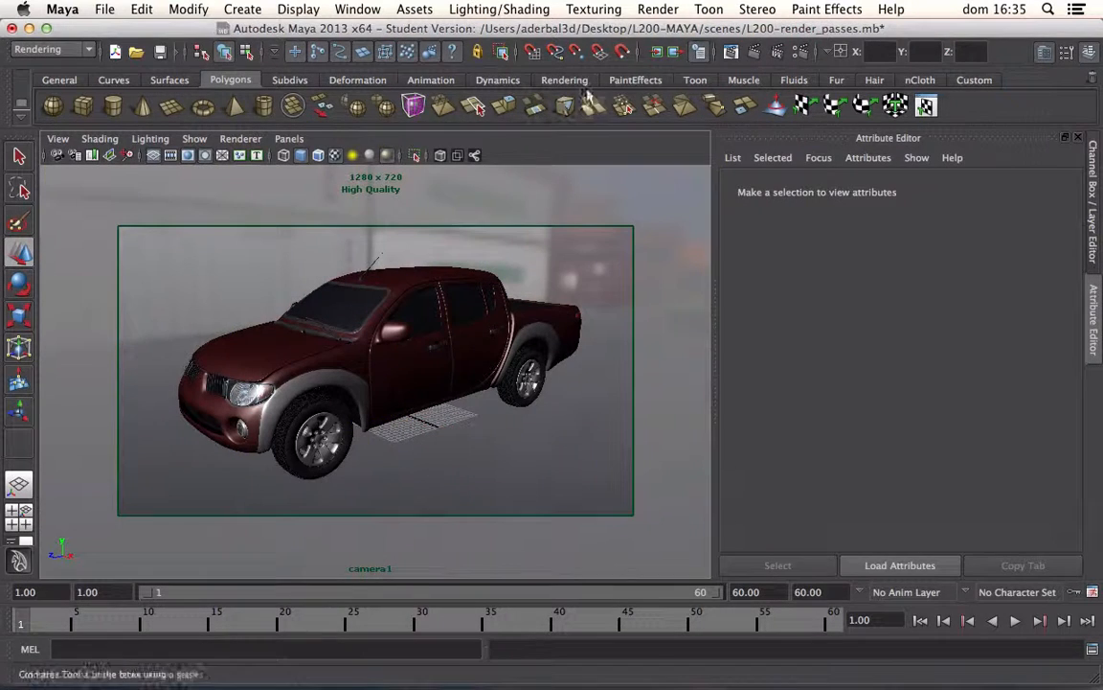
Step: Render the frame again, view it at actual size and display its alpha channel
left_click(732, 51)
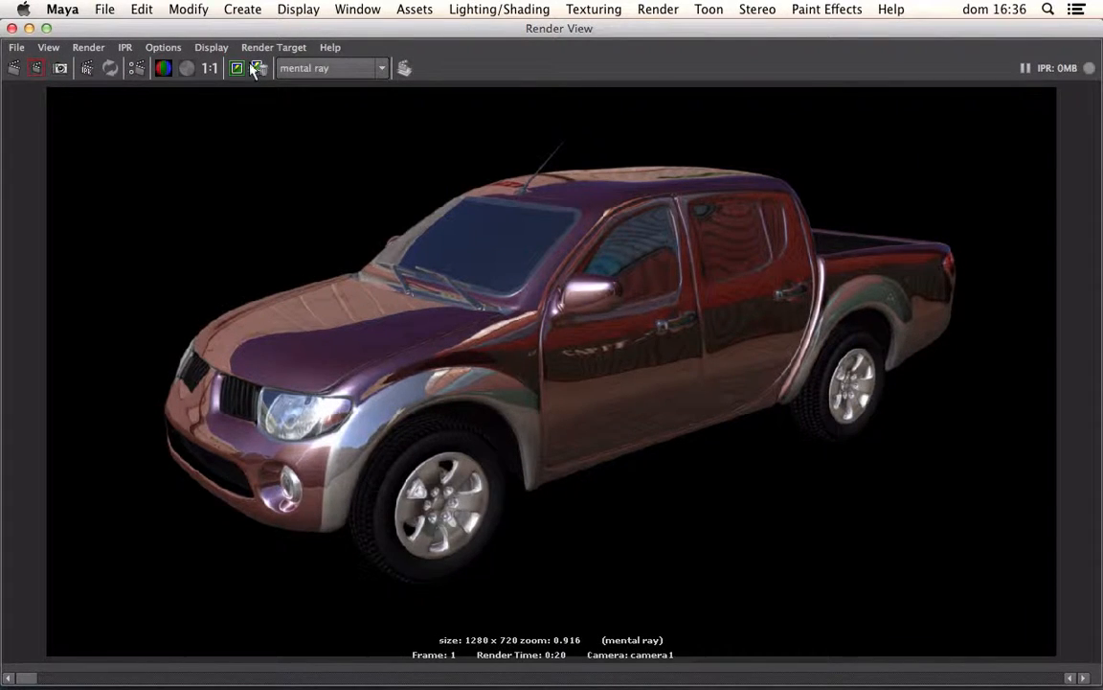
left_click(210, 68)
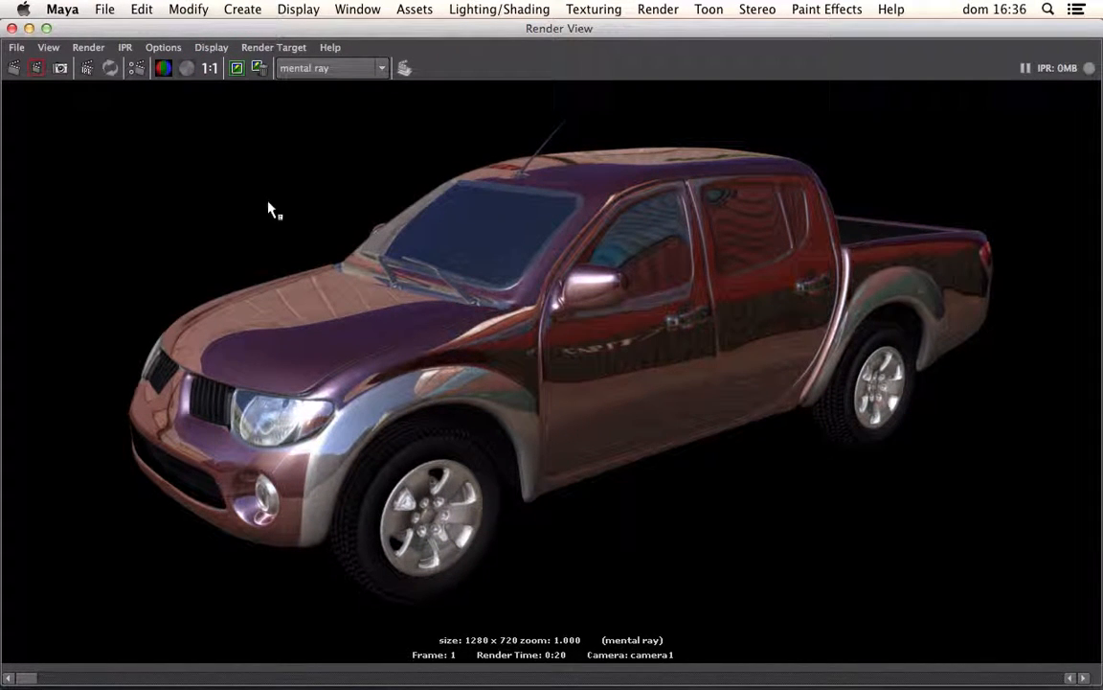
left_click(188, 75)
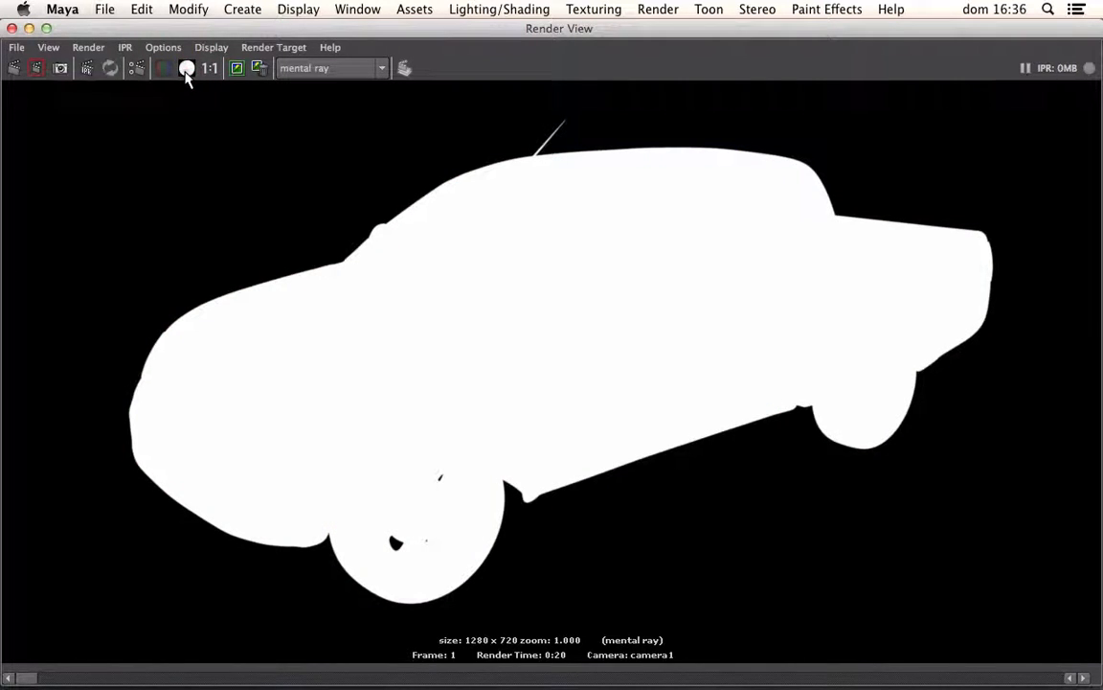
Step: Switch the render back to its colour channels, close it and bring up the layer editor
left_click(163, 68)
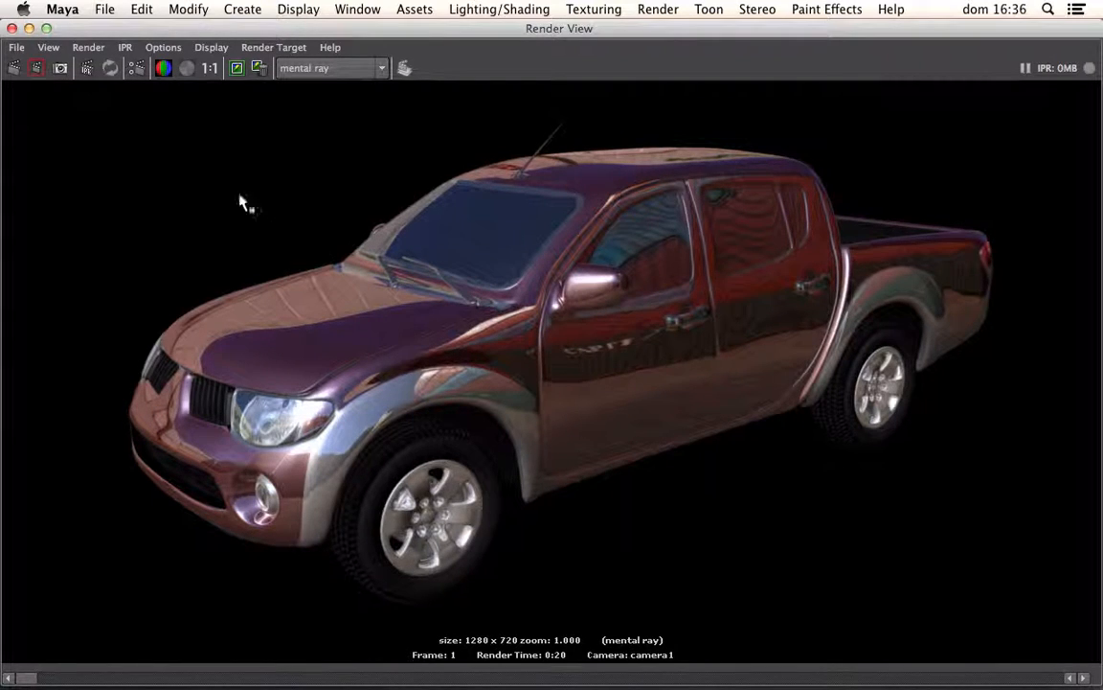
left_click(11, 28)
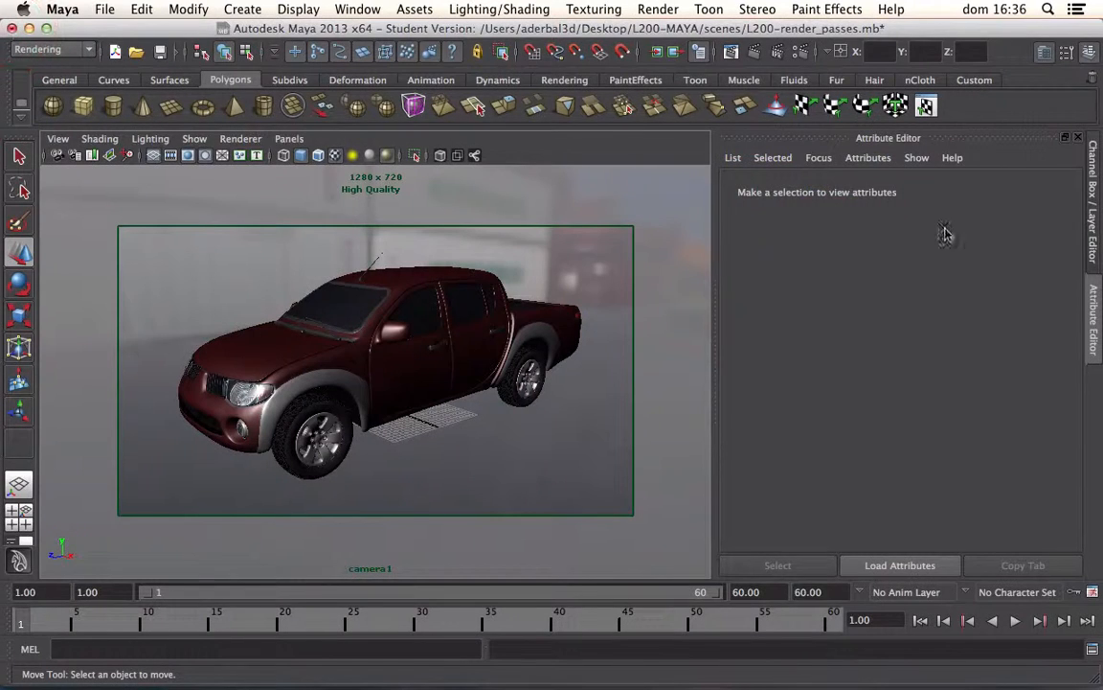
left_click(1090, 197)
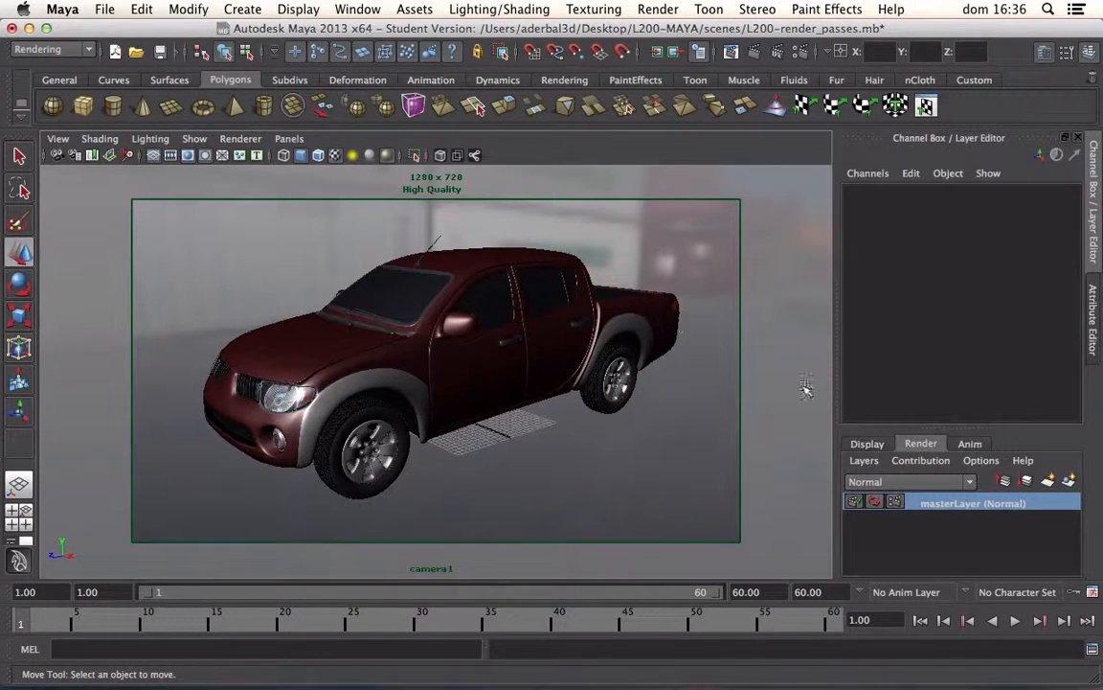
Step: Check the display layers and the master render layer's contents by selecting its objects, then clear the selection
left_click(866, 445)
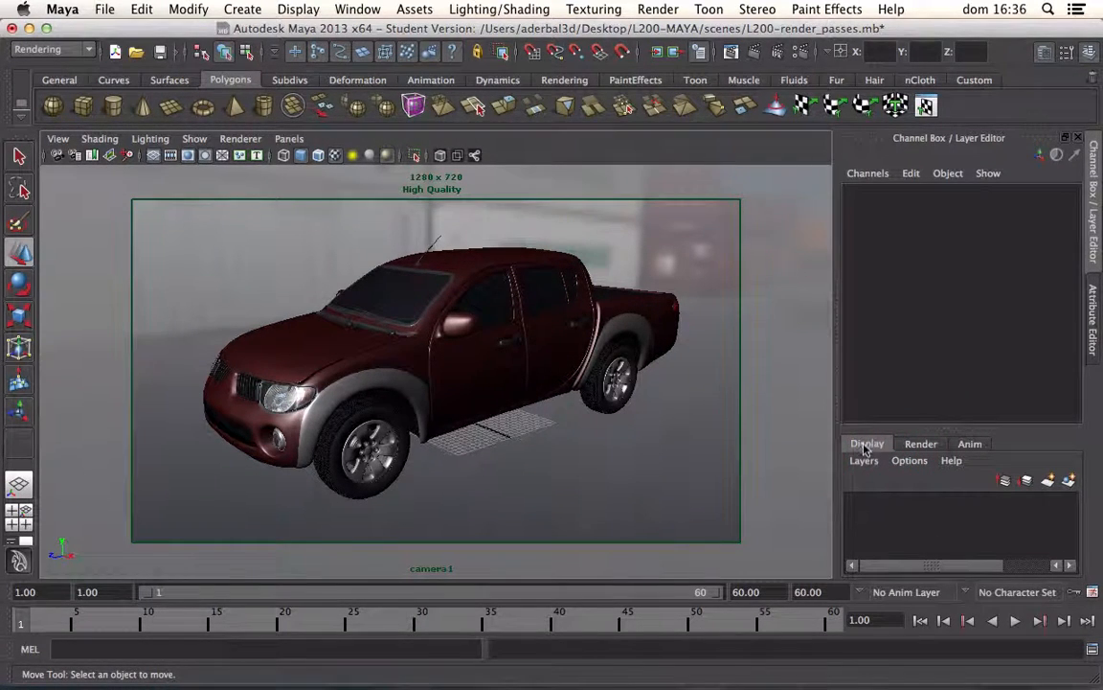
left_click(436, 354)
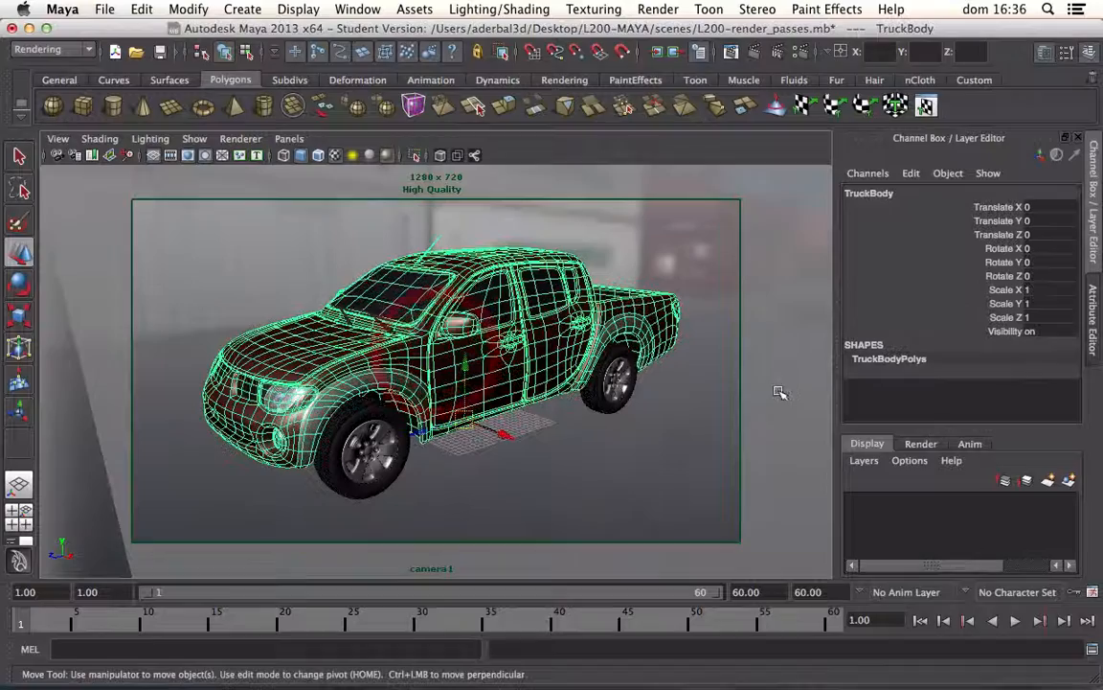
left_click(918, 443)
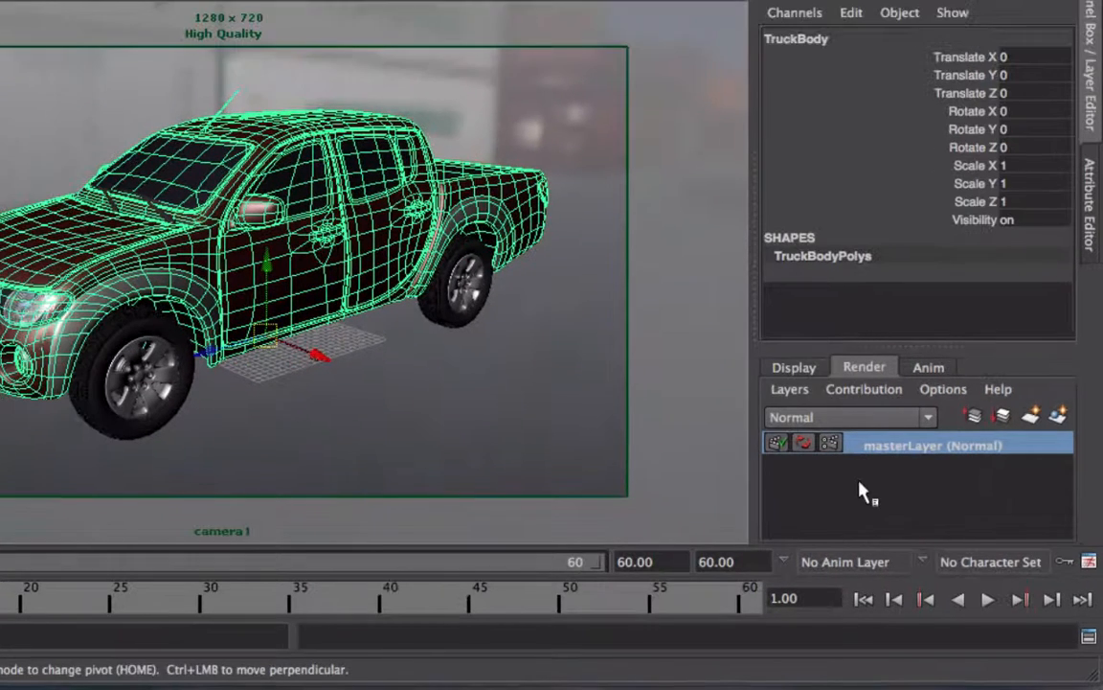
right_click(910, 455)
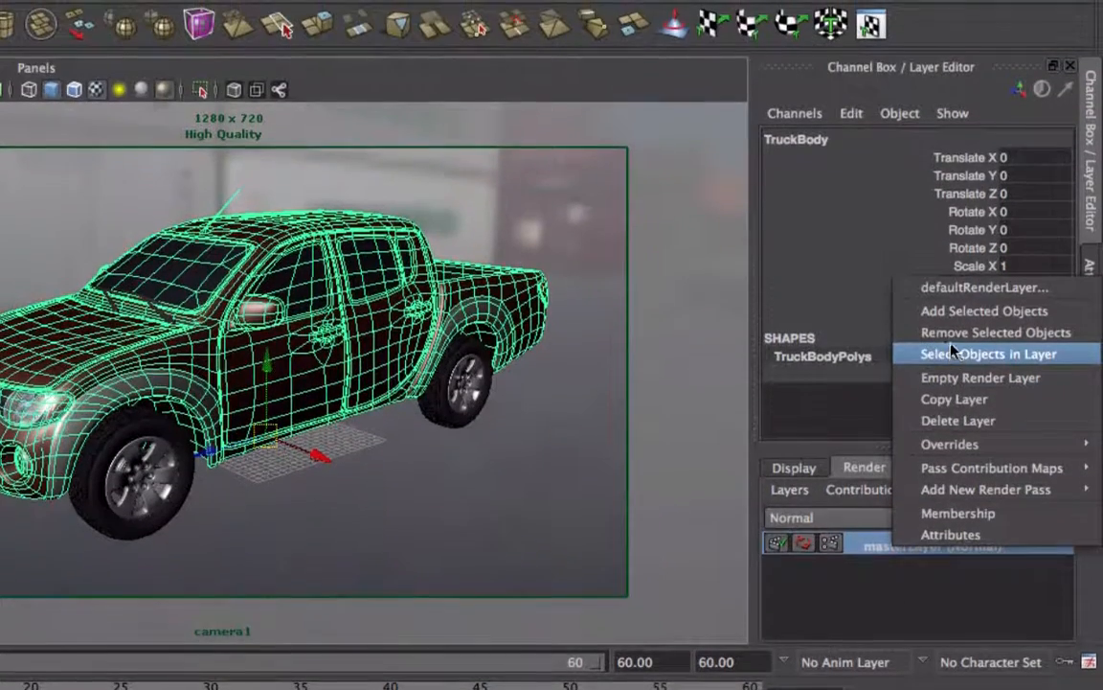
left_click(951, 354)
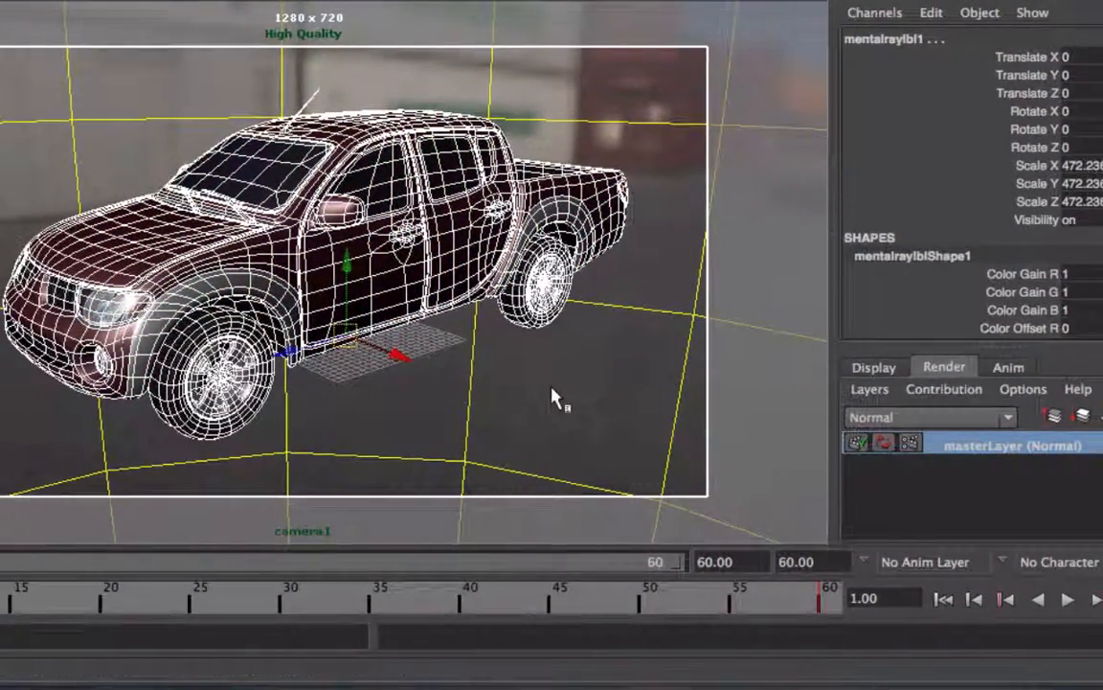
left_click(451, 354)
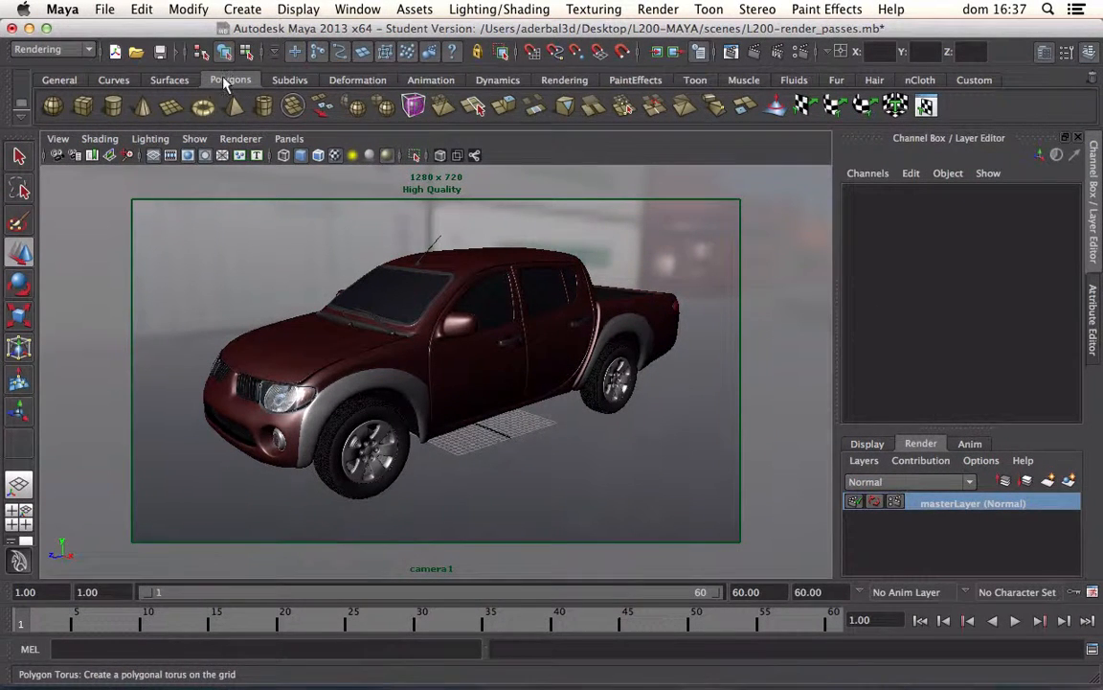
Step: Create a polygon plane as the ground under the truck, scale it uniformly to about 381 and deselect it
left_click(171, 109)
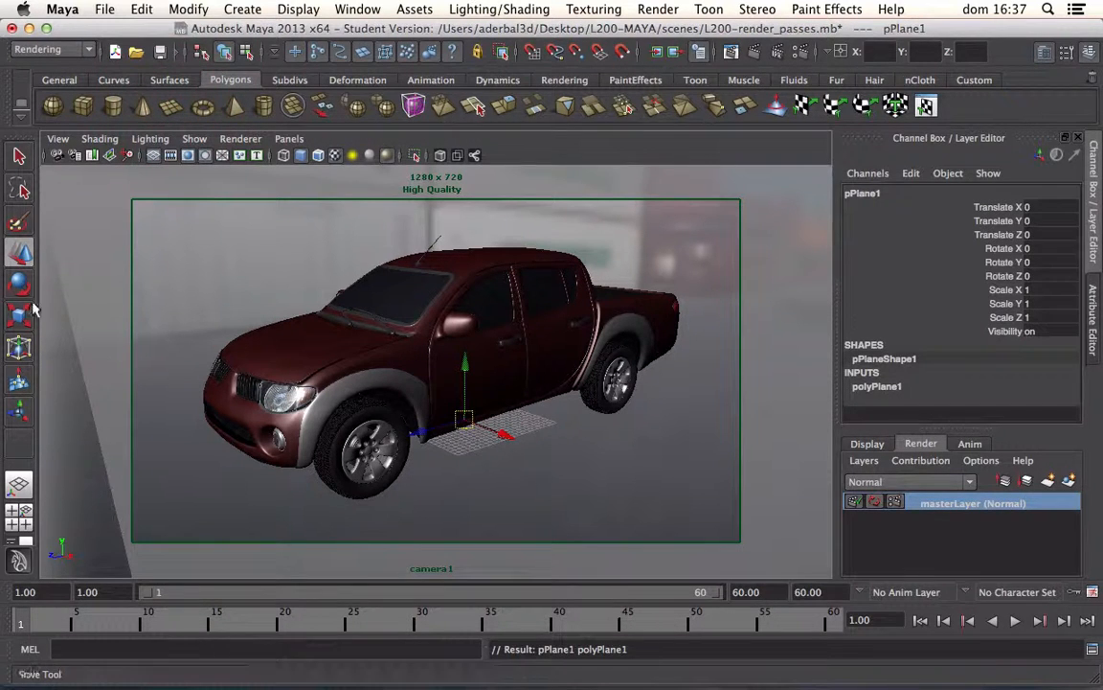
left_click(19, 317)
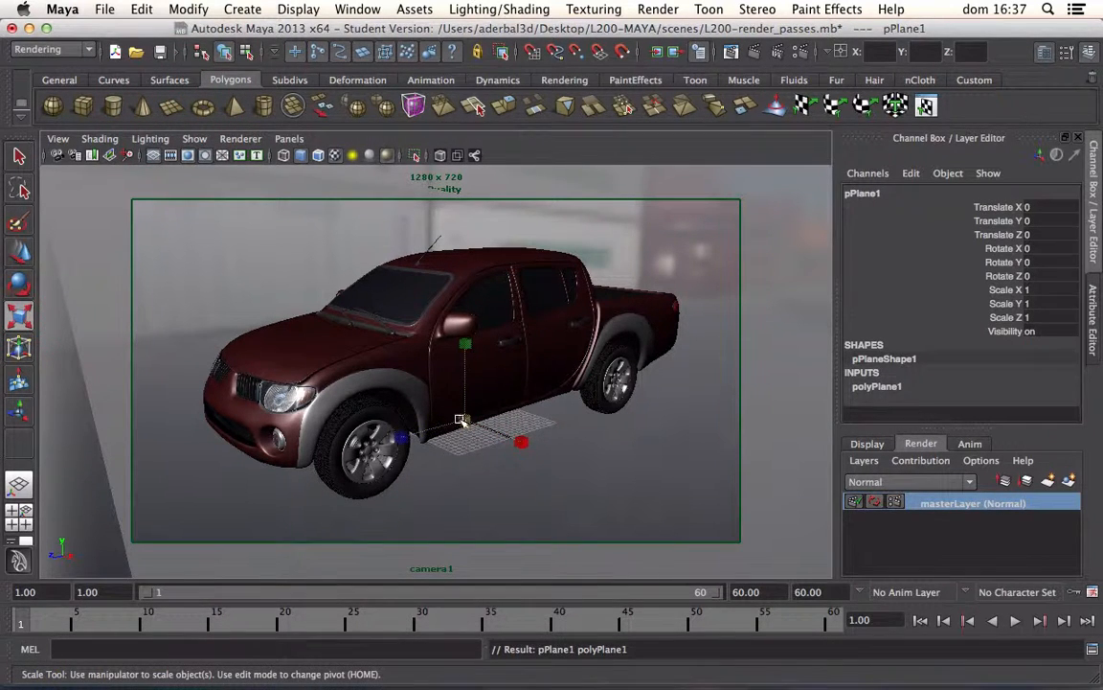
left_click_drag(467, 422, 715, 382)
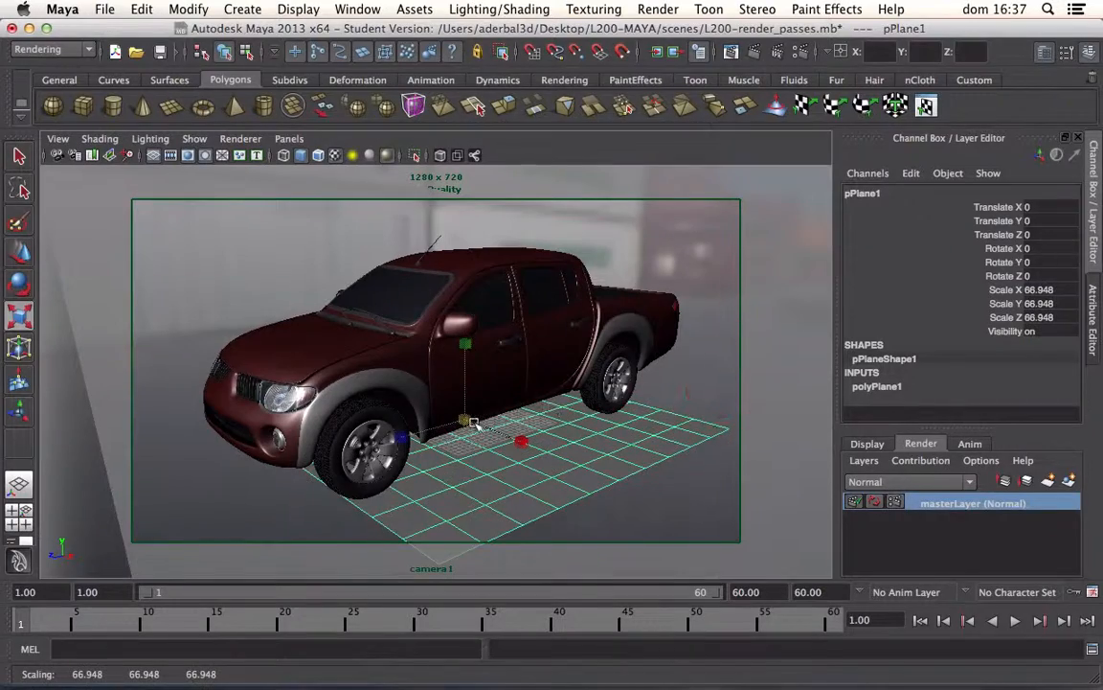
left_click_drag(469, 419, 993, 363)
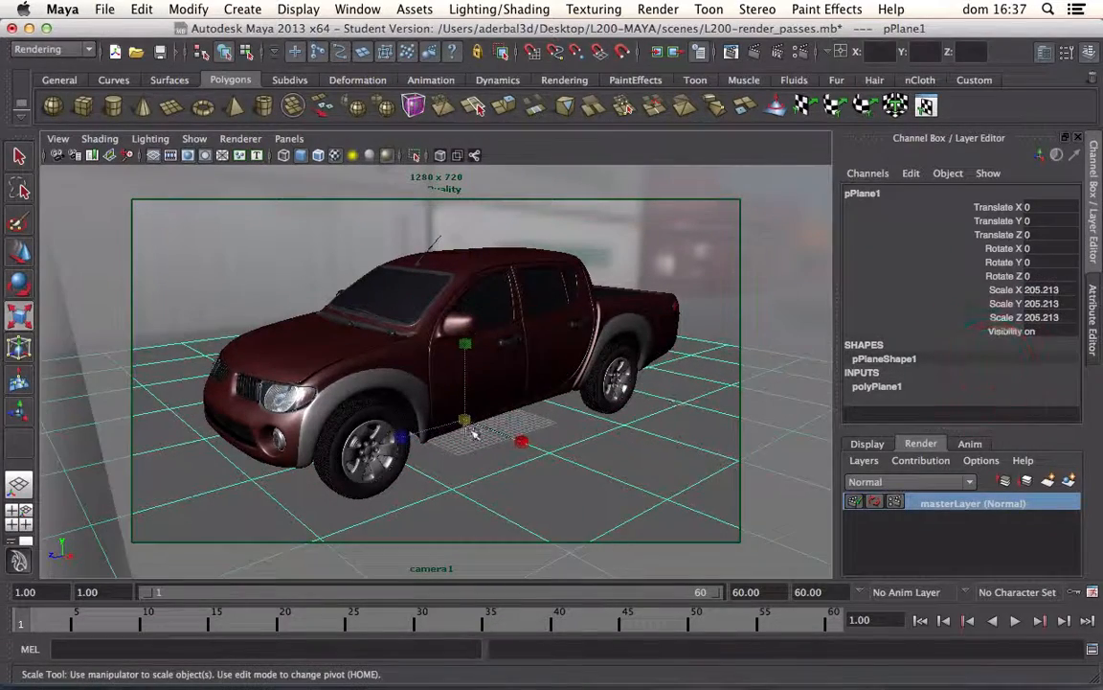
left_click_drag(465, 421, 1005, 394)
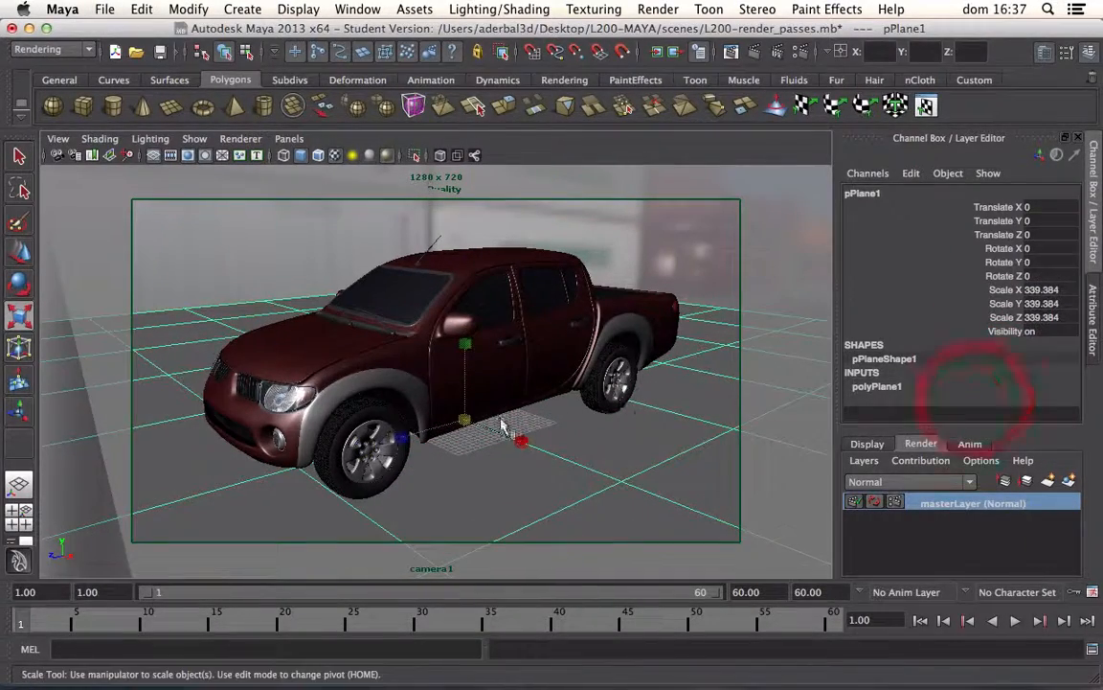
left_click_drag(466, 422, 594, 417)
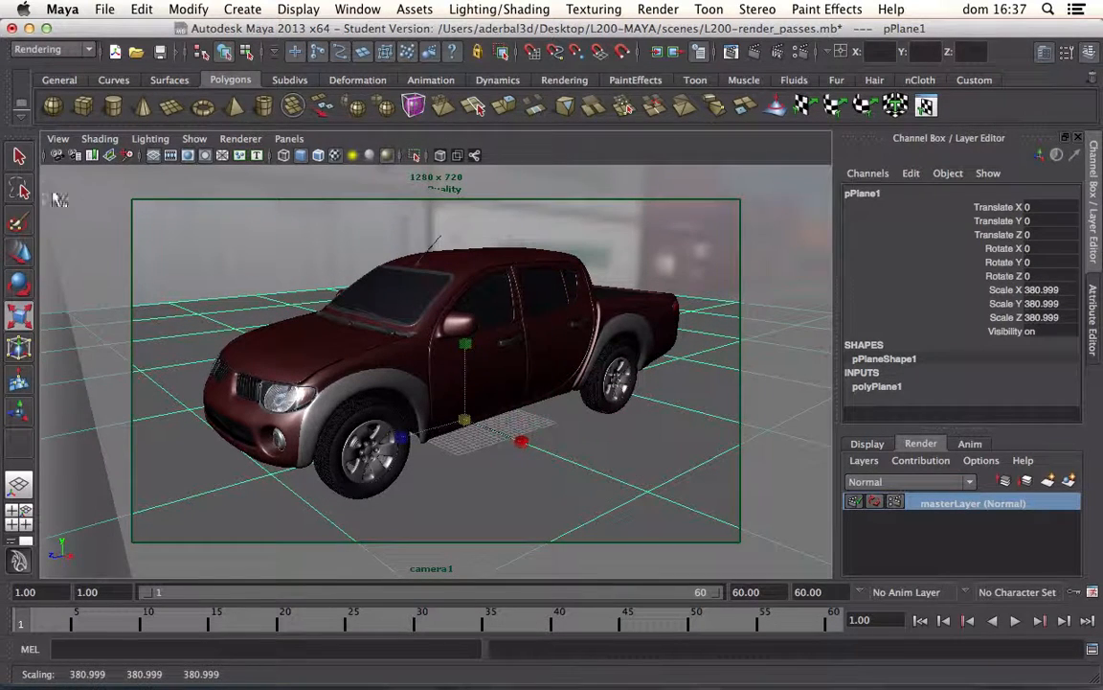
left_click(21, 158)
left_click(254, 266)
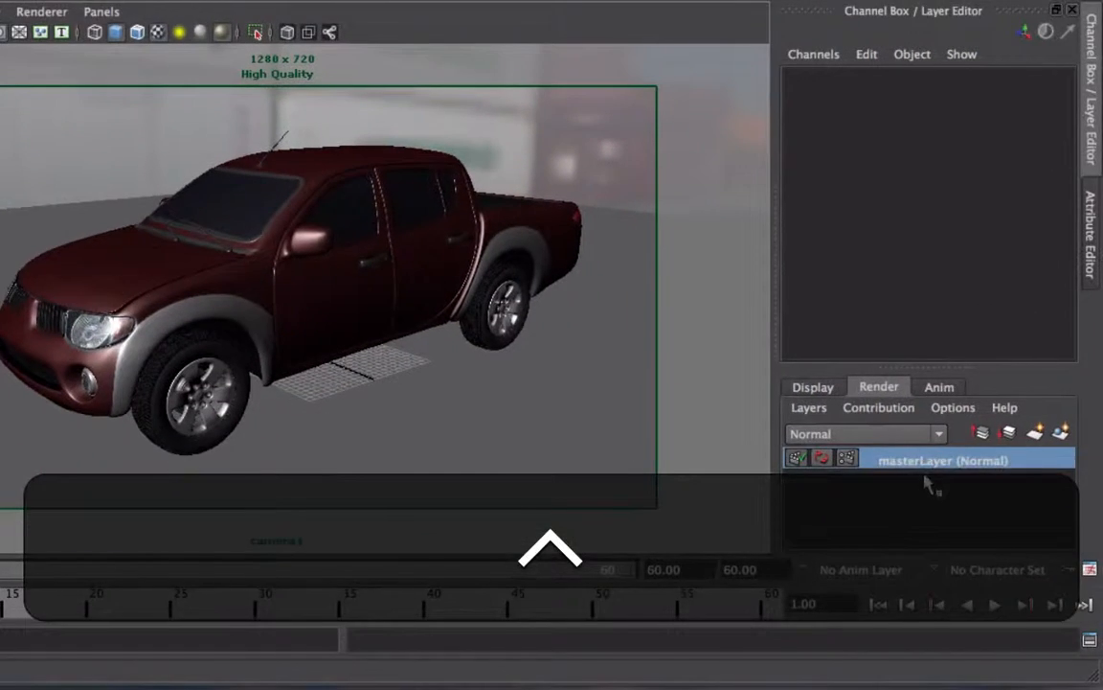
Step: Select all objects in the master layer and create a new render layer from them named AO
right_click(911, 464)
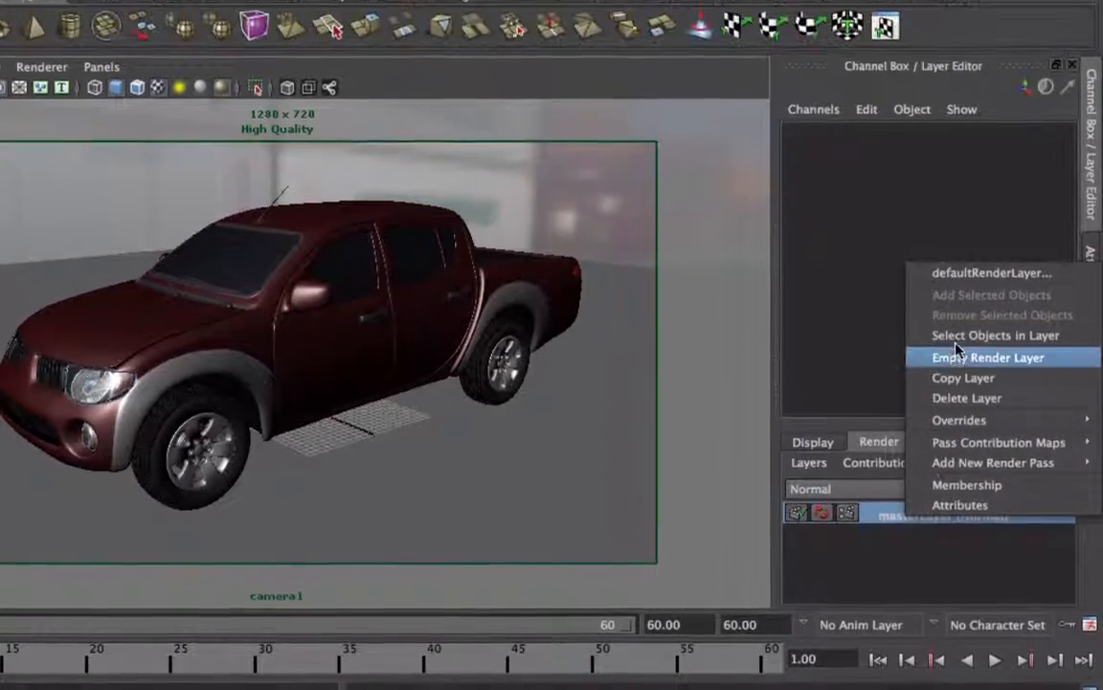
left_click(967, 335)
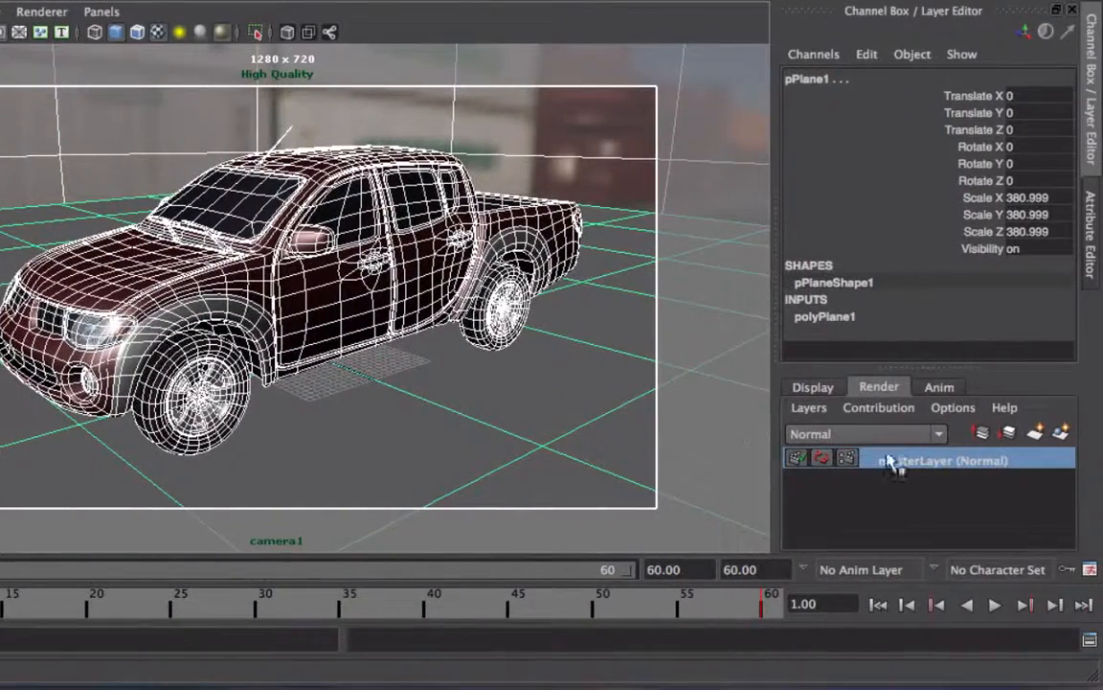
left_click(1064, 434)
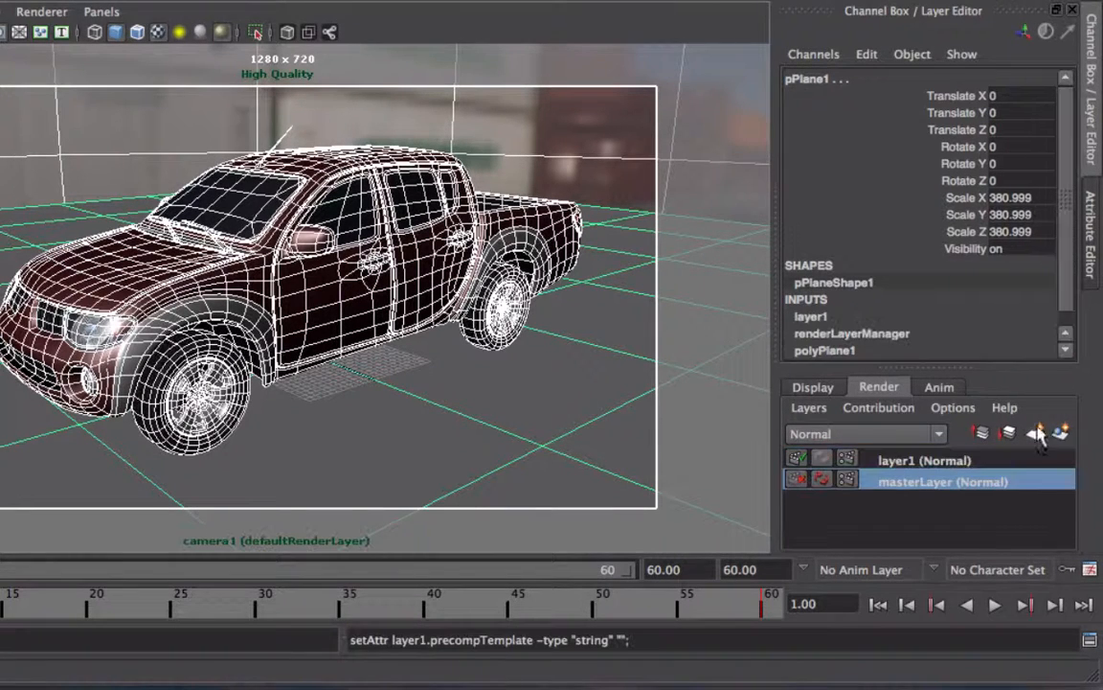
double_click(915, 461)
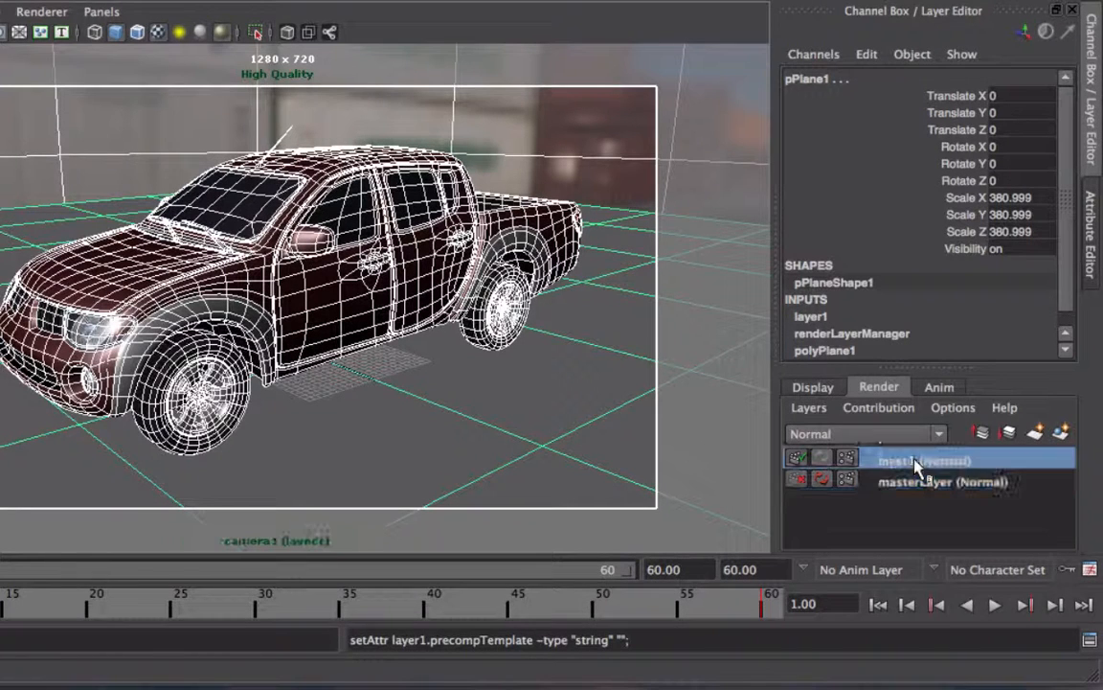
type("AO")
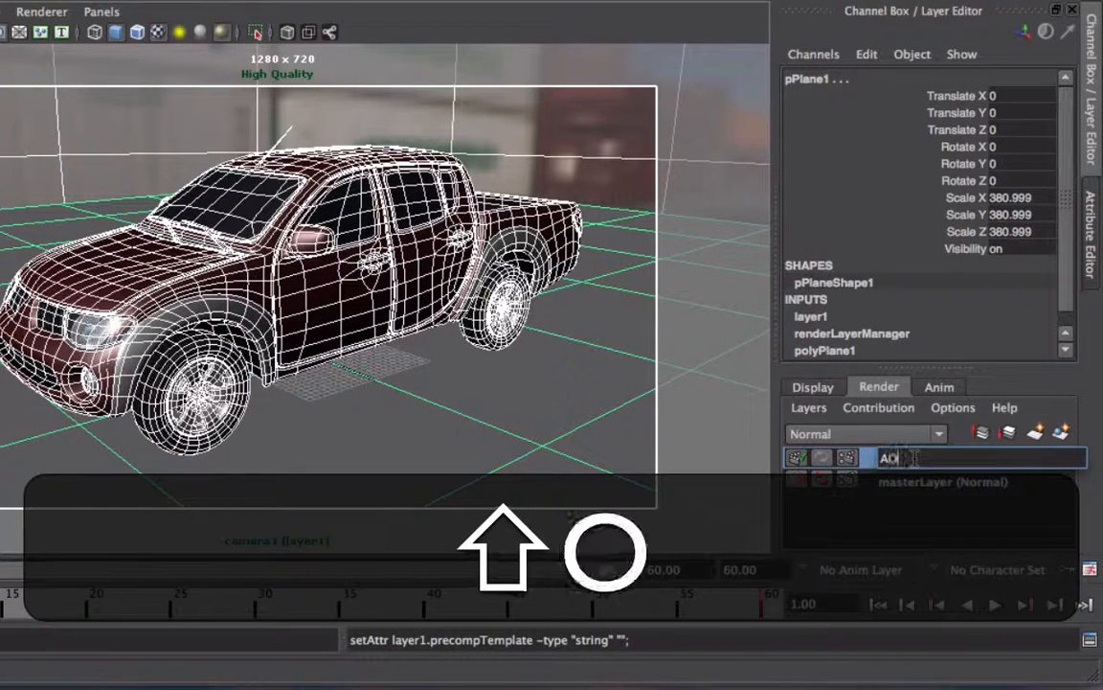
key("shift+Return")
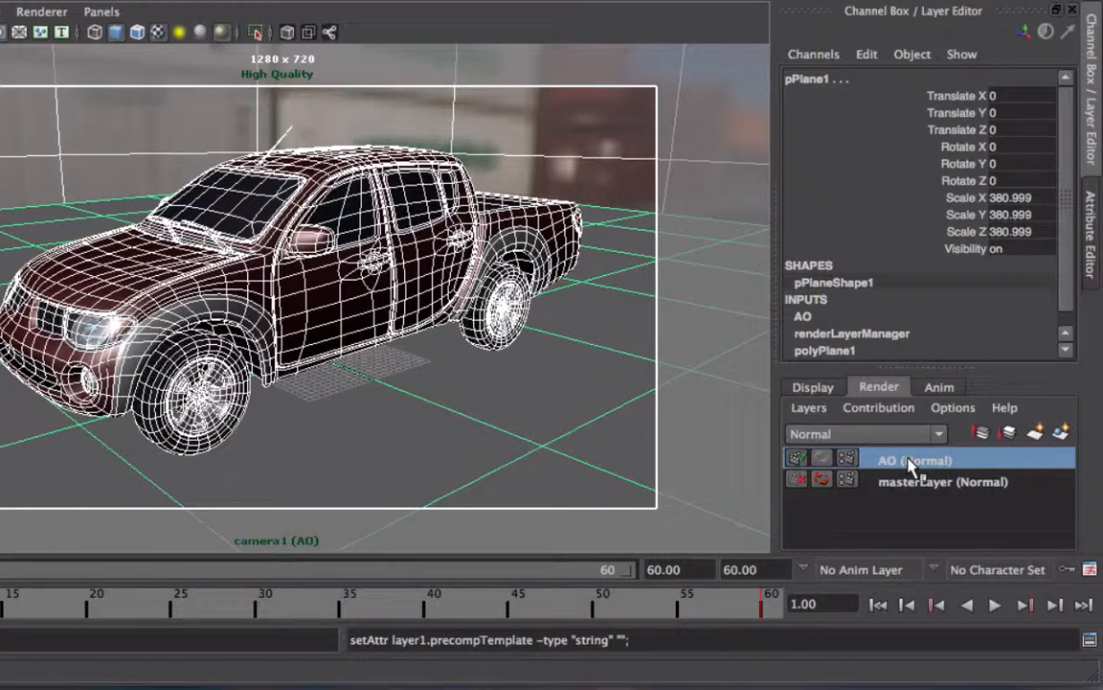
Step: Apply the Occlusion preset to the AO render layer
right_click(909, 463)
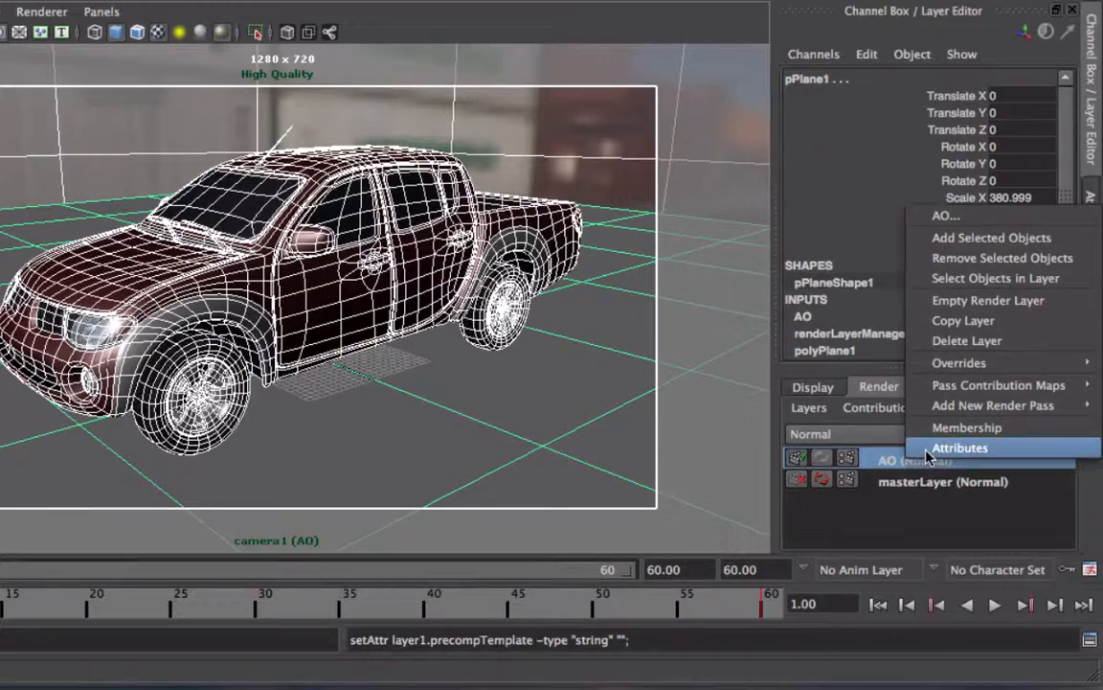
left_click(927, 456)
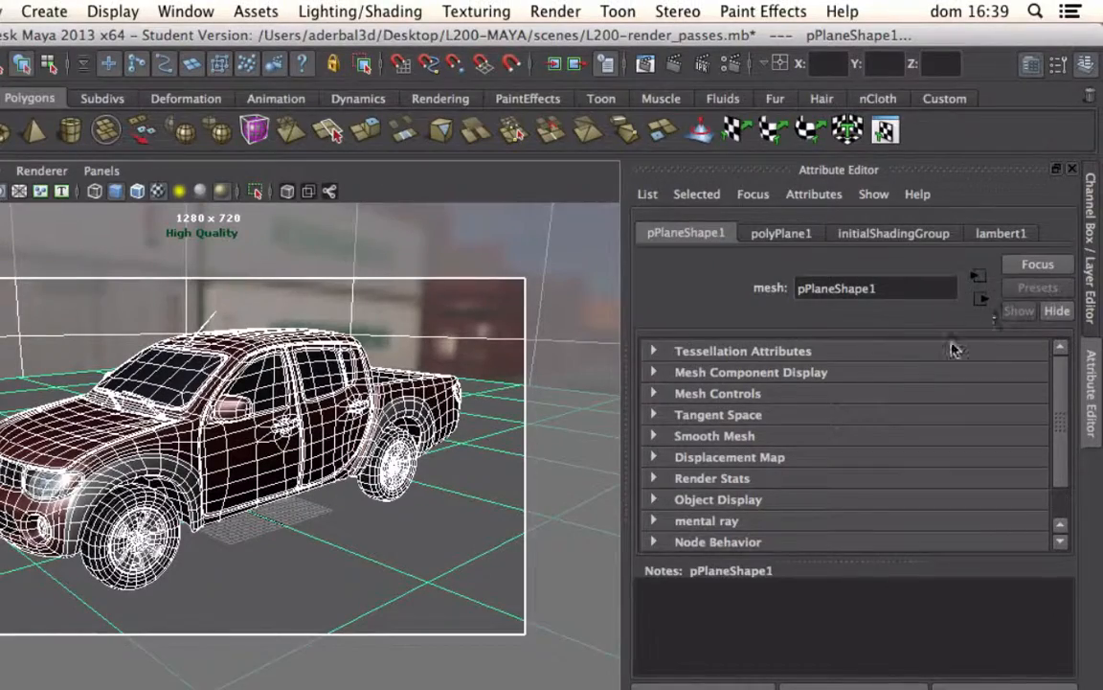
left_click(1093, 257)
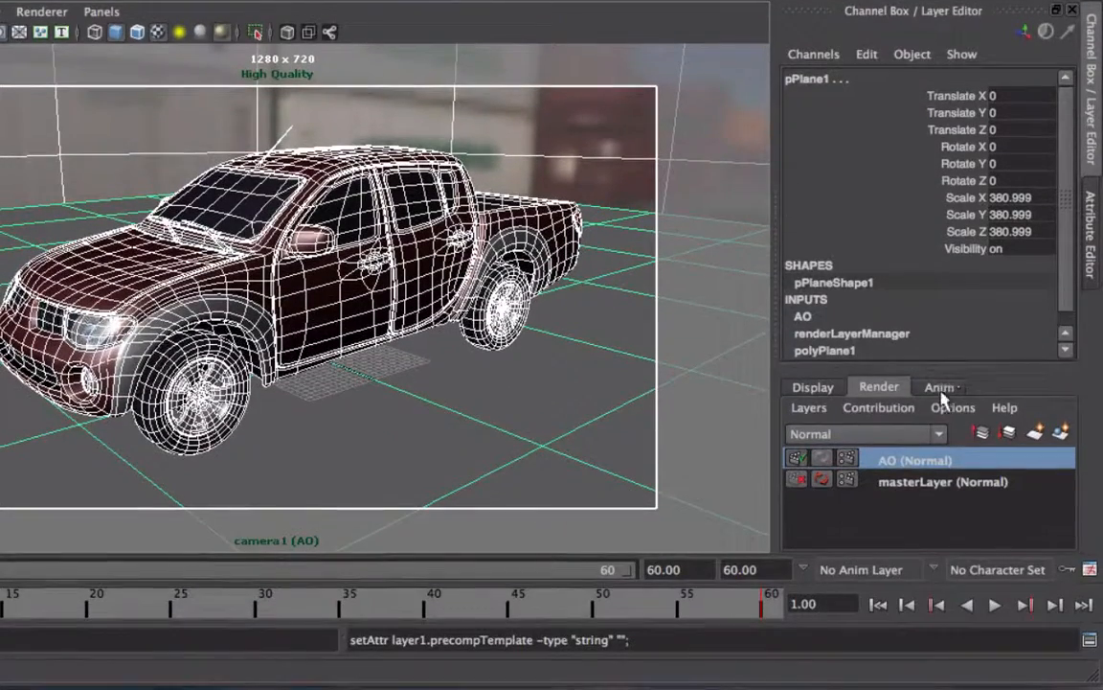
right_click(929, 464)
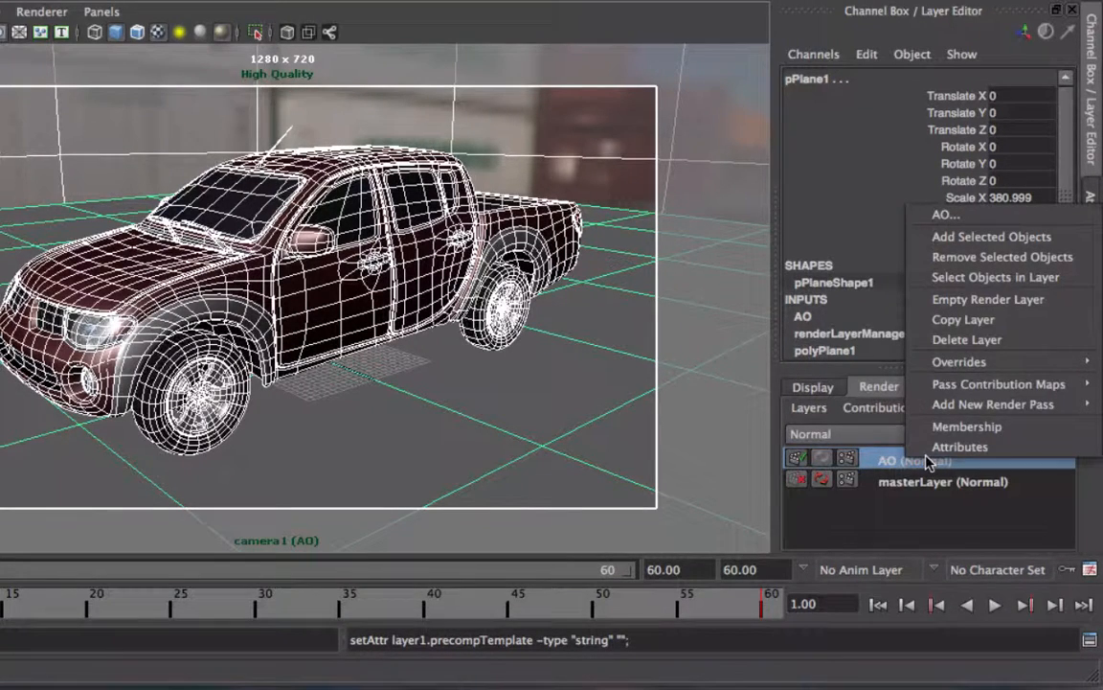
left_click(961, 447)
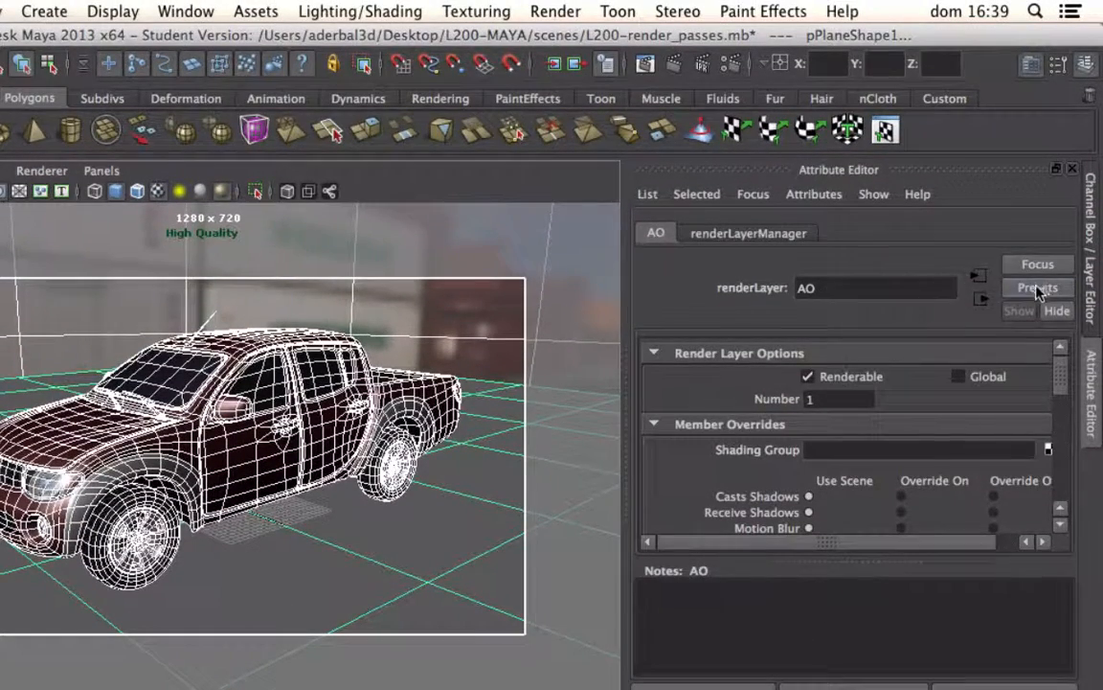
left_click(1037, 288)
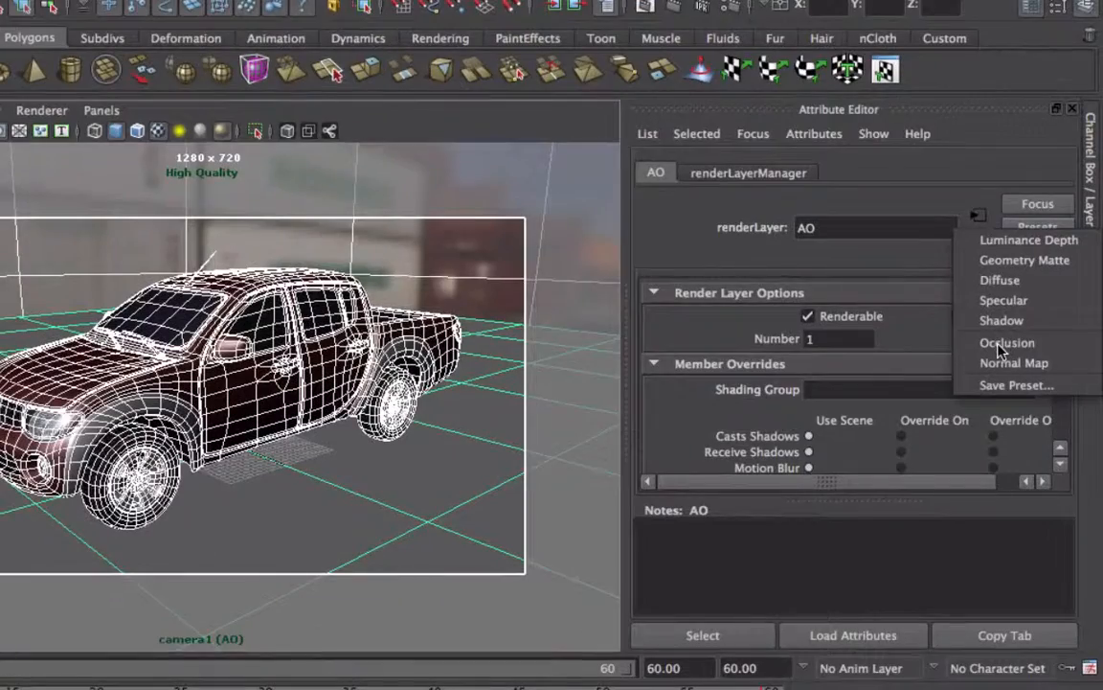
left_click(1017, 351)
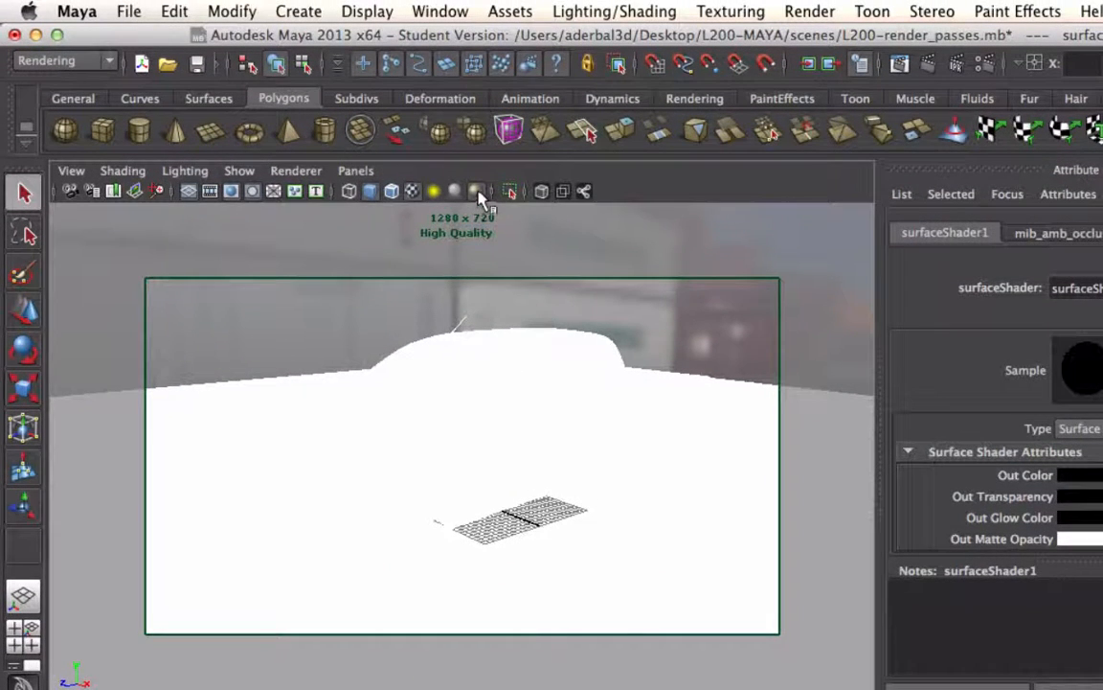
Step: Toggle the viewport's high-quality display off and on, and inspect the occlusion node feeding the surface shader's Out Color
left_click(478, 193)
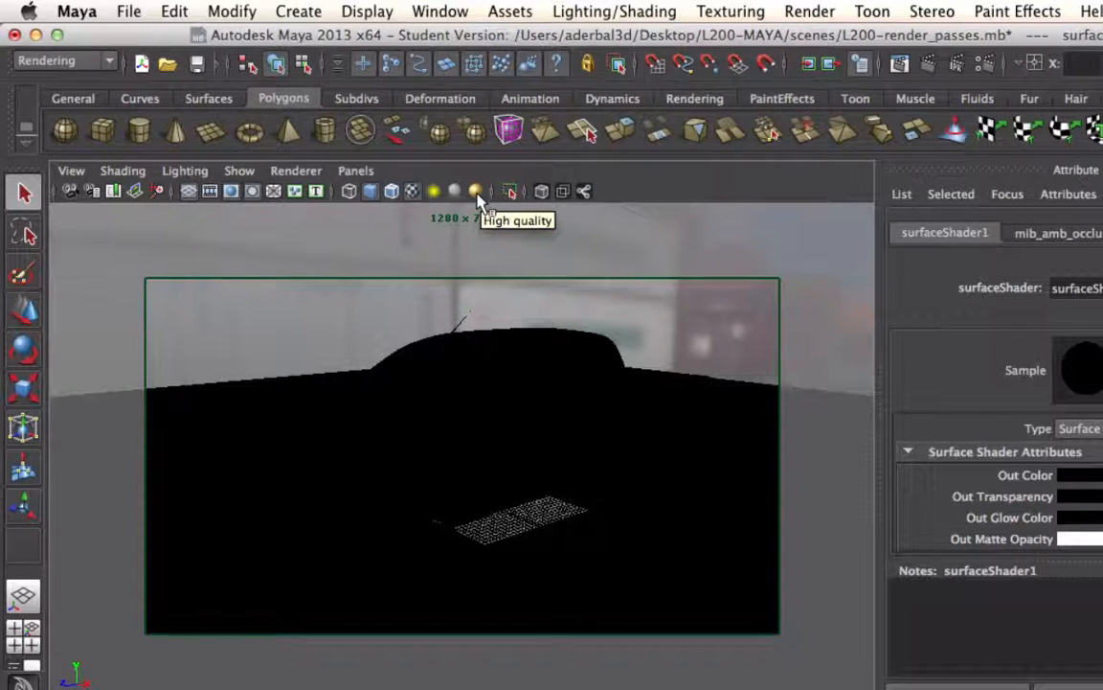
left_click(478, 192)
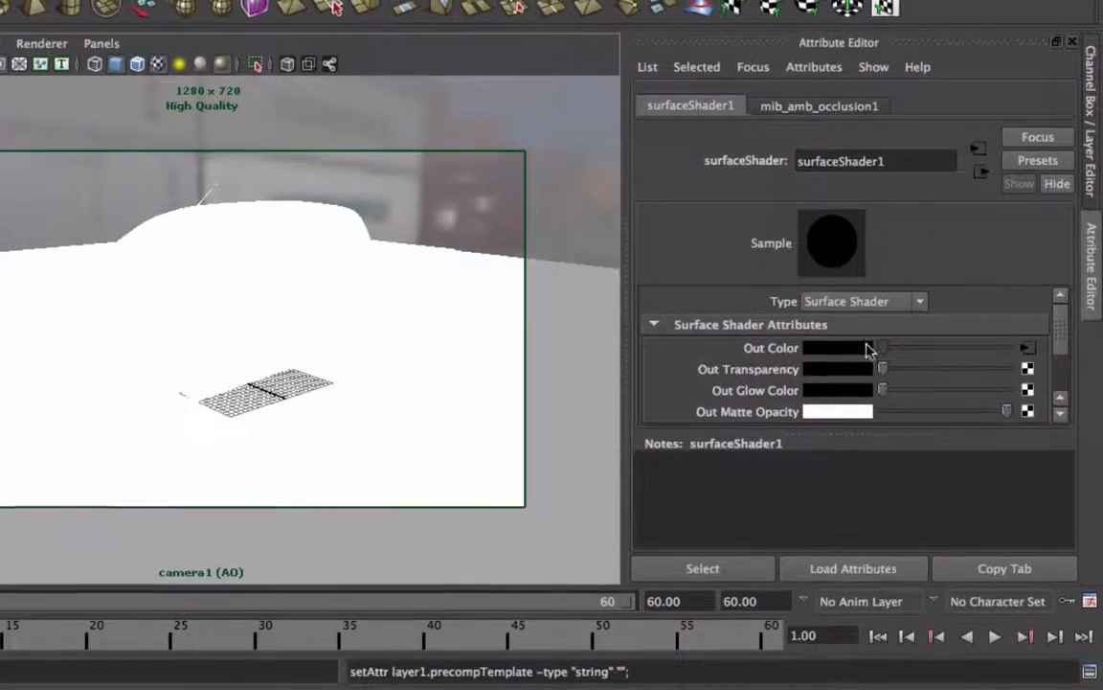
left_click(1028, 349)
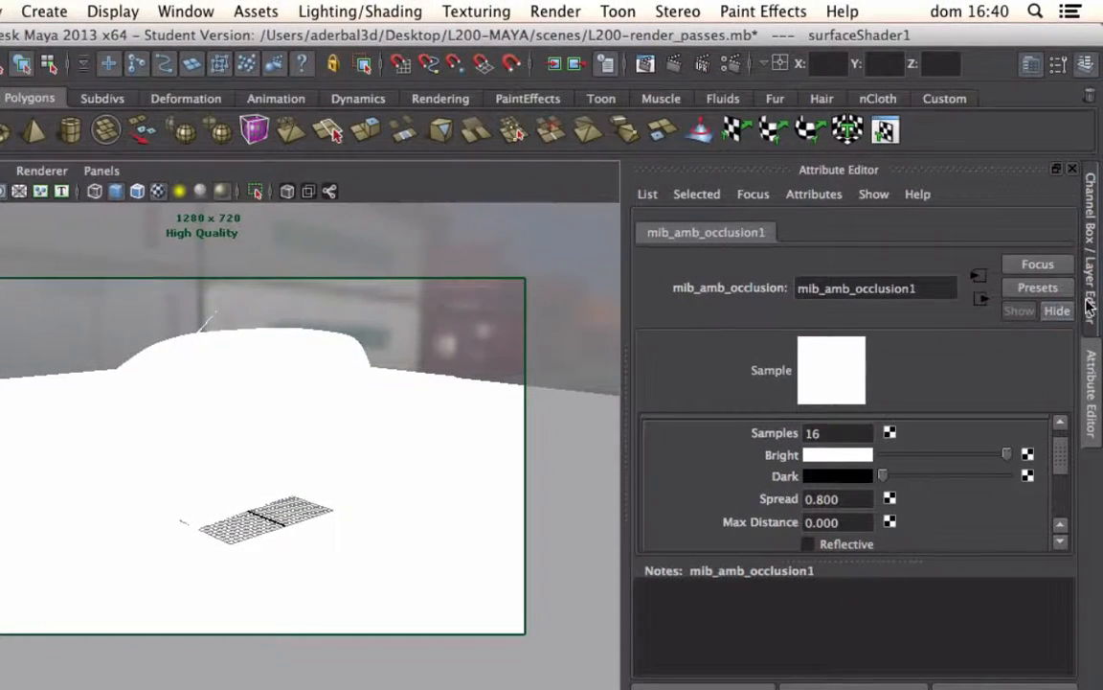
Step: Render the current frame of the AO layer with mental ray and view it at actual size
left_click(1089, 305)
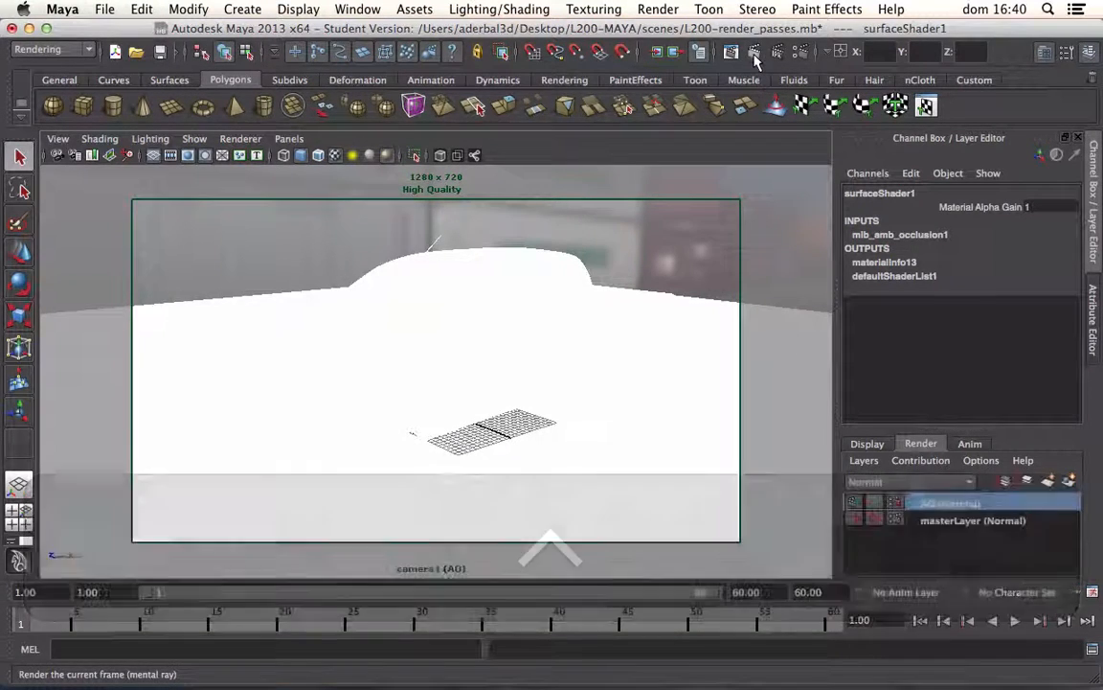
left_click(755, 56)
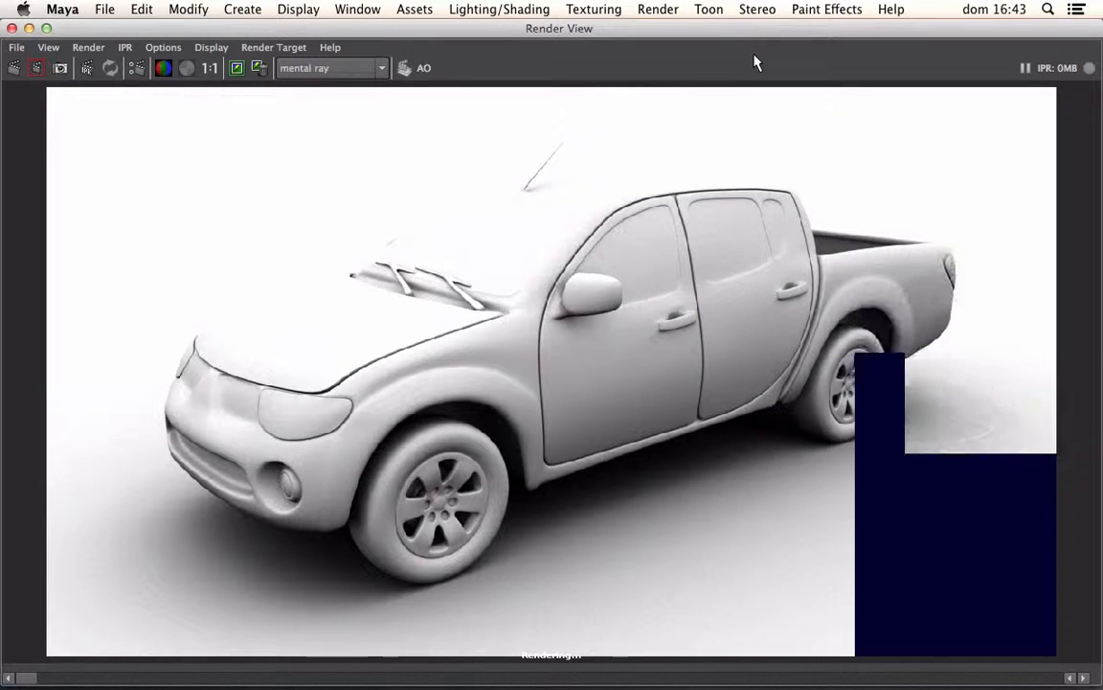
left_click(209, 69)
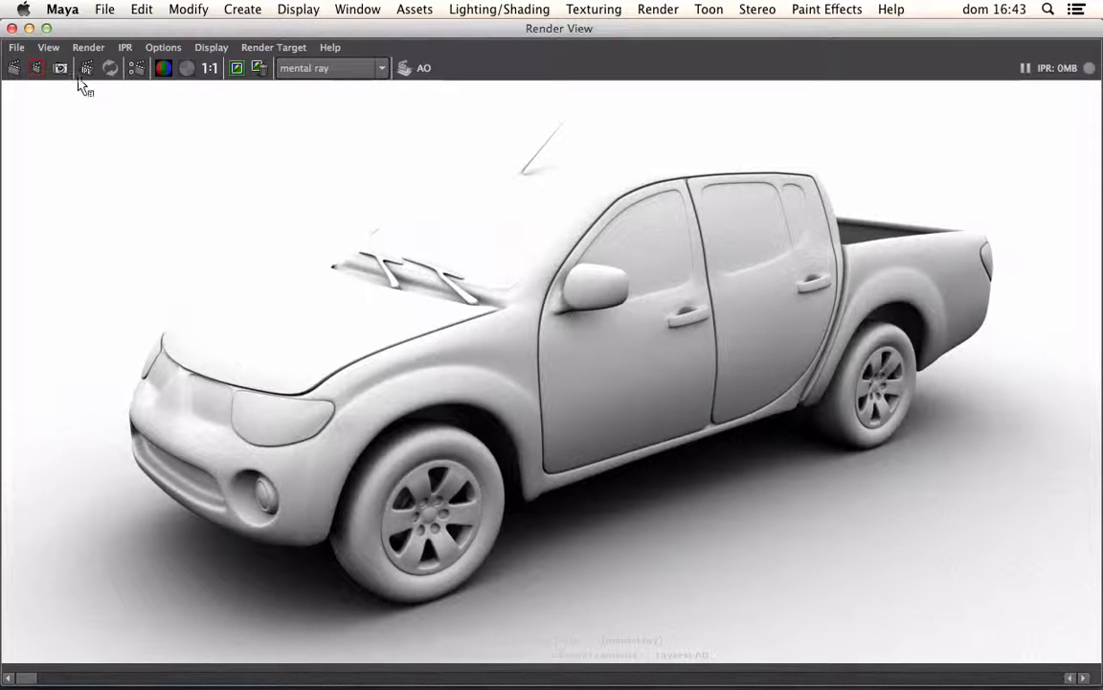
Step: Select all objects in the master layer, create a new render layer from them named Luminance, and clear the selection
left_click(12, 28)
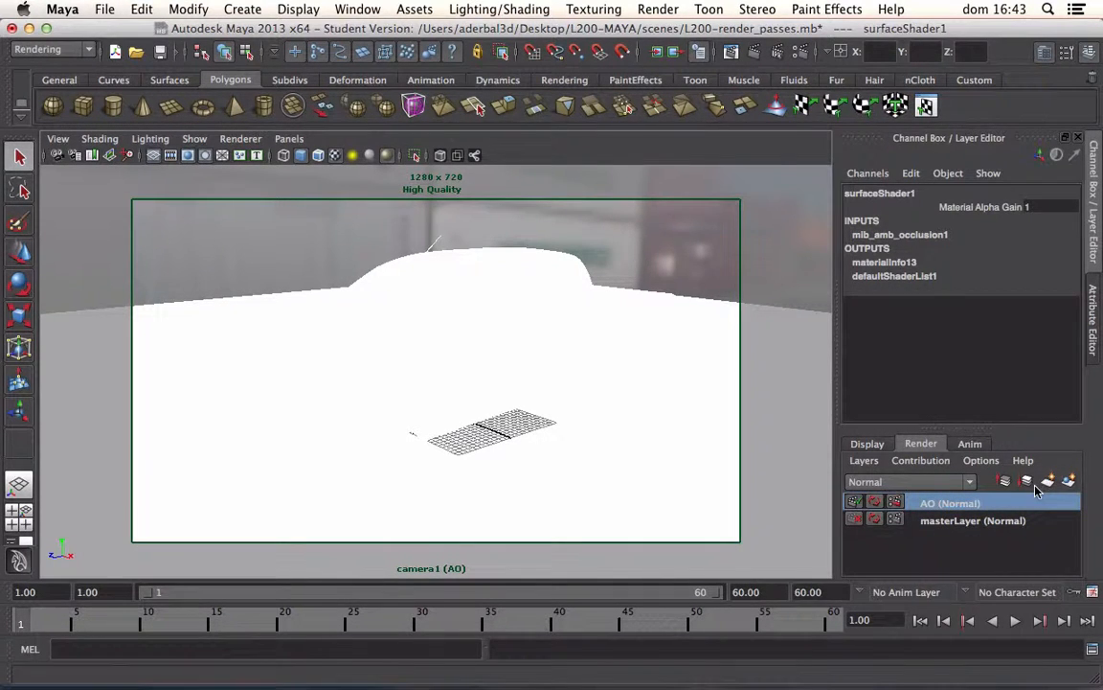
left_click(961, 522)
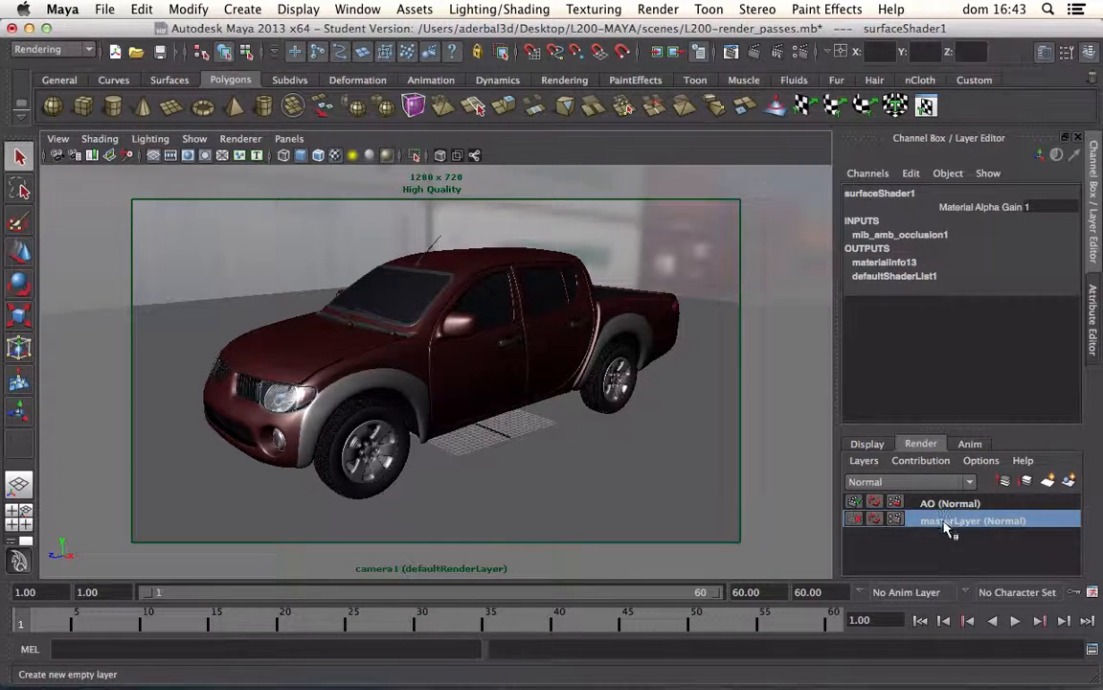
right_click(946, 523)
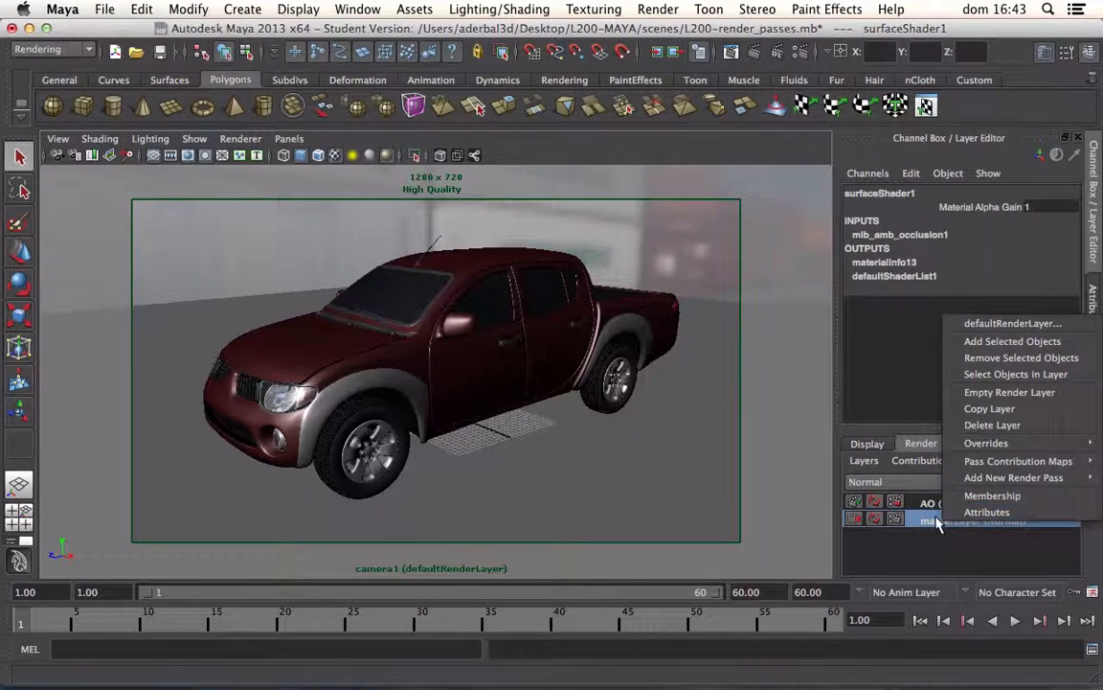
left_click(1001, 374)
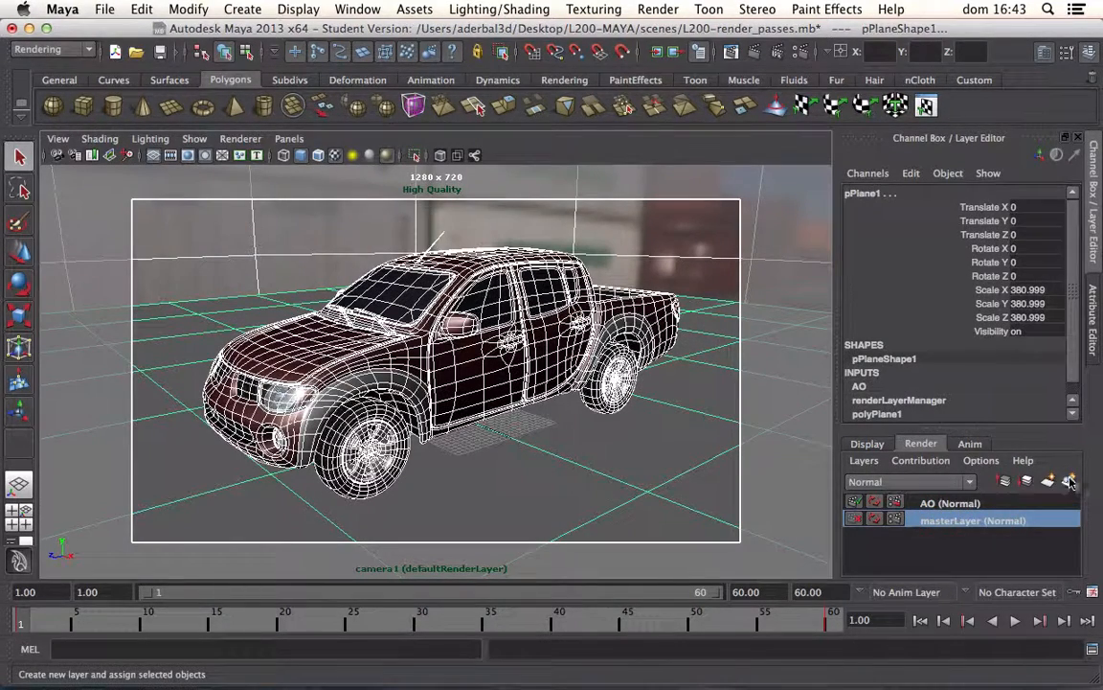
left_click(1071, 481)
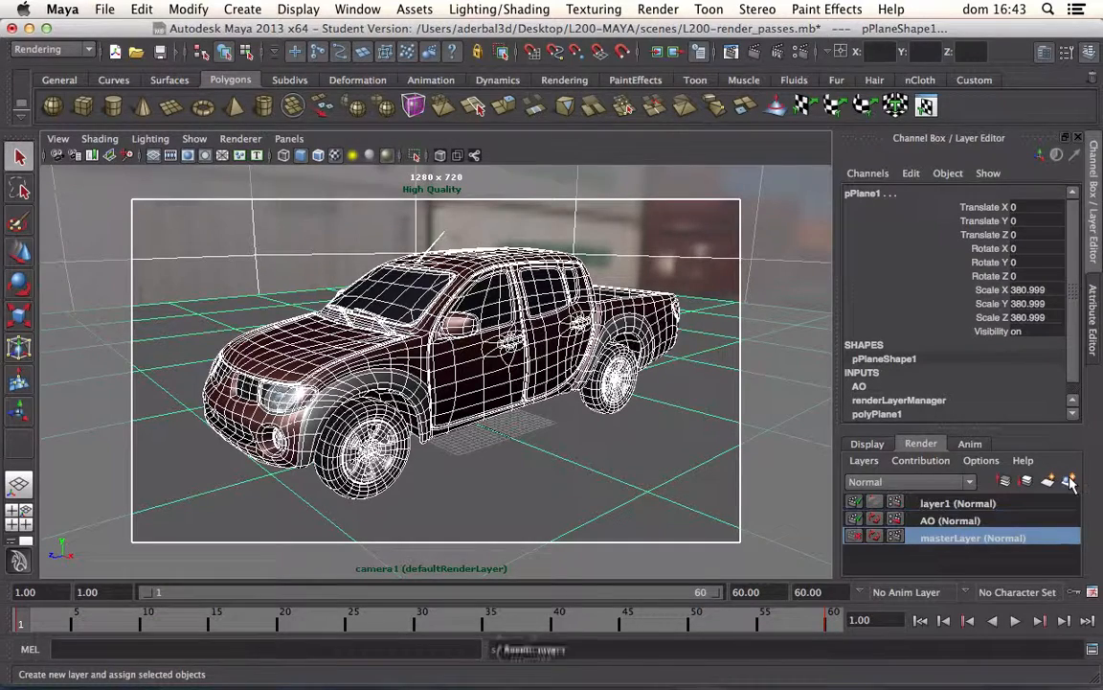
double_click(937, 502)
type("Lum")
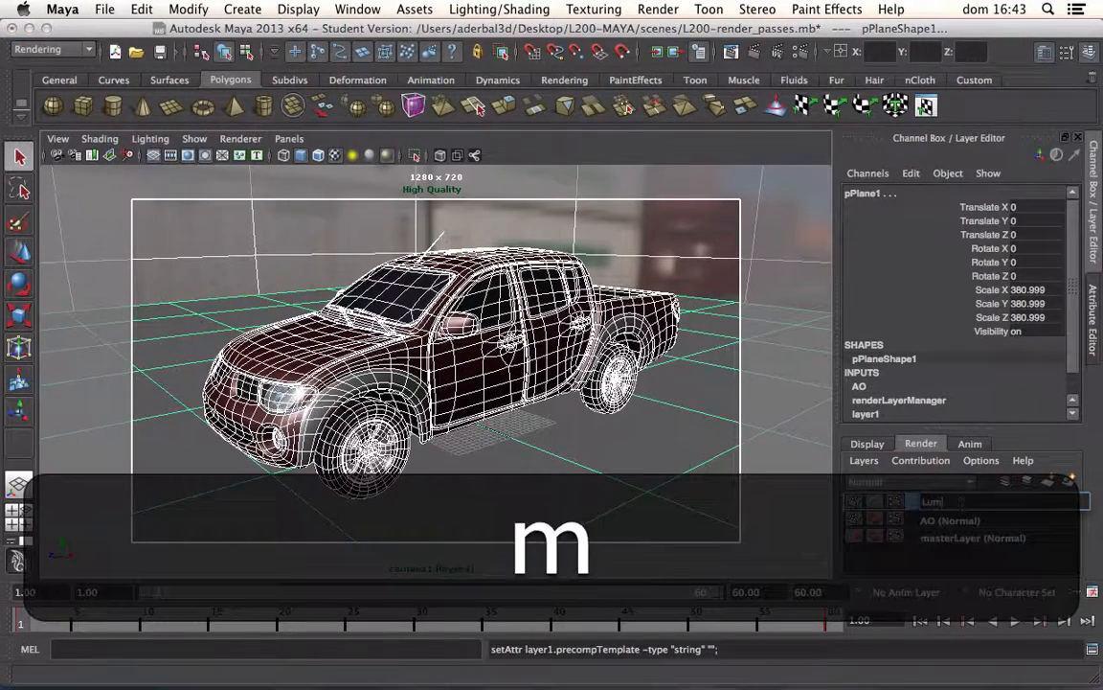
type("inance")
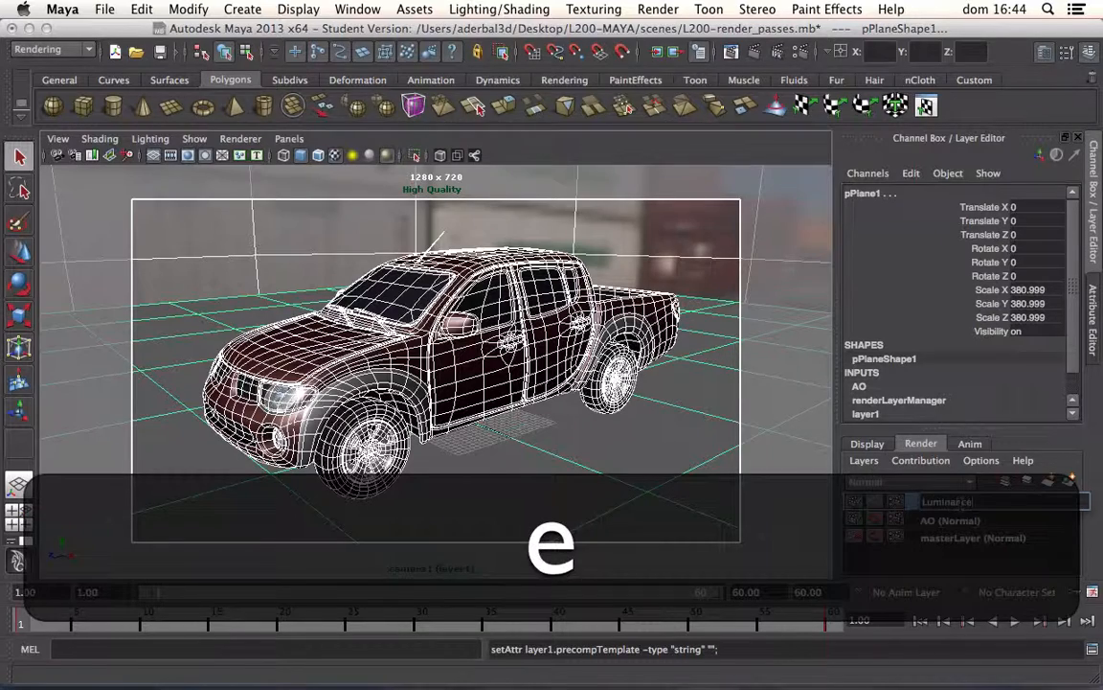
key("Return")
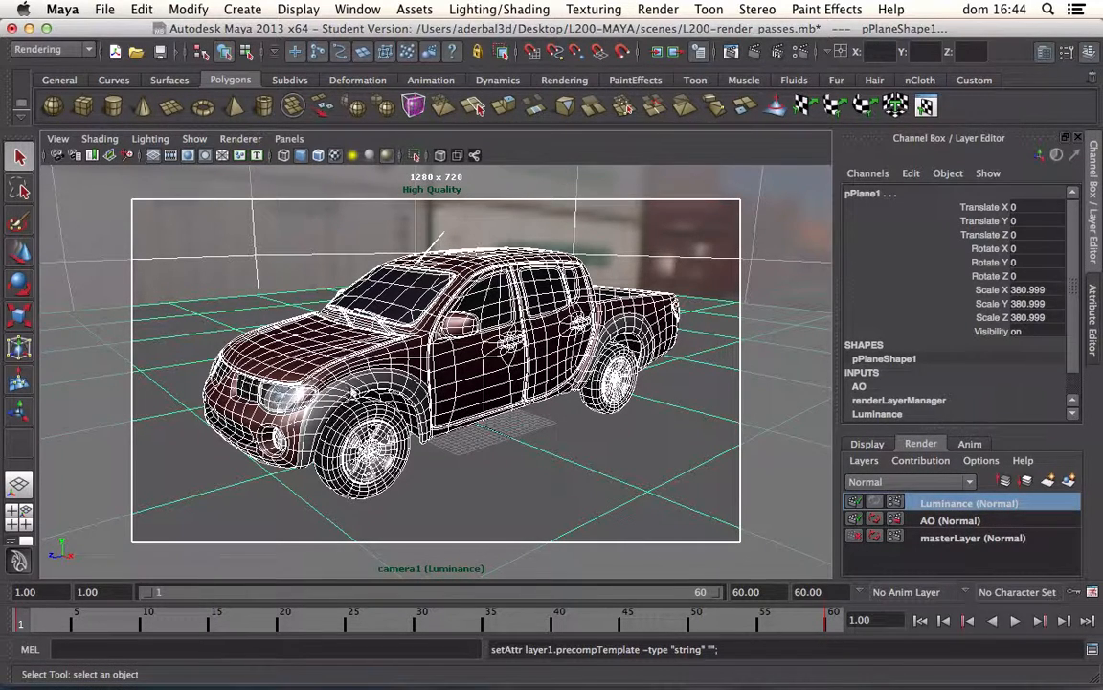
left_click(215, 288)
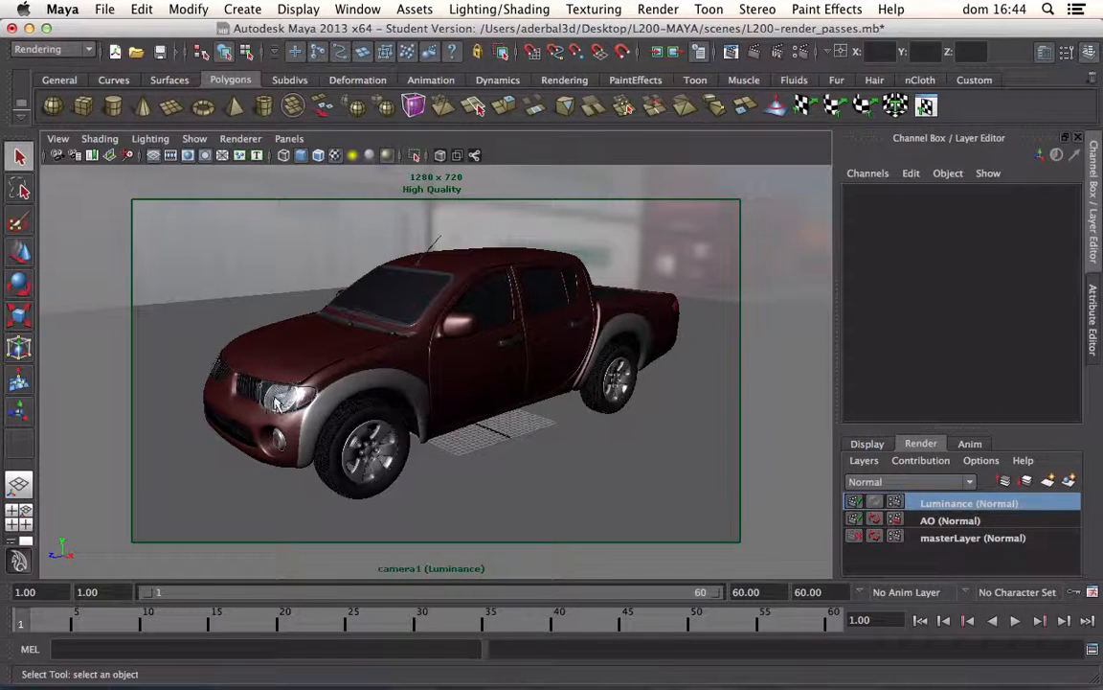
Step: Show the top view full size, frame the truck and the camera, and select camera1
left_click(297, 270)
left_click(21, 517)
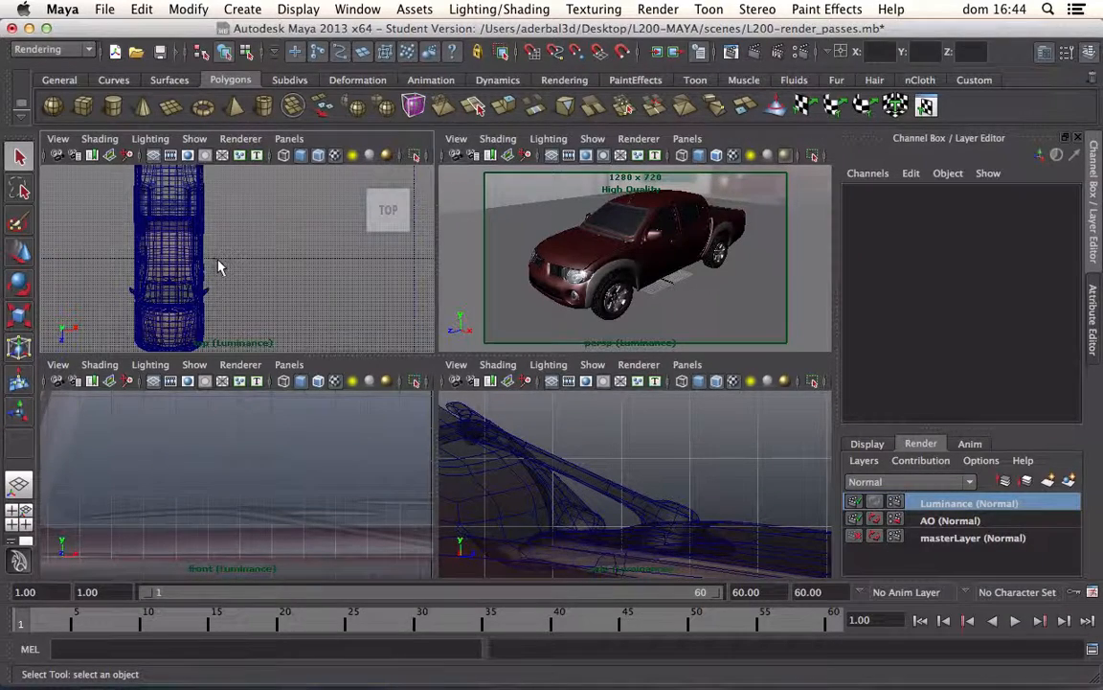
right_click_drag(227, 278, 202, 254, "alt")
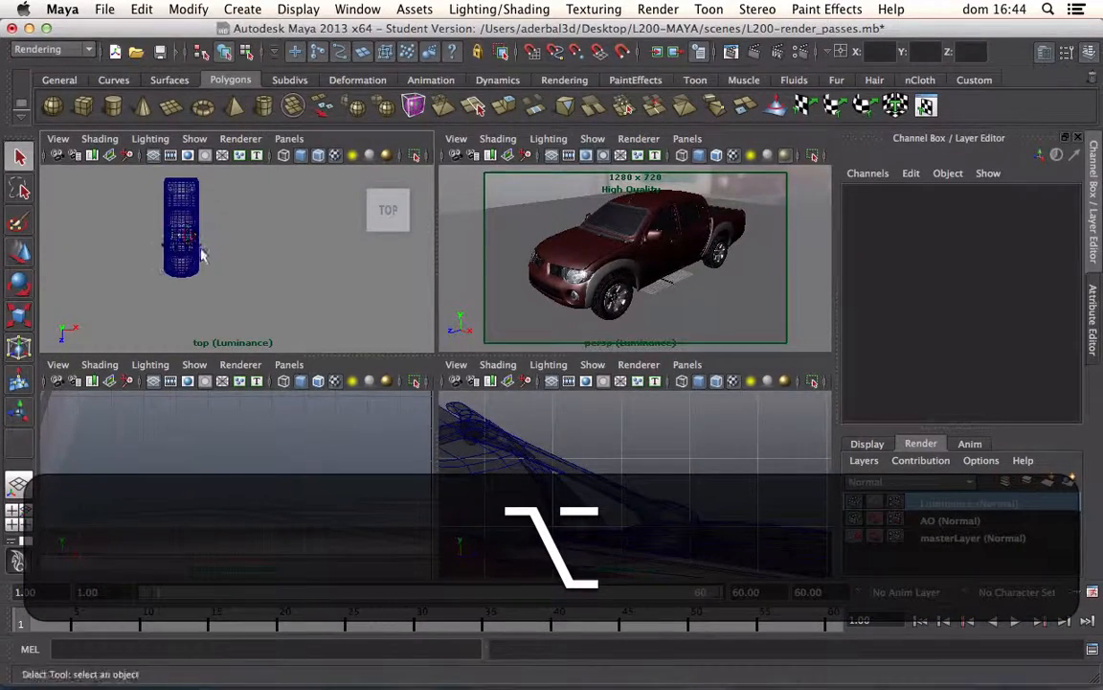
left_click(264, 307)
key("space")
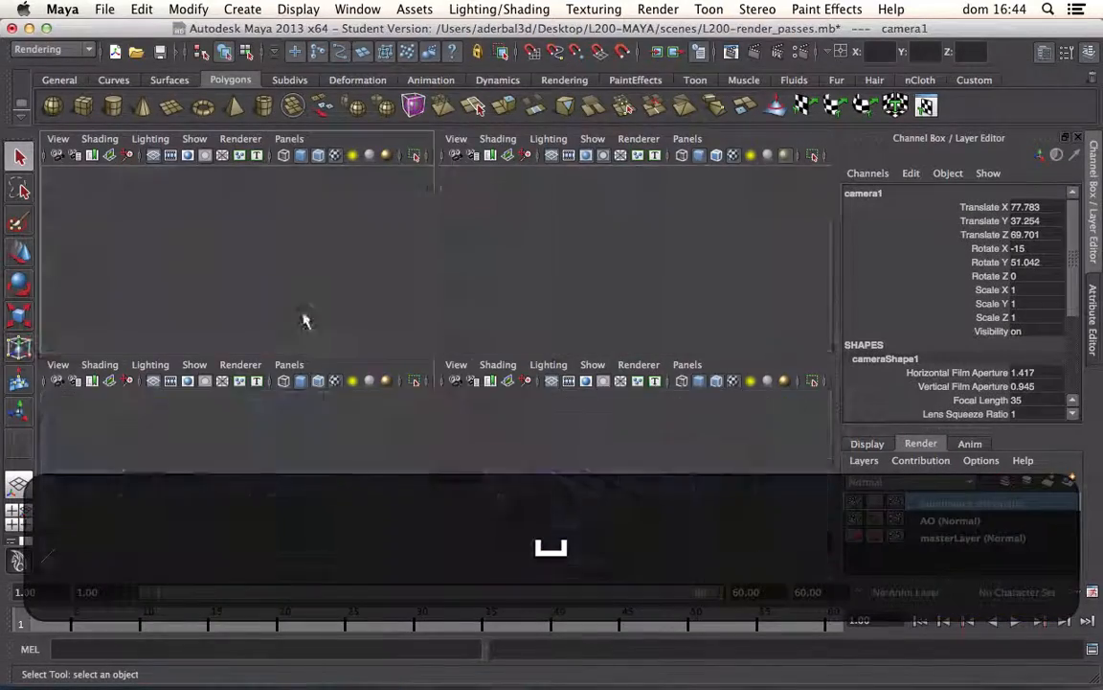
right_click_drag(448, 379, 453, 442, "alt")
middle_click_drag(453, 442, 455, 443, "alt")
left_click(547, 542)
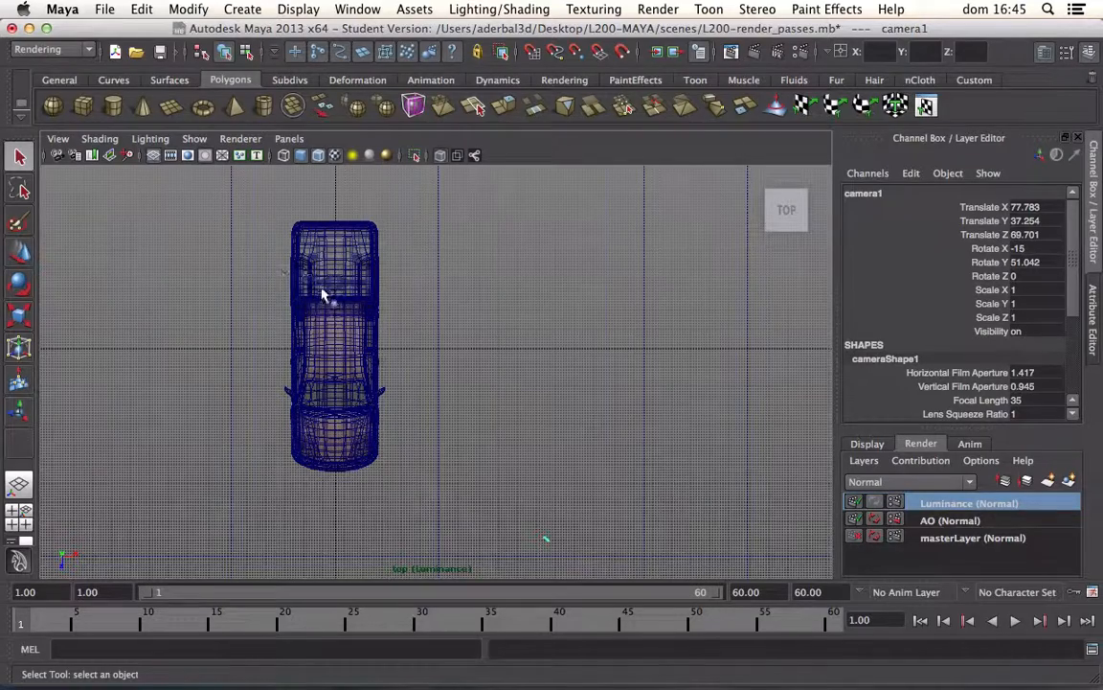
Step: Measure the distance from the camera to the truck's nearest front corner with the Distance Tool
left_click(243, 12)
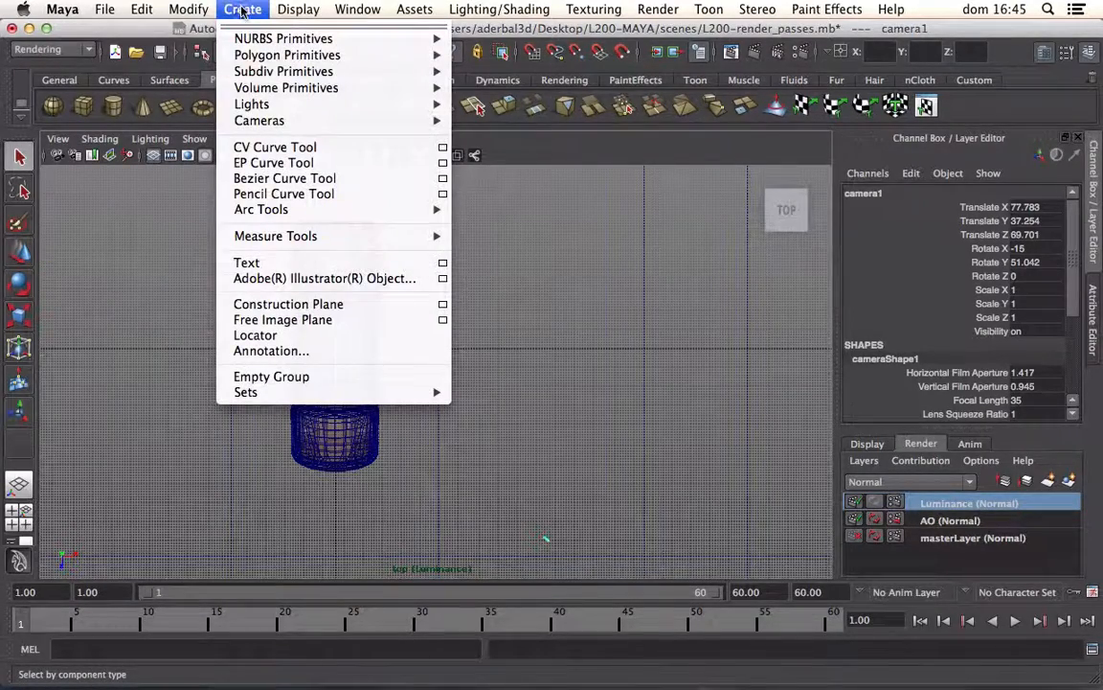
mouse_move(290, 237)
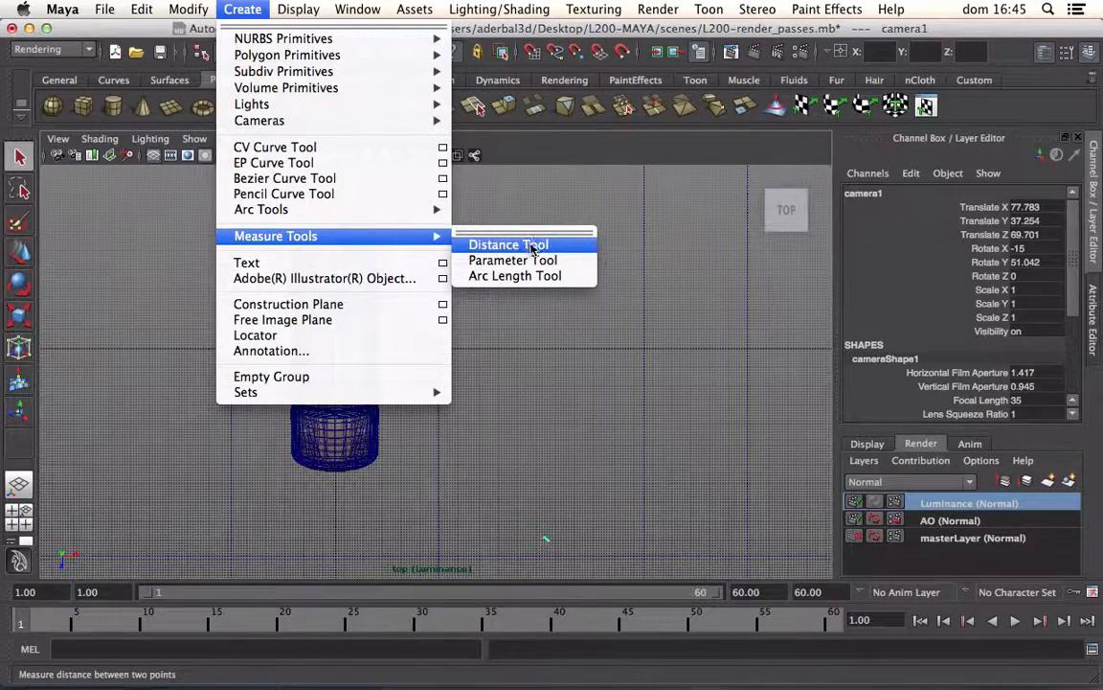
left_click(532, 246)
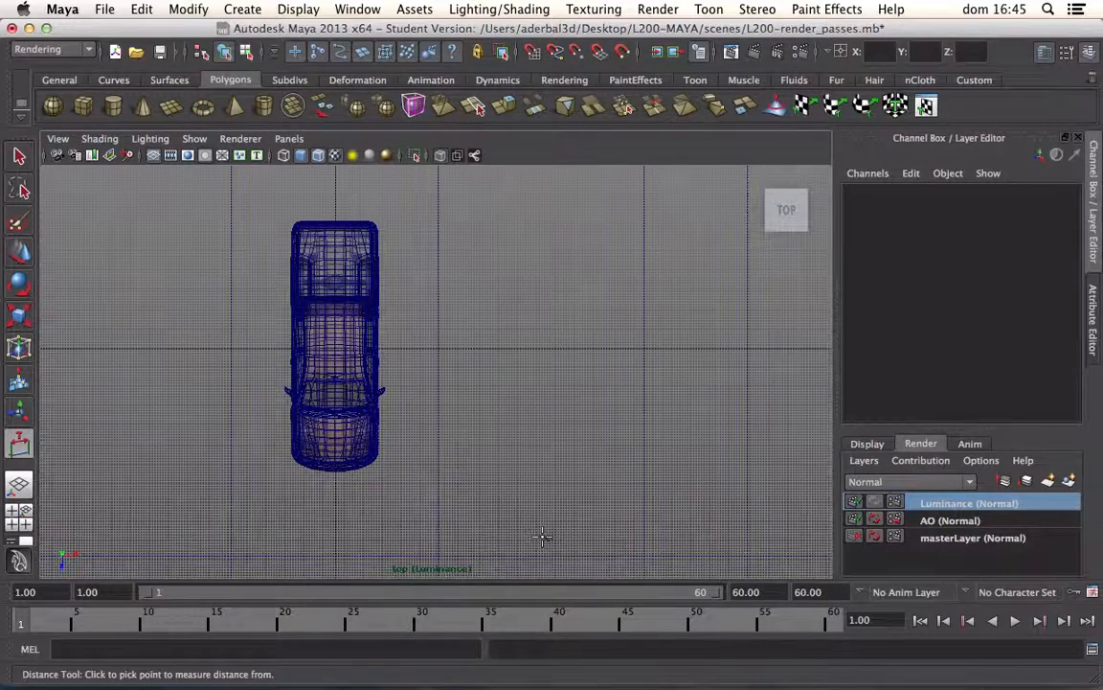
left_click(543, 537)
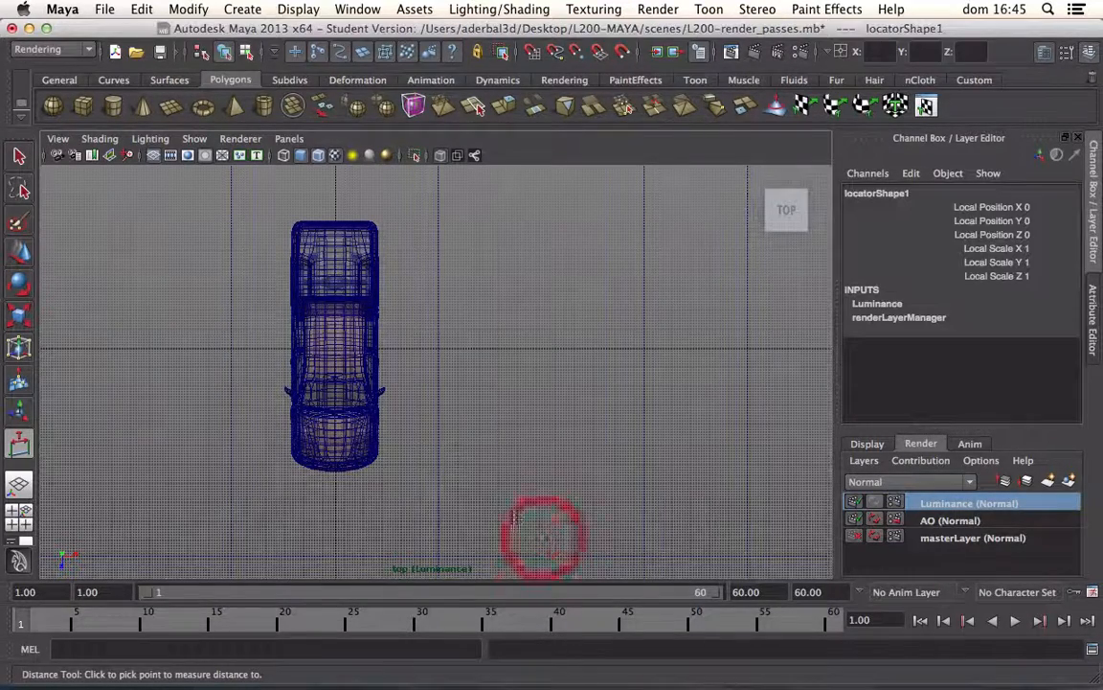
left_click(375, 456)
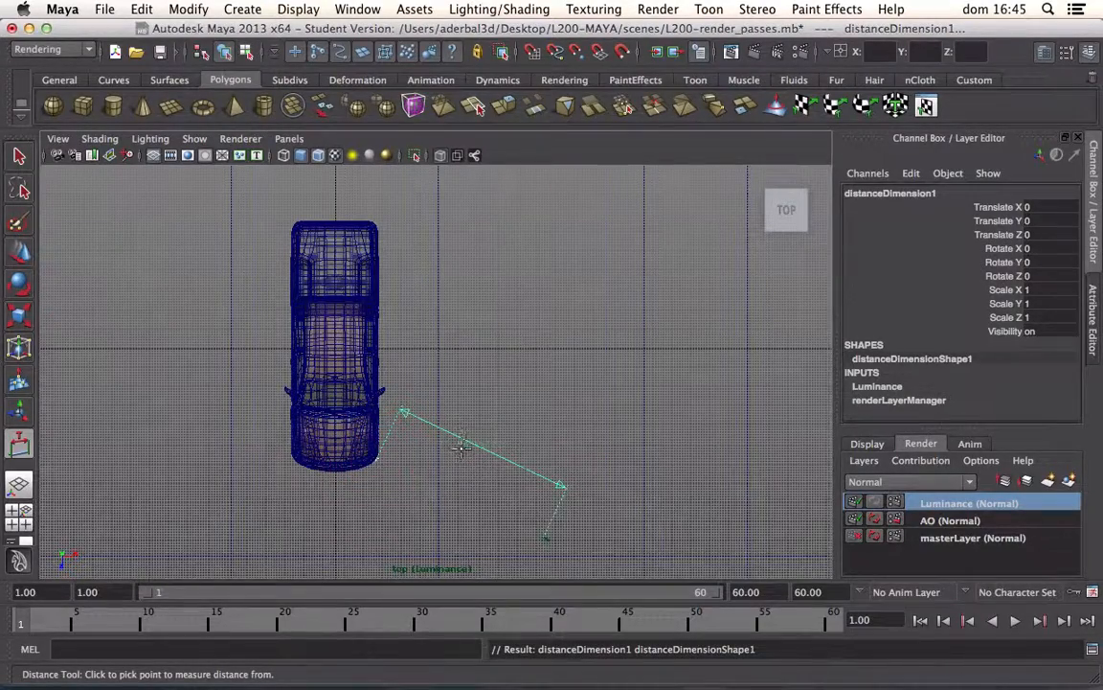
Step: Hide the grid in the top view and examine the distance measurement
key("ctrl")
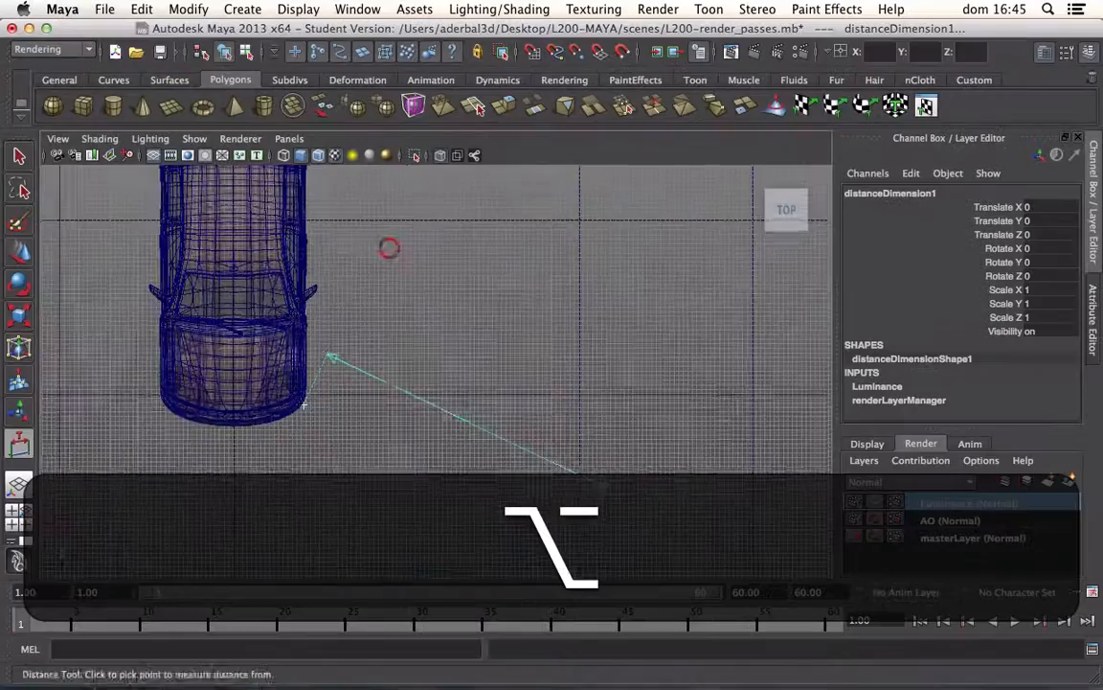
right_click_drag(479, 426, 393, 335, "alt")
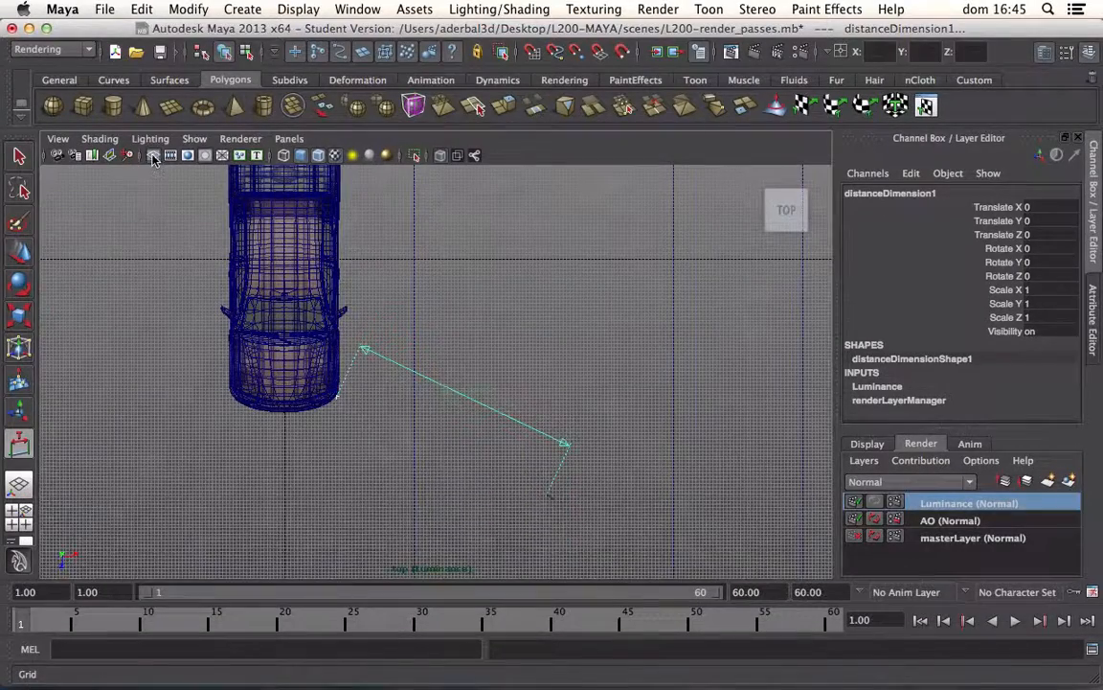
left_click(151, 155)
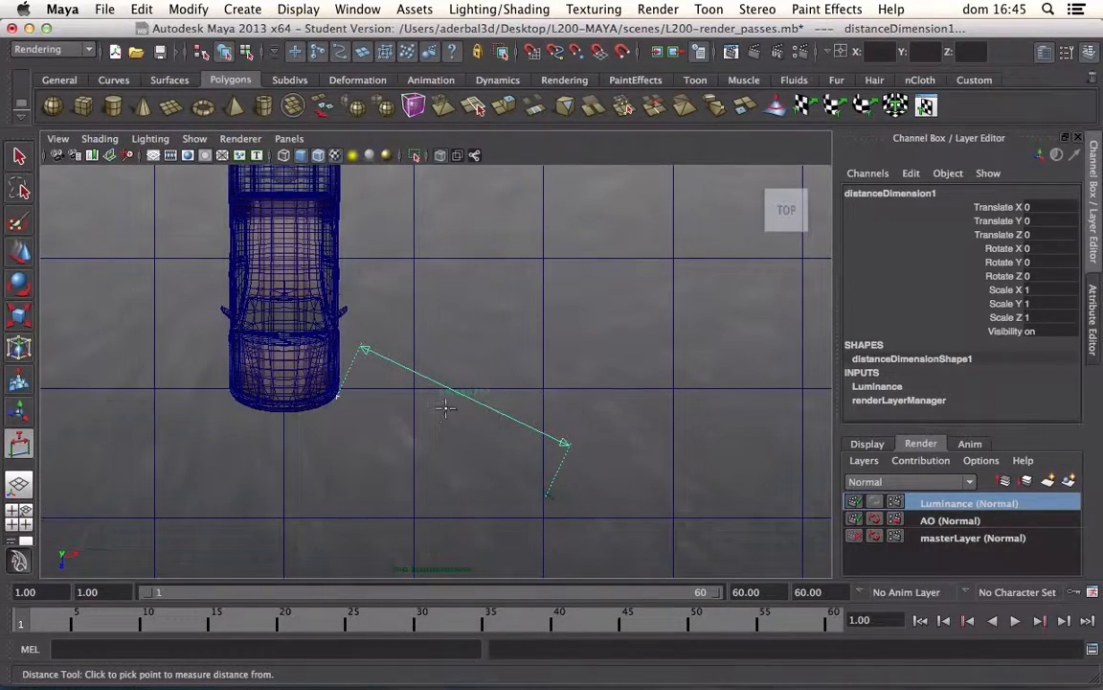
mouse_move(428, 422)
right_mouse_down("alt")
mouse_move(403, 410)
mouse_move(450, 476)
mouse_move(428, 421)
right_mouse_up("alt")
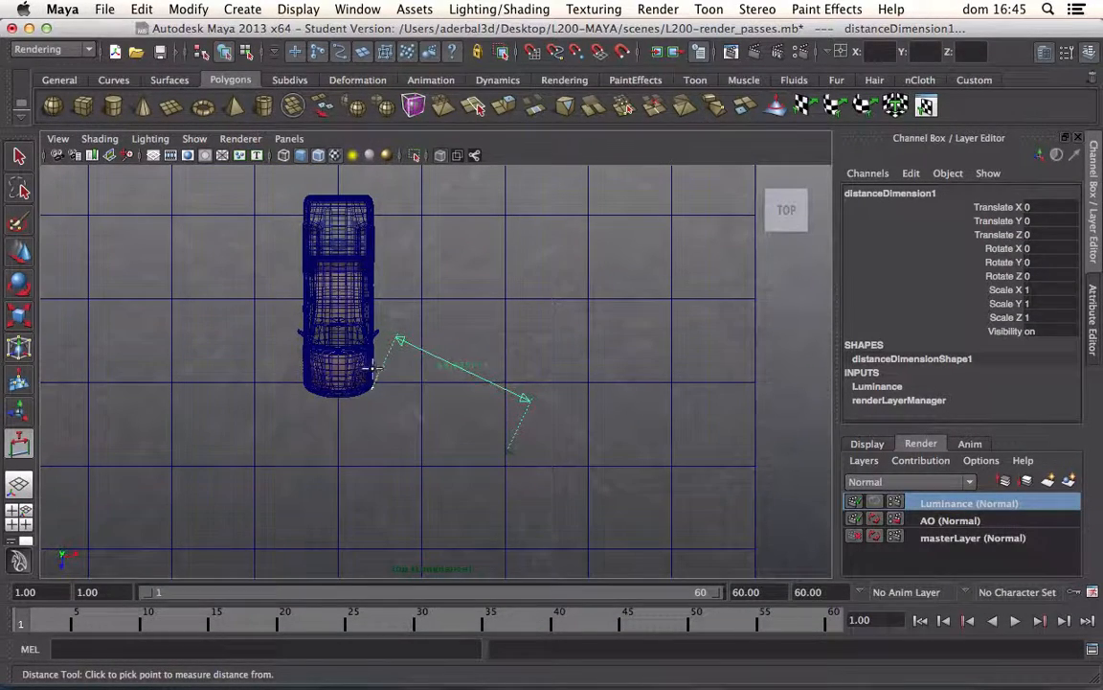
Step: Move the measurement's locator at the truck onto the front bumper corner, at about X 15.15 and Z 41.22
left_click(19, 252)
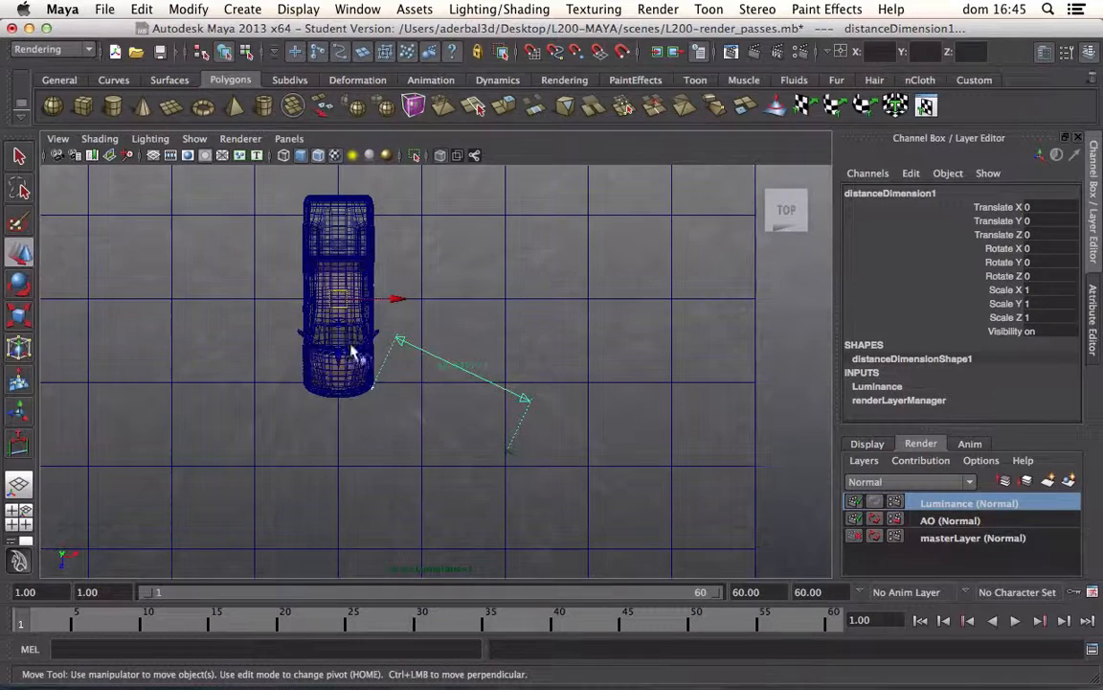
left_click(399, 347)
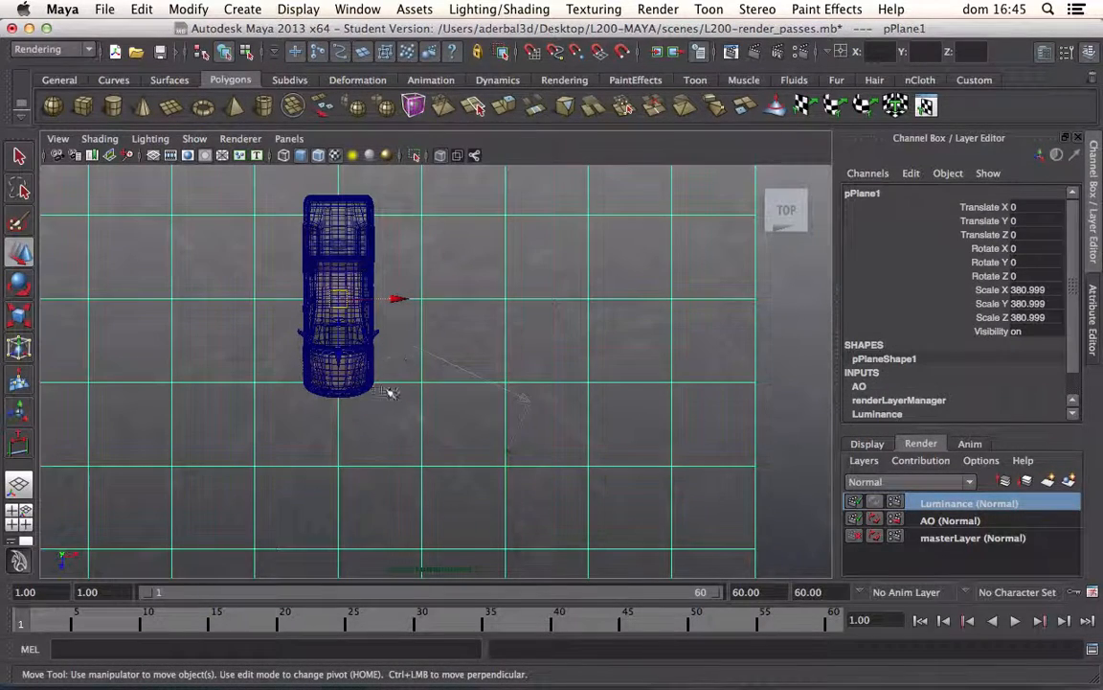
right_click_drag(320, 338, 362, 443, "alt")
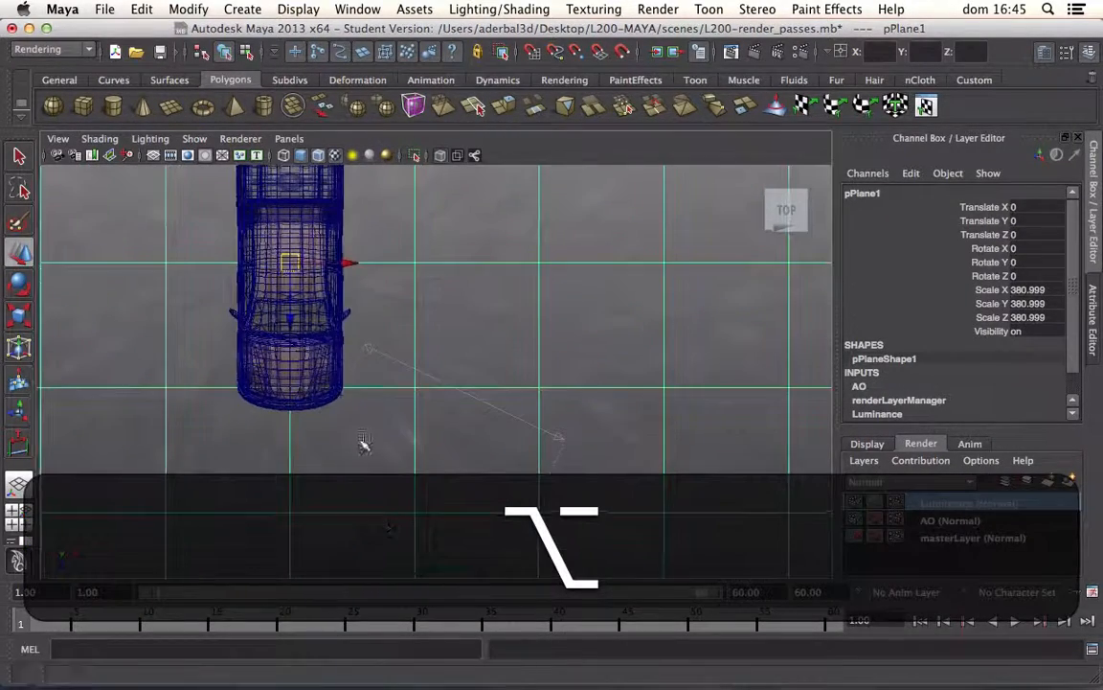
middle_click_drag(249, 298, 293, 322, "alt")
right_click_drag(293, 322, 379, 512, "alt")
middle_click_drag(331, 461, 389, 411, "alt")
right_click_drag(389, 414, 432, 571, "alt")
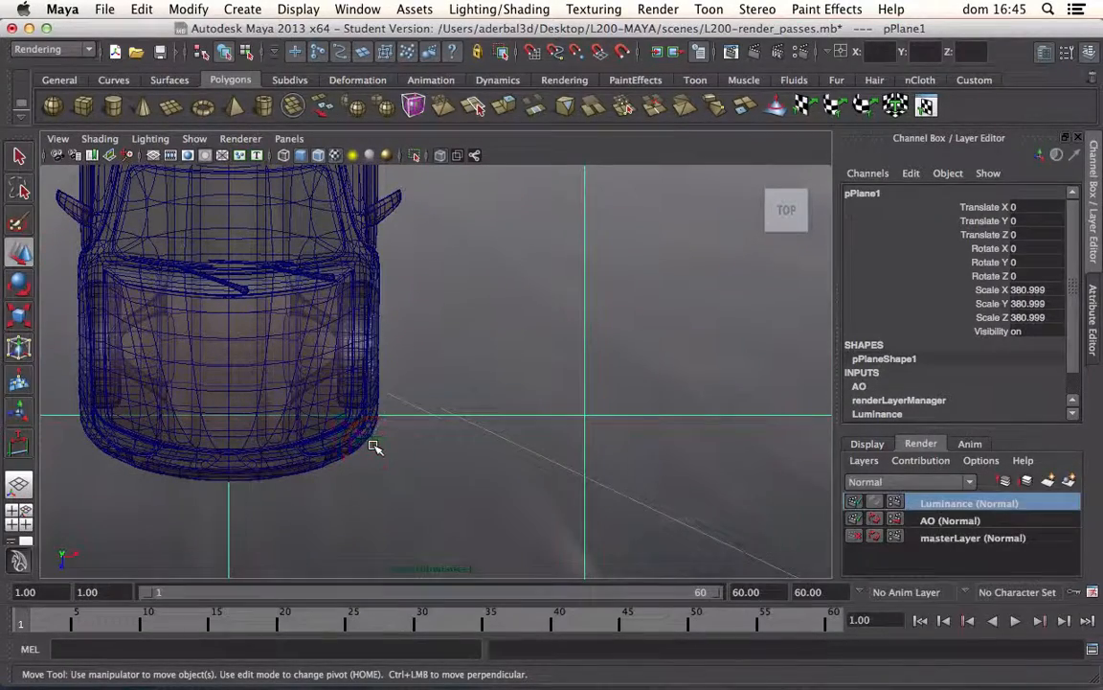
left_click(374, 440)
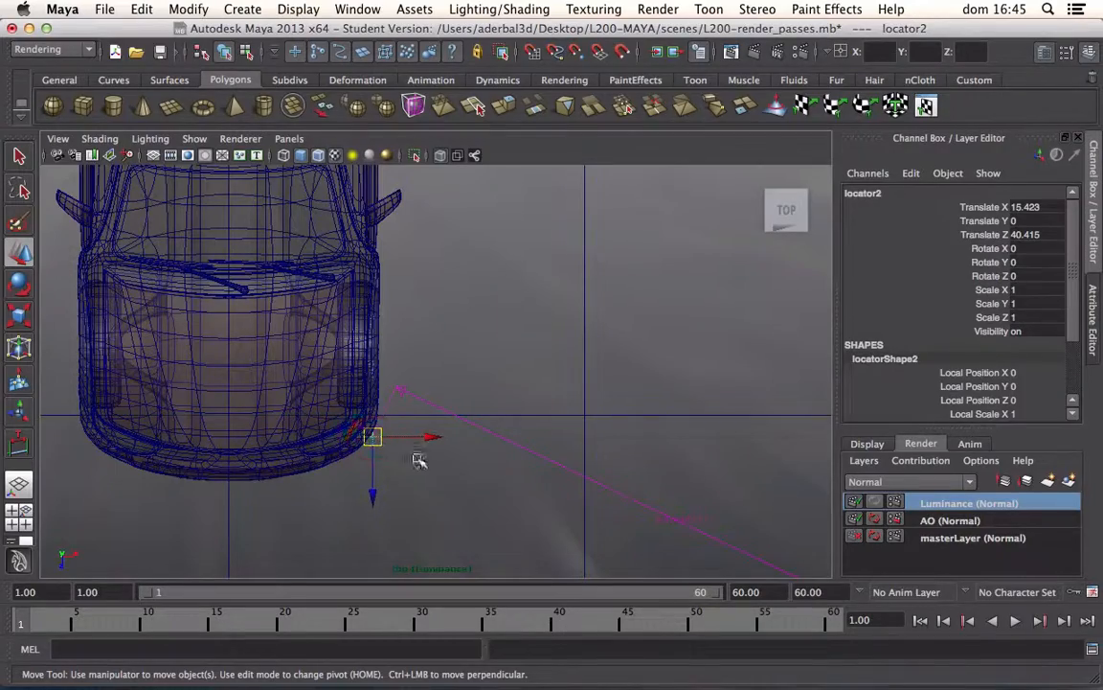
right_click_drag(409, 477, 372, 301, "alt")
middle_click_drag(379, 313, 394, 418, "alt")
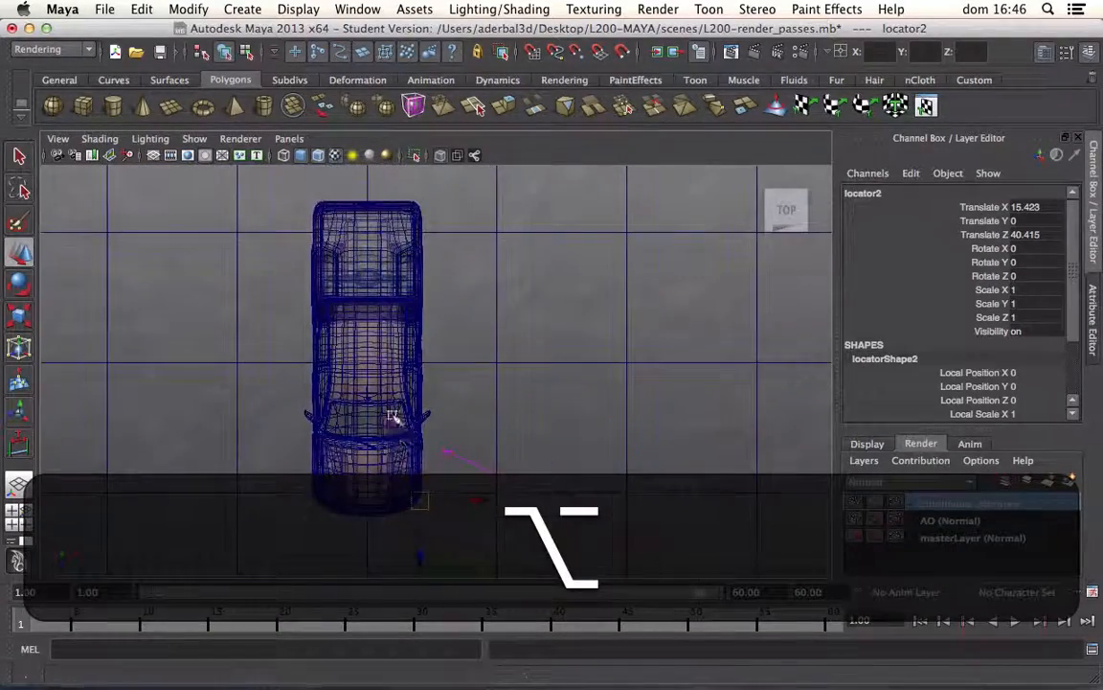
right_click_drag(394, 419, 383, 398, "alt")
left_click_drag(419, 491, 379, 242)
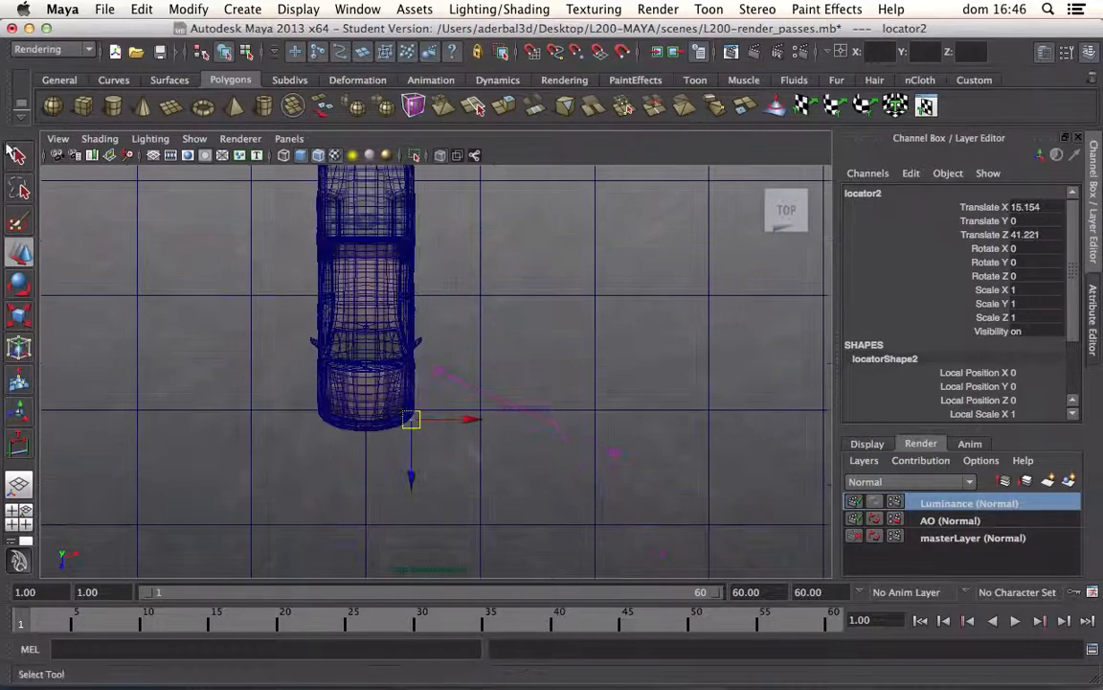
Step: Return to the single perspective layout and look through camera1
left_click(19, 156)
left_click(19, 484)
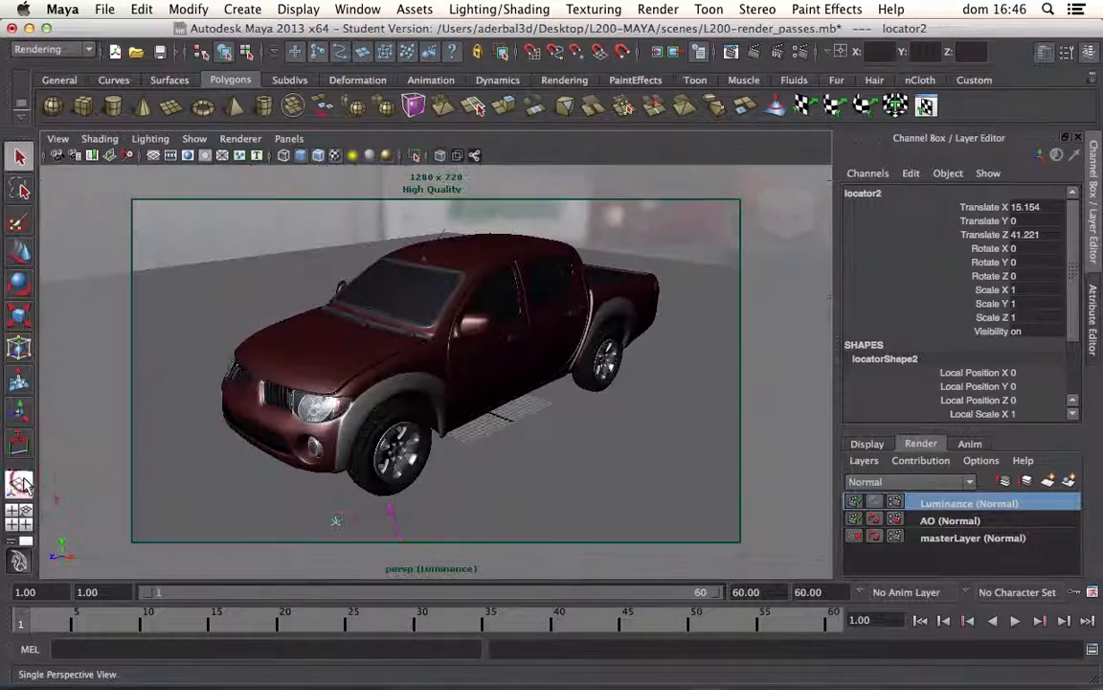
left_click(290, 140)
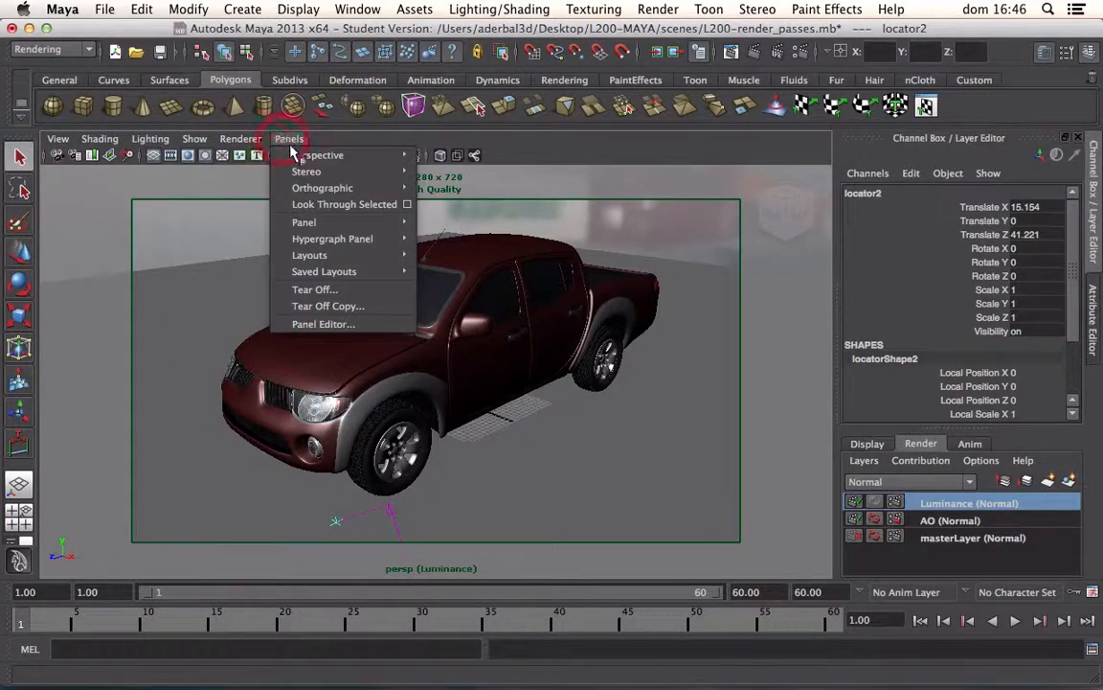
mouse_move(364, 153)
left_click(431, 155)
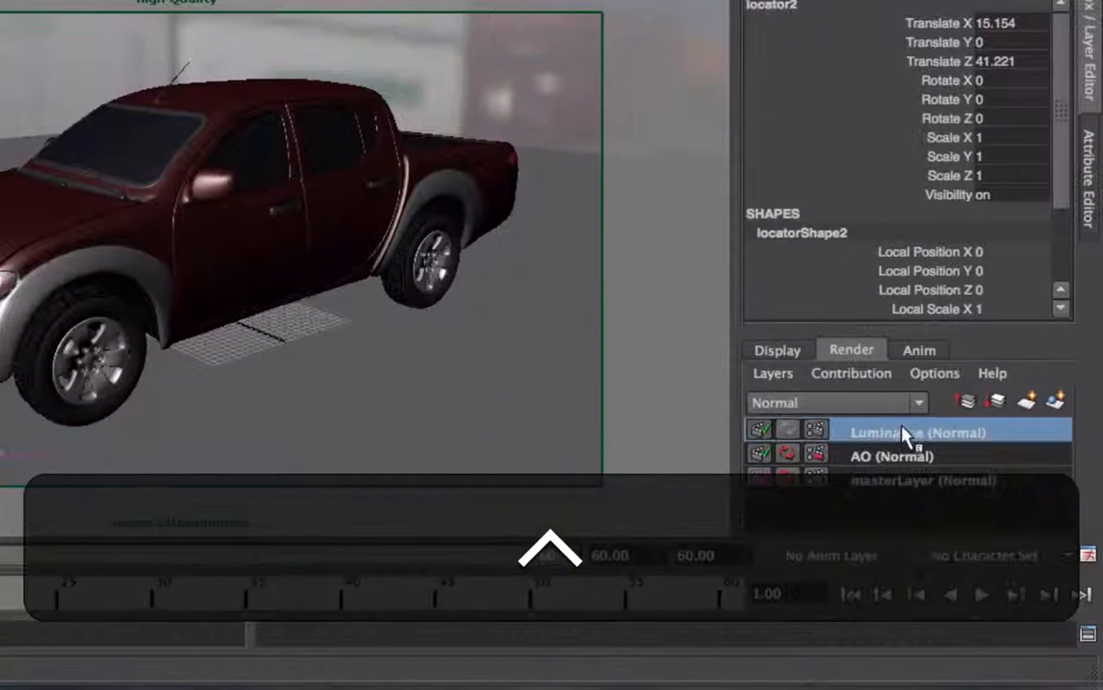
Step: Open the Luminance render layer's attributes, return to the channel and layer editor, and make the master layer active
right_click(898, 433)
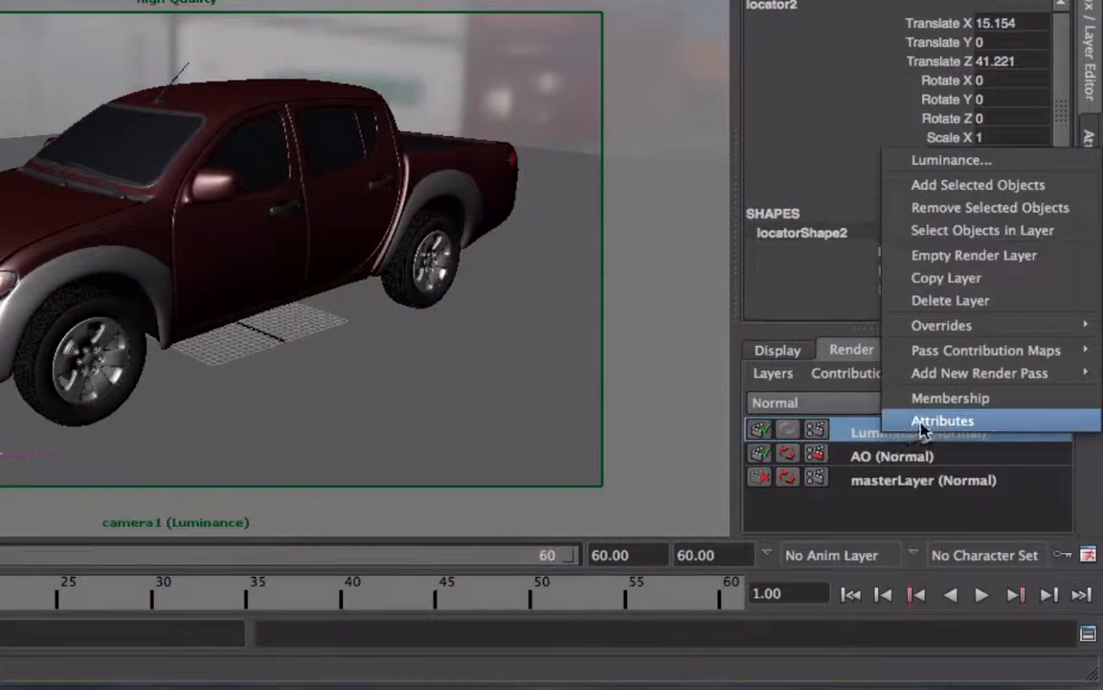
left_click(917, 421)
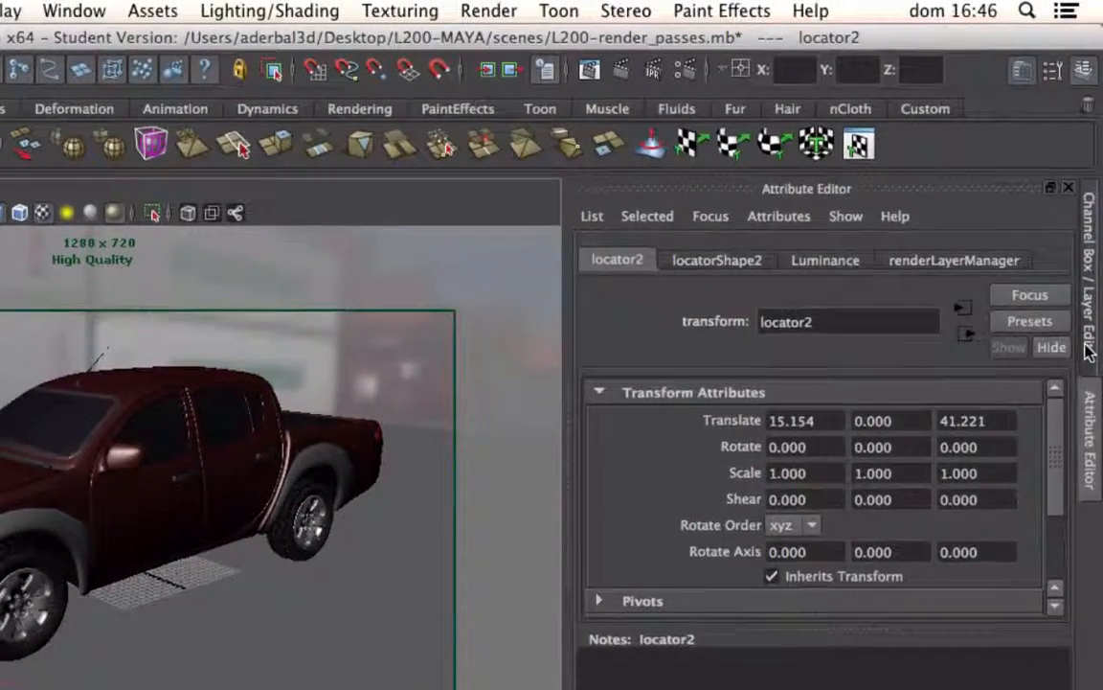
left_click(1087, 347)
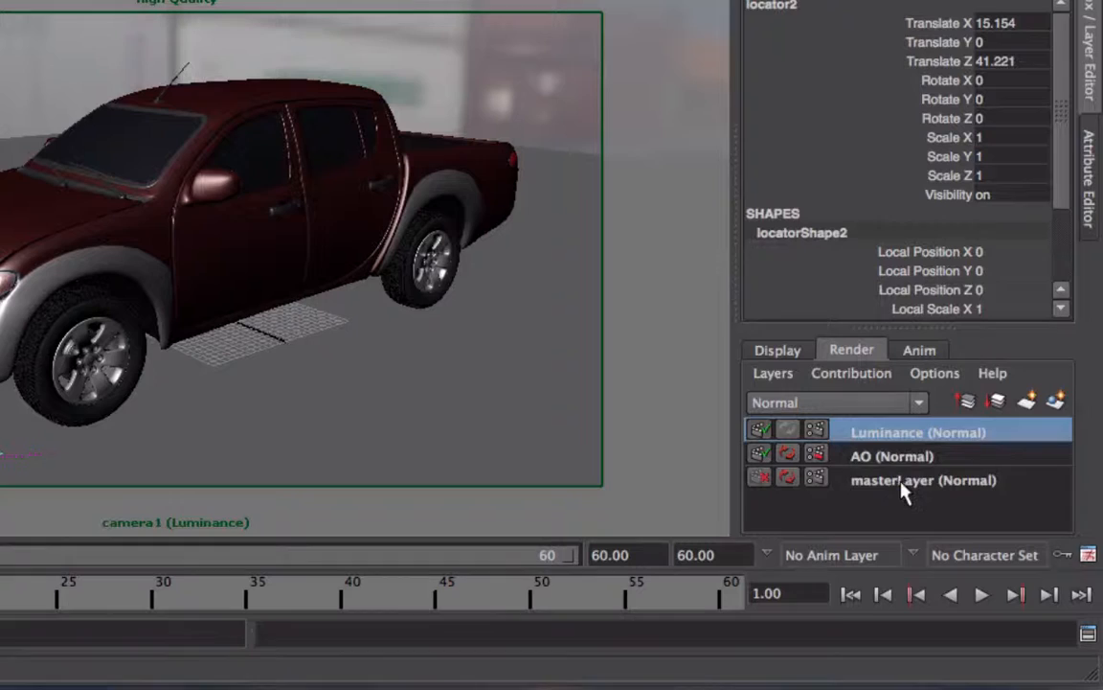
left_click(900, 481)
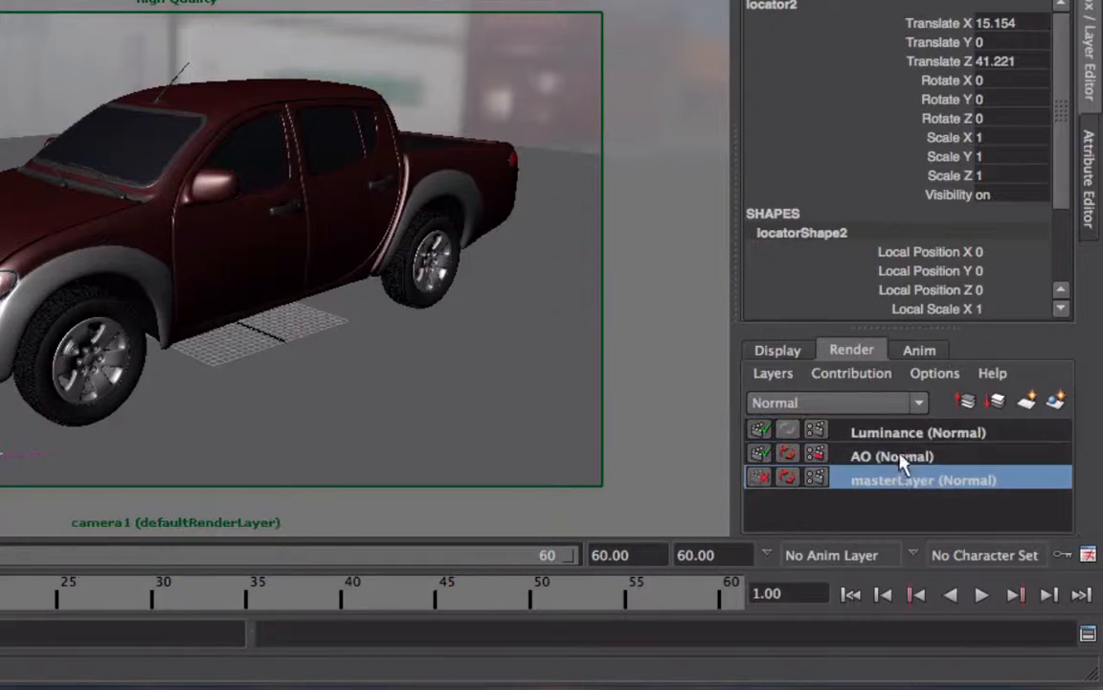
Step: Apply the Luminance Depth preset to the Luminance render layer
left_click(899, 432)
right_click(900, 434)
left_click(920, 418)
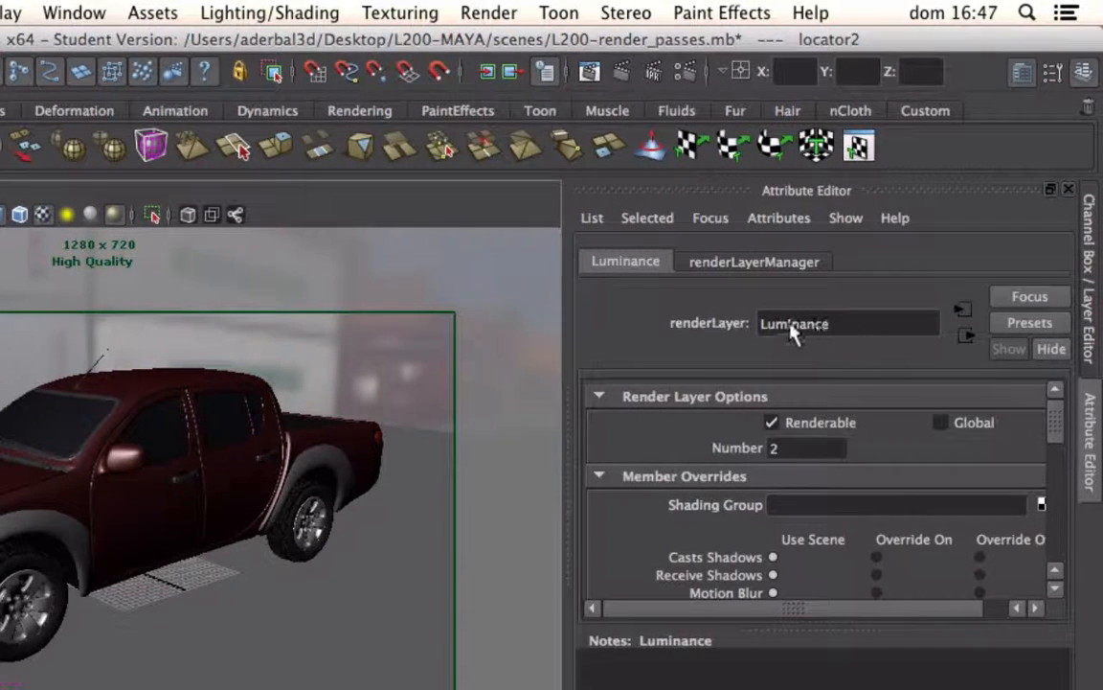
left_click(1024, 324)
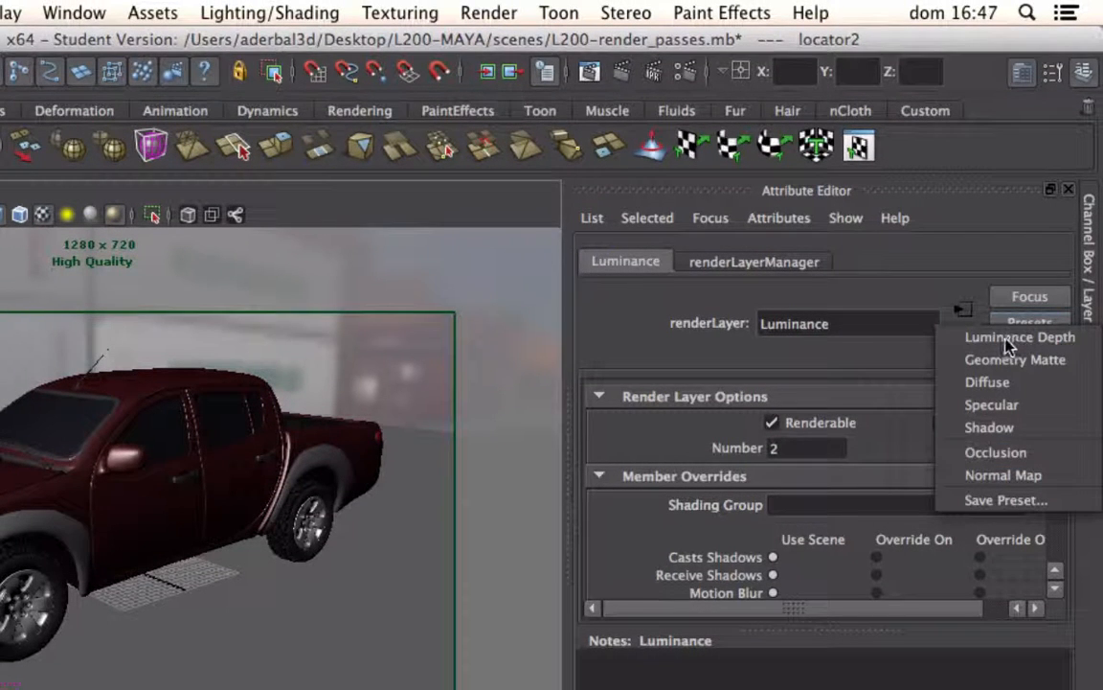
left_click(1007, 345)
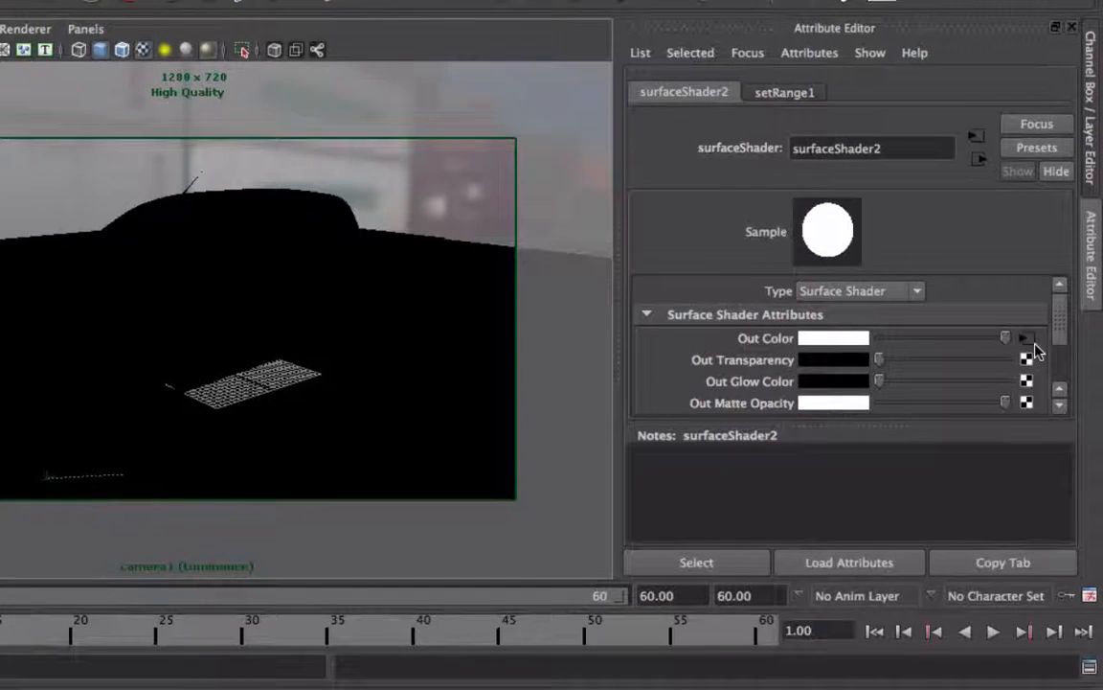
Step: In the Set Range node feeding the surface shader's Out Color, break the first Old Min connection and set its value to 70
left_click(1029, 341)
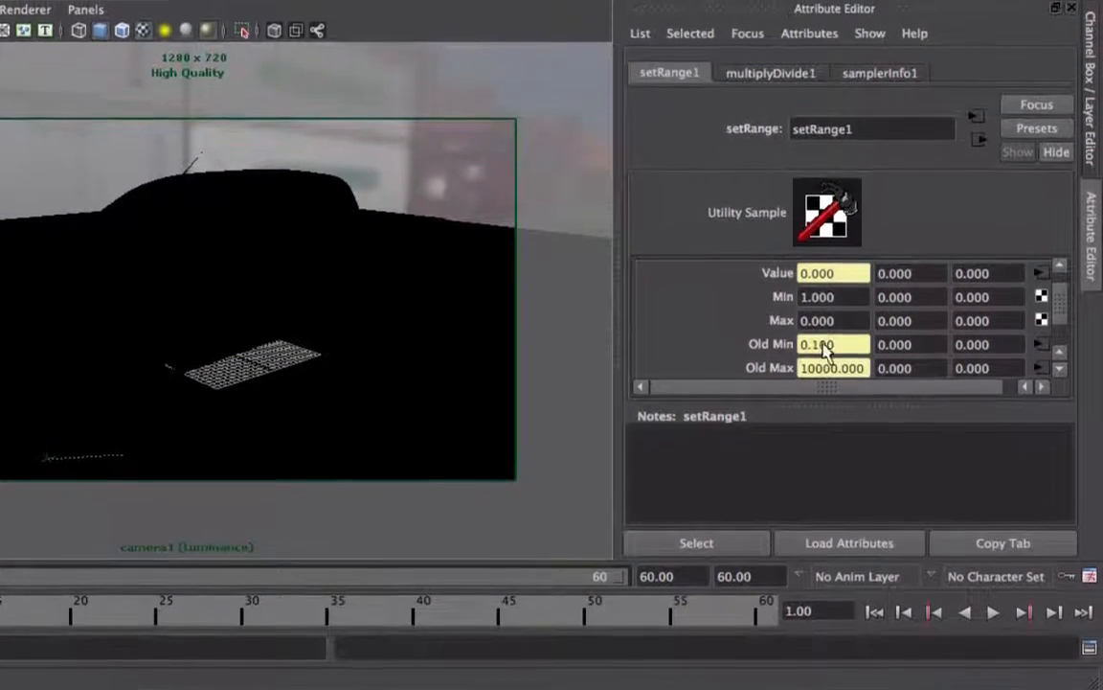
right_click(841, 352)
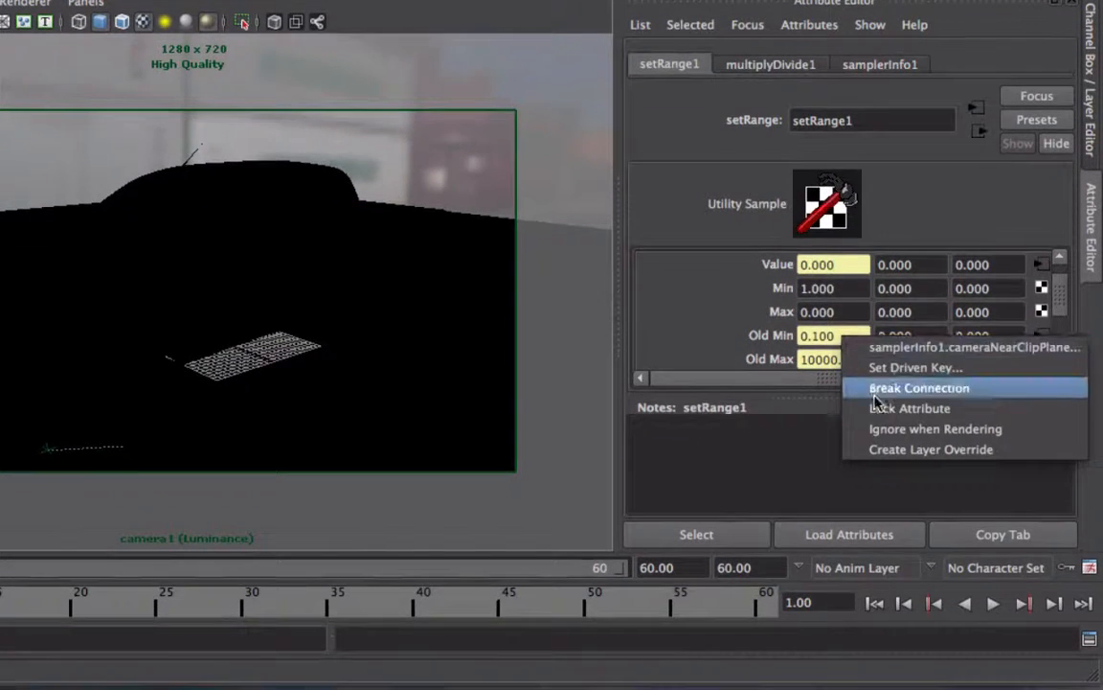
left_click(895, 390)
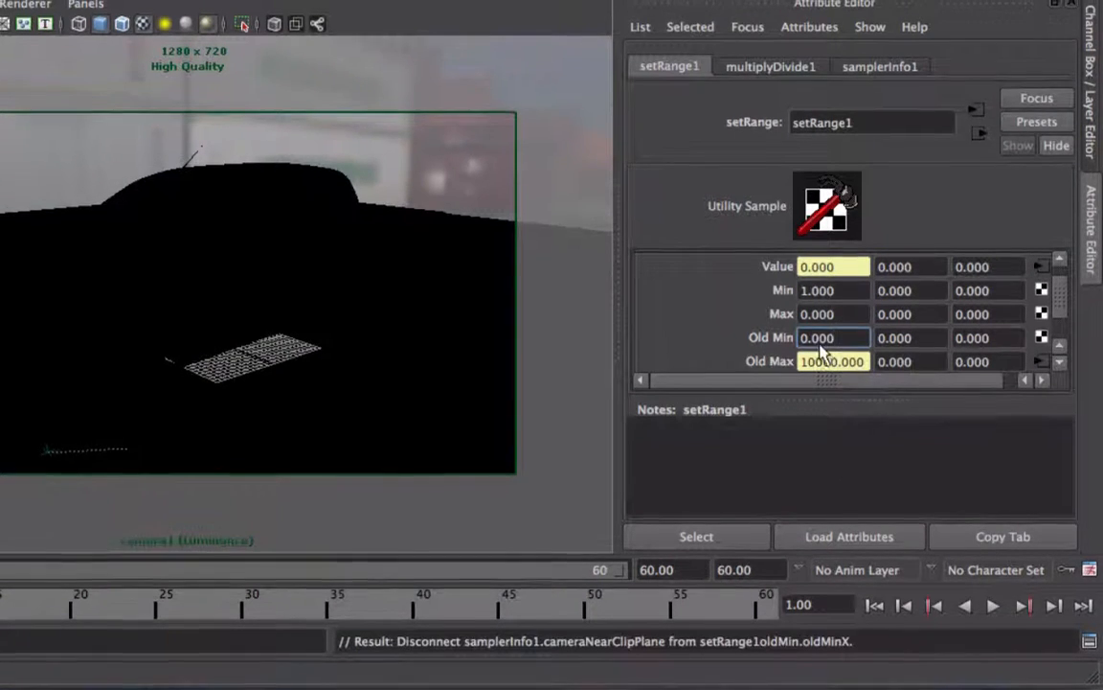
left_click_drag(838, 339, 806, 341)
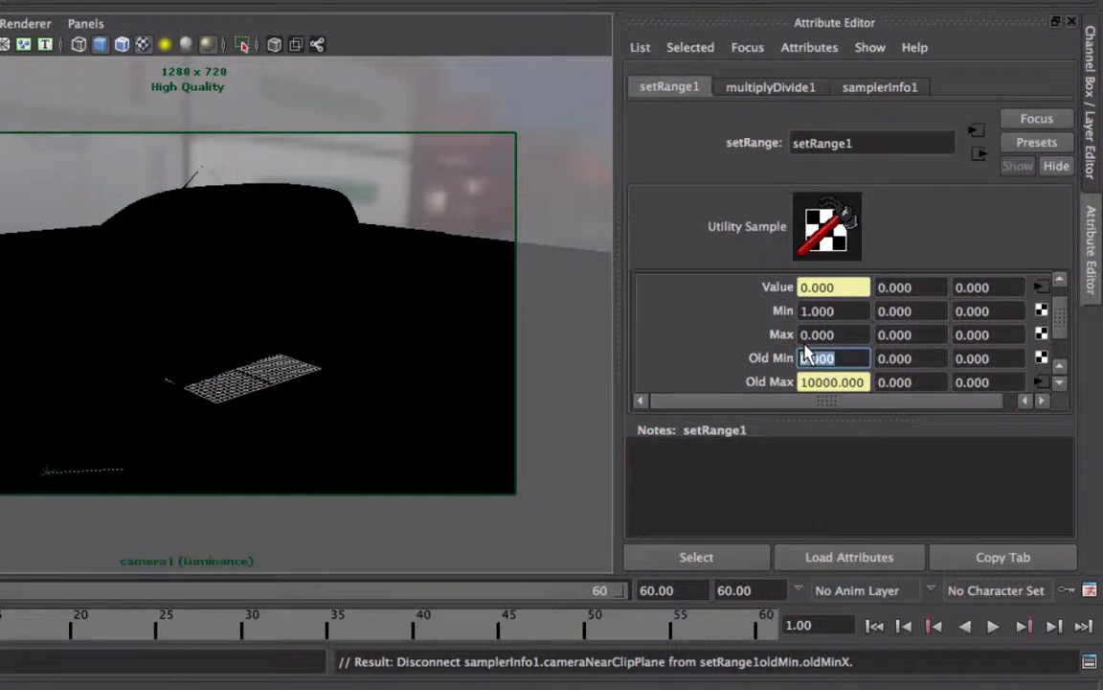
type("70")
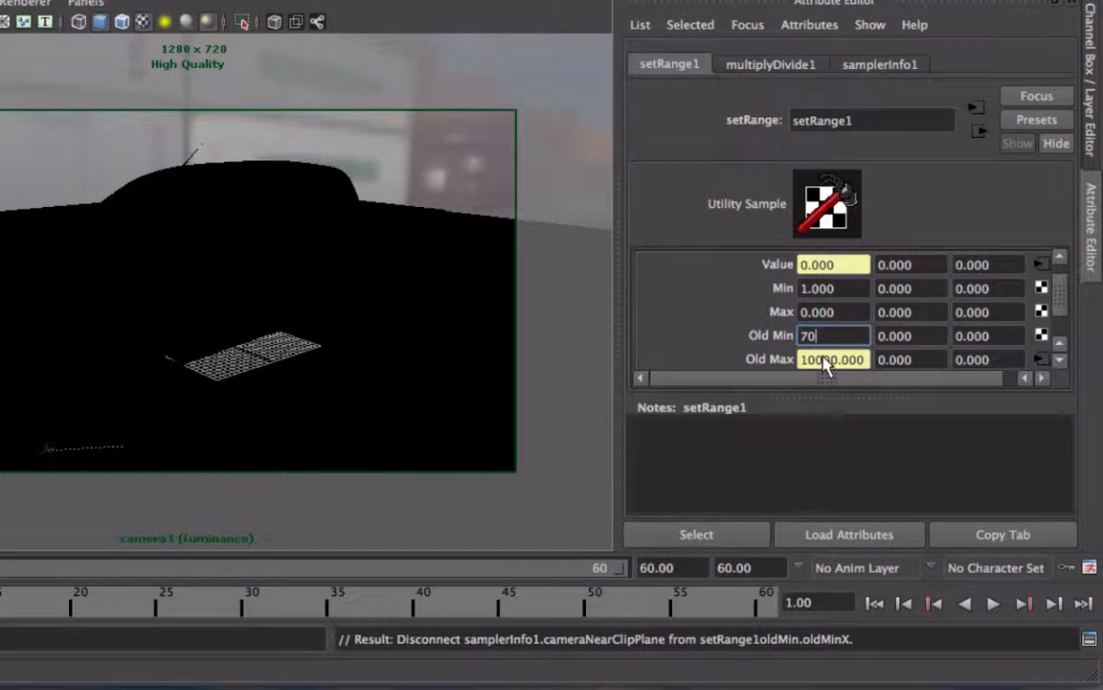
key("Return")
Step: Break the connection on the Set Range node's first Old Max value and set it to 130
right_click(826, 367)
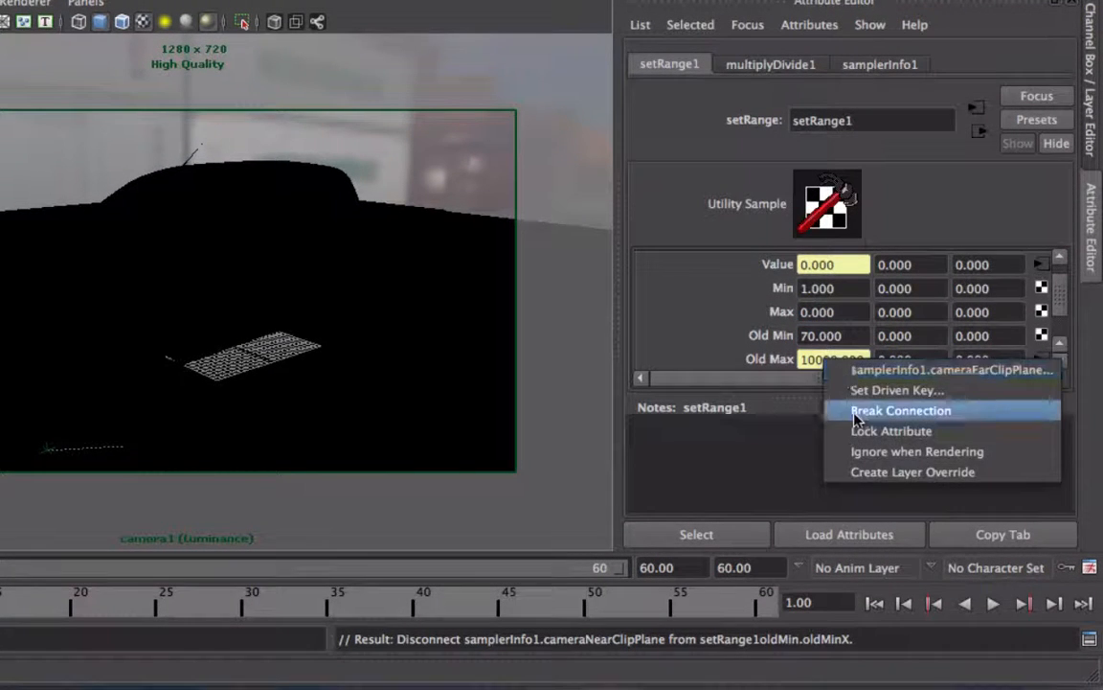
left_click(843, 409)
left_click_drag(847, 372, 777, 367)
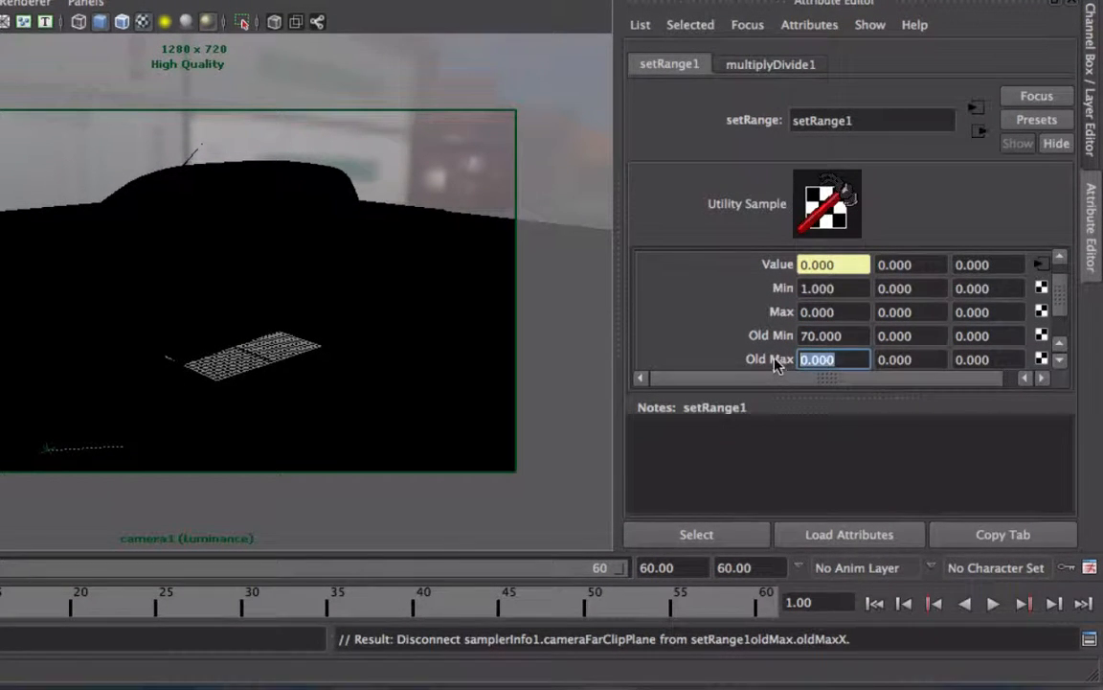
type("130")
left_click(847, 335)
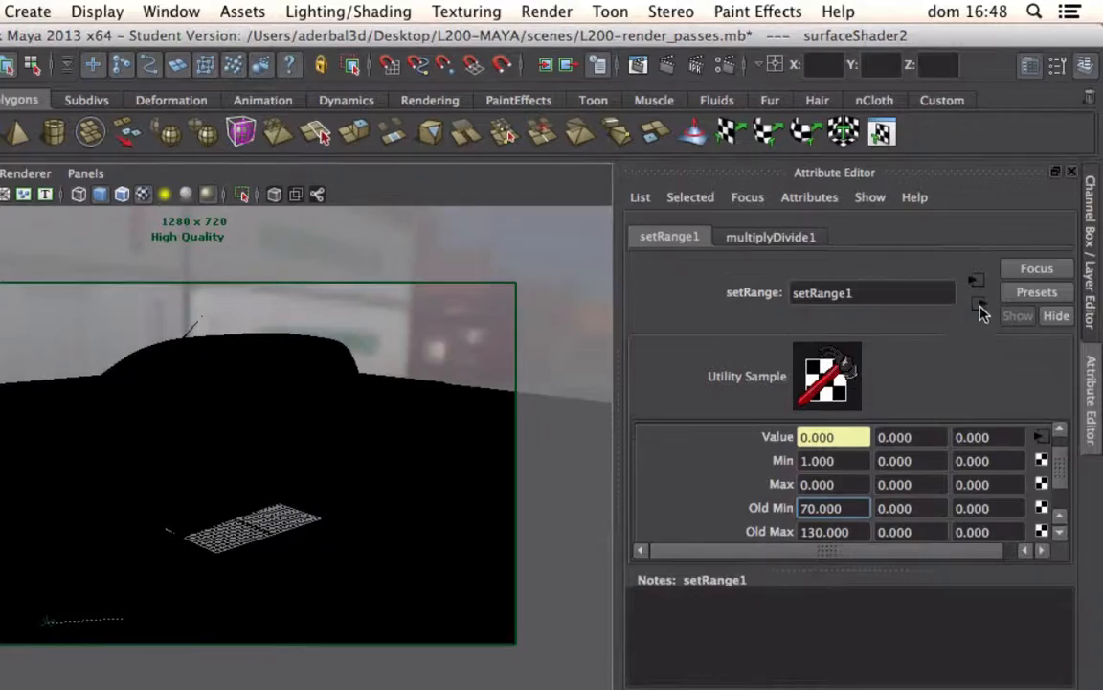
Step: Turn off high-quality display in the camera1 view and return to the channel and layer editor
left_click(979, 305)
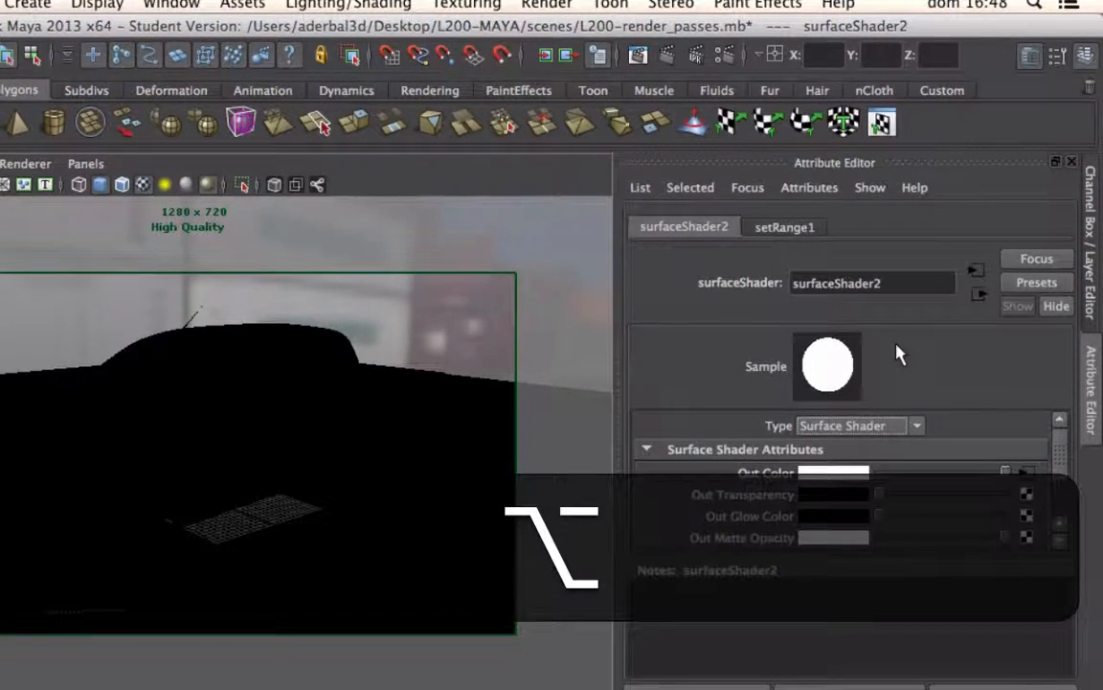
scroll(897, 345, "down", 5, "ctrl")
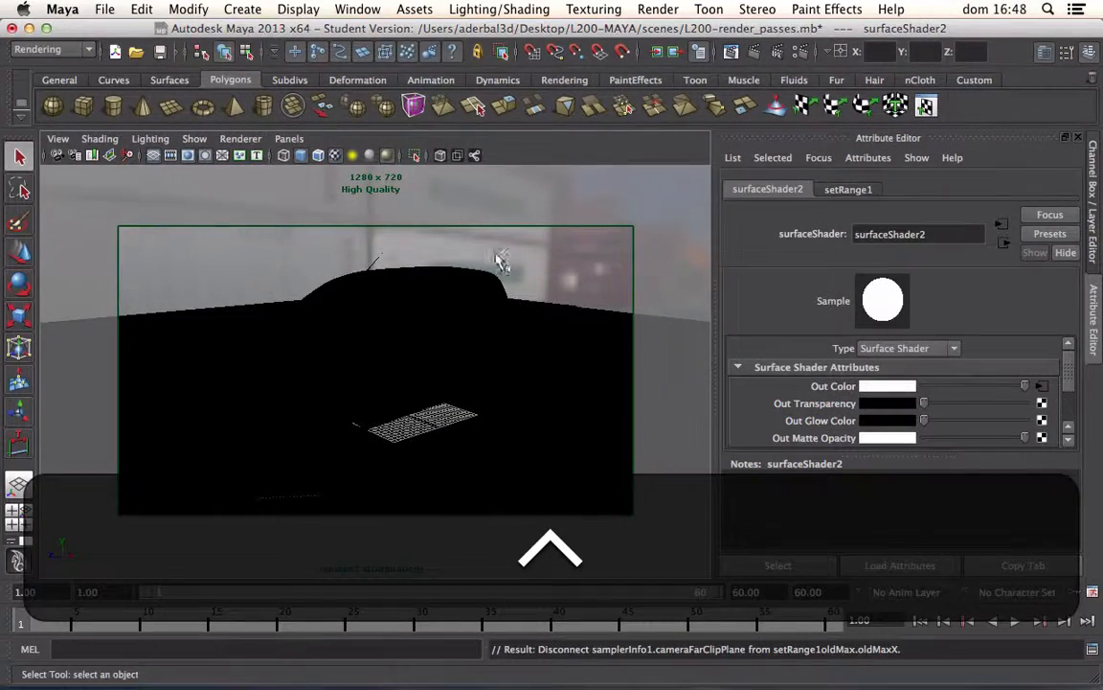
left_click(387, 156)
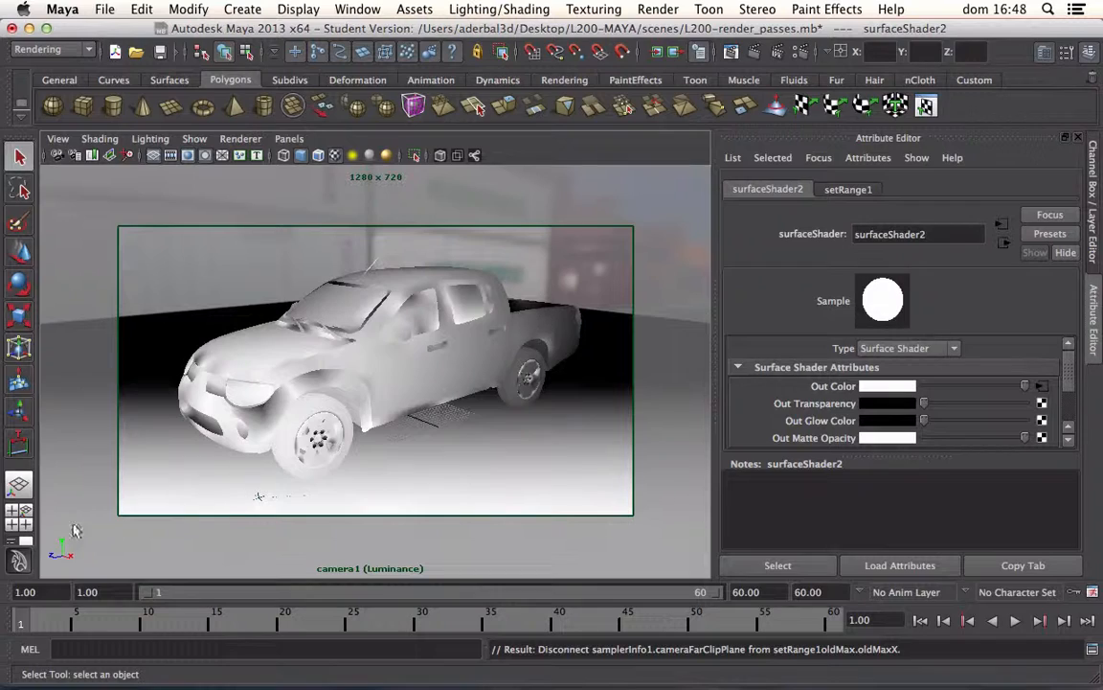
mouse_move(48, 620)
left_mouse_down()
mouse_move(855, 624)
mouse_move(19, 628)
mouse_move(784, 663)
mouse_move(7, 607)
left_mouse_up()
key("ctrl+a")
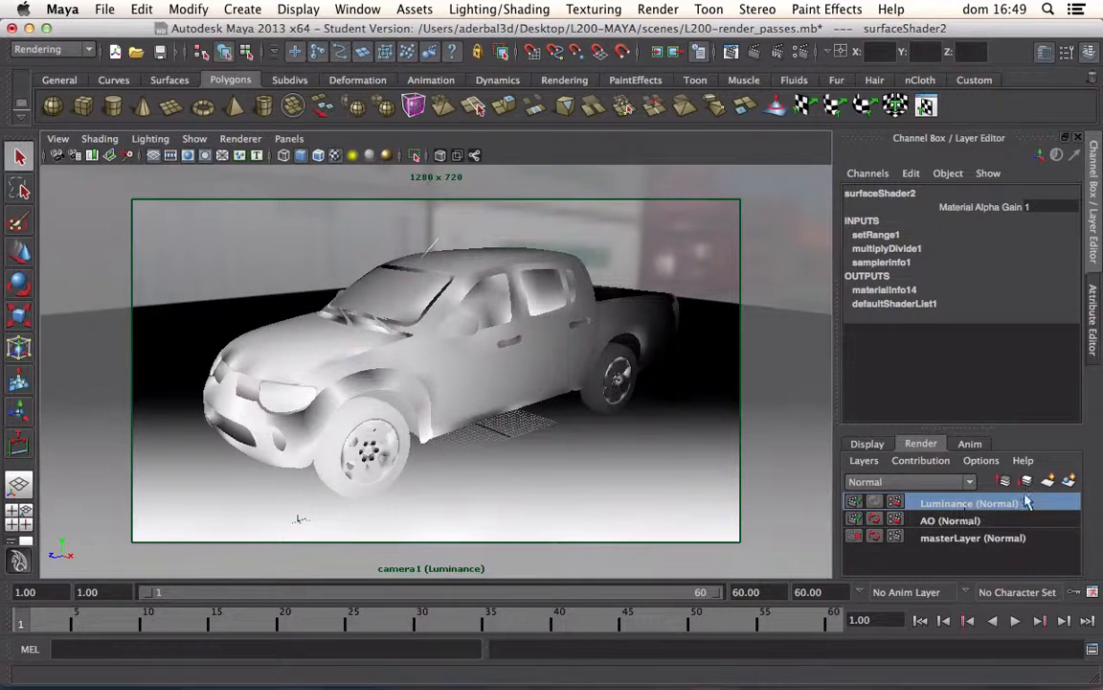
Step: Make the master layer active, select all objects in it, and create a new render layer from them
double_click(941, 538)
left_click(914, 540)
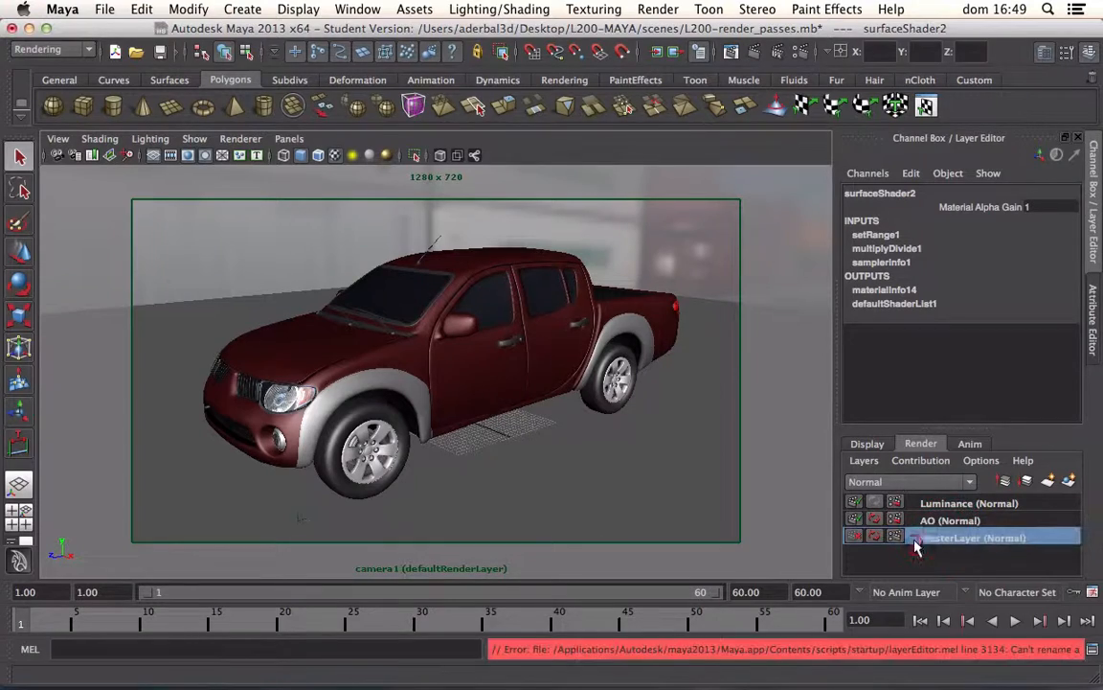
right_click(920, 538)
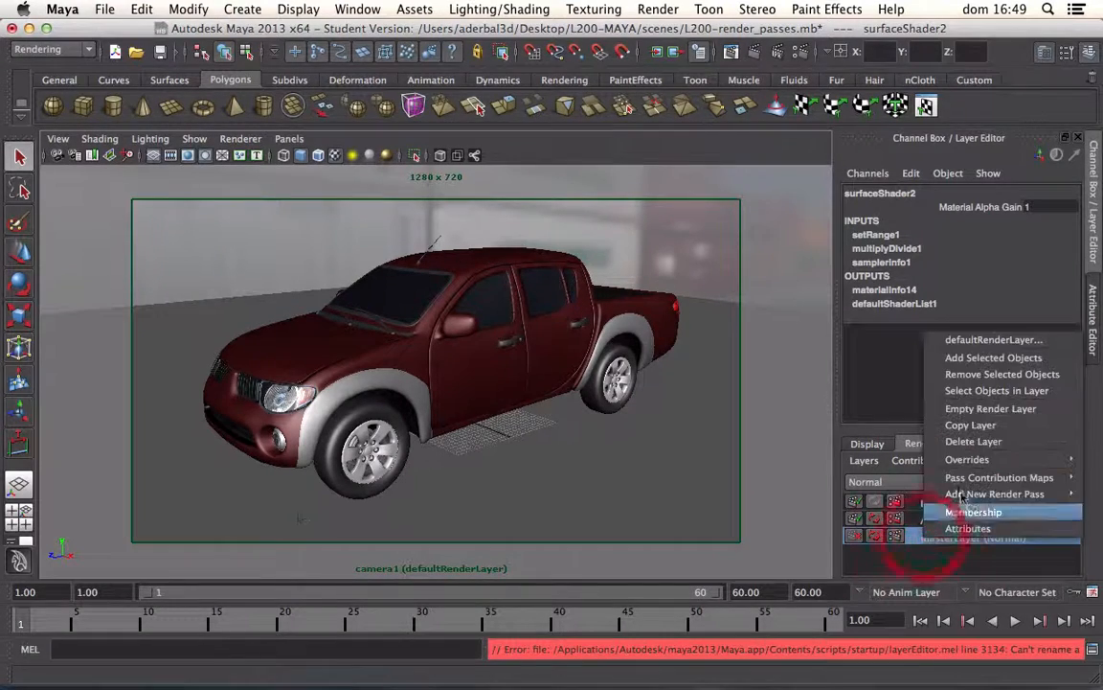
left_click(970, 391)
left_click(1067, 479)
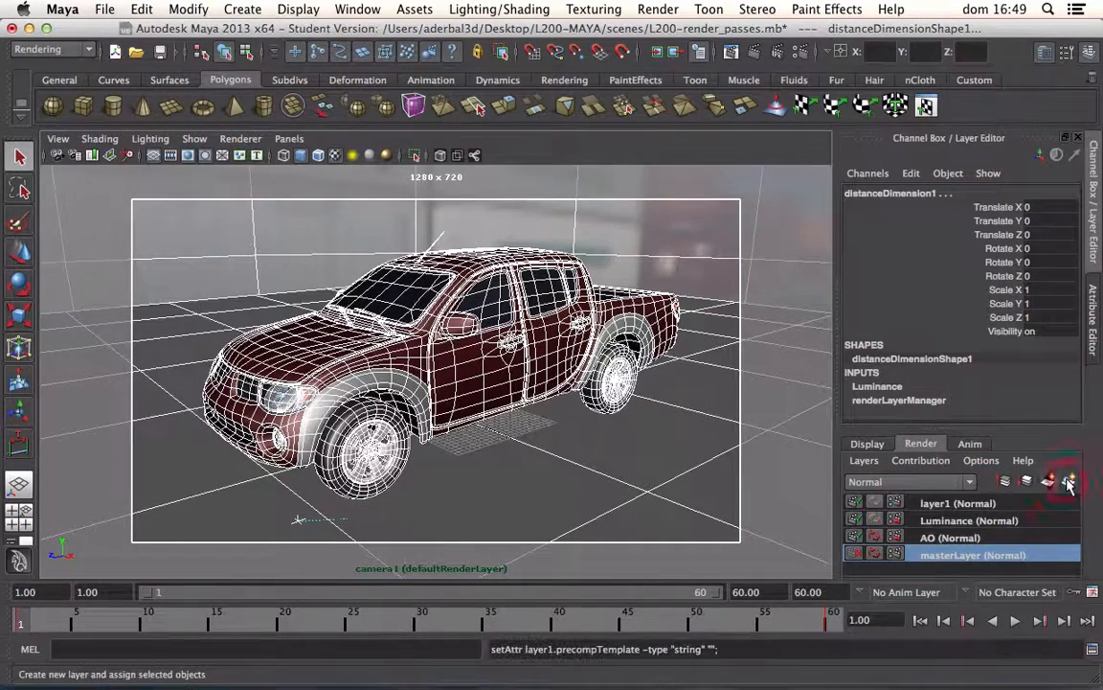
Step: Rename the new render layer as MR and make it active
double_click(953, 504)
type("M")
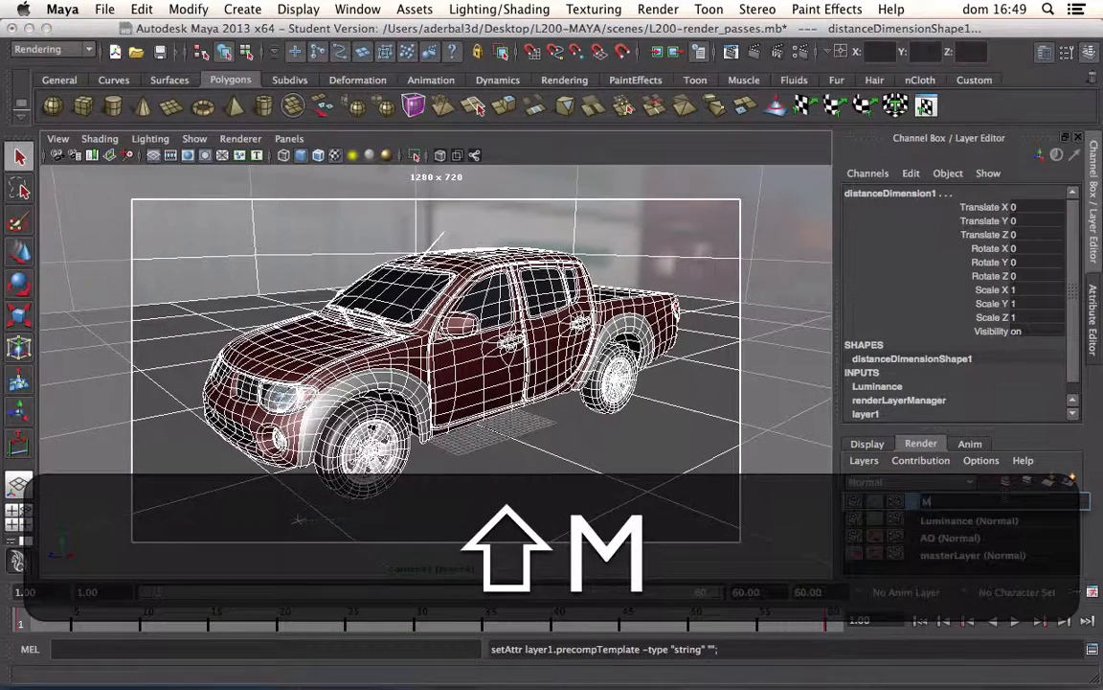
type("R")
key("Return")
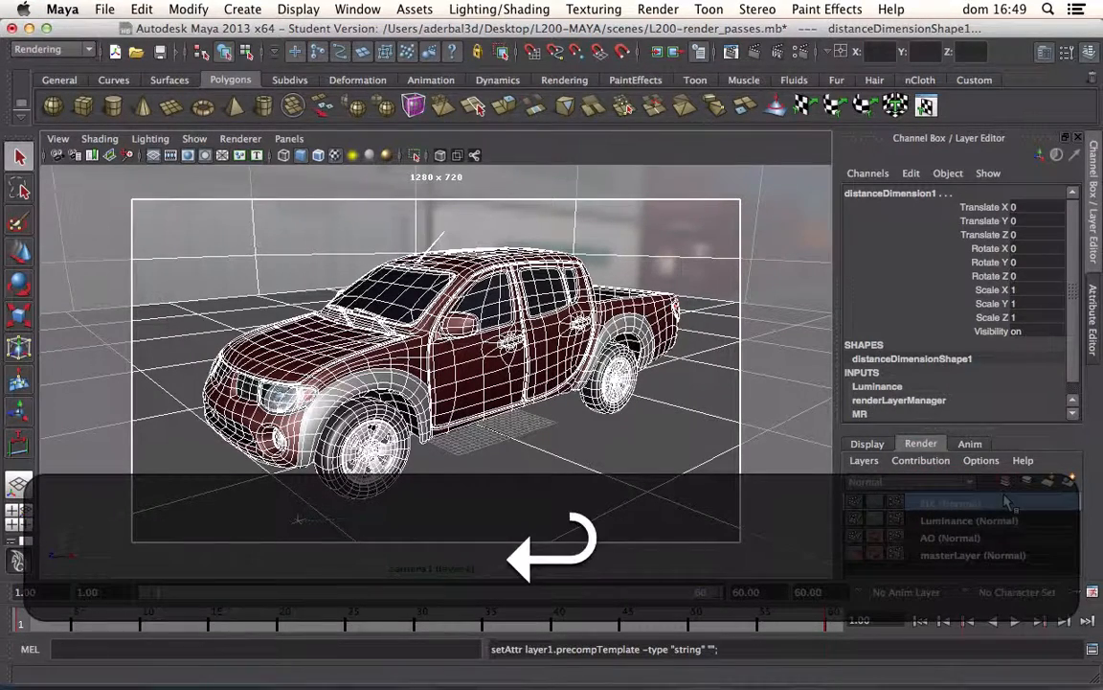
Step: Start creating render passes in the MR layer's render settings and pick Diffuse Without Shadows
left_click(897, 505)
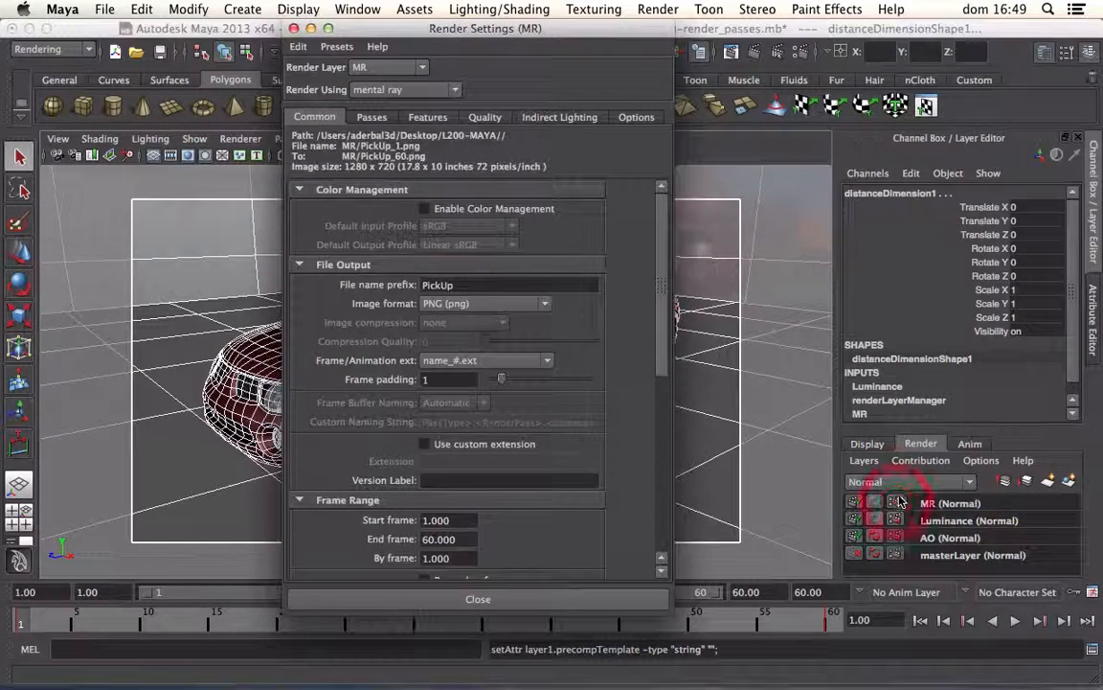
left_click(370, 117)
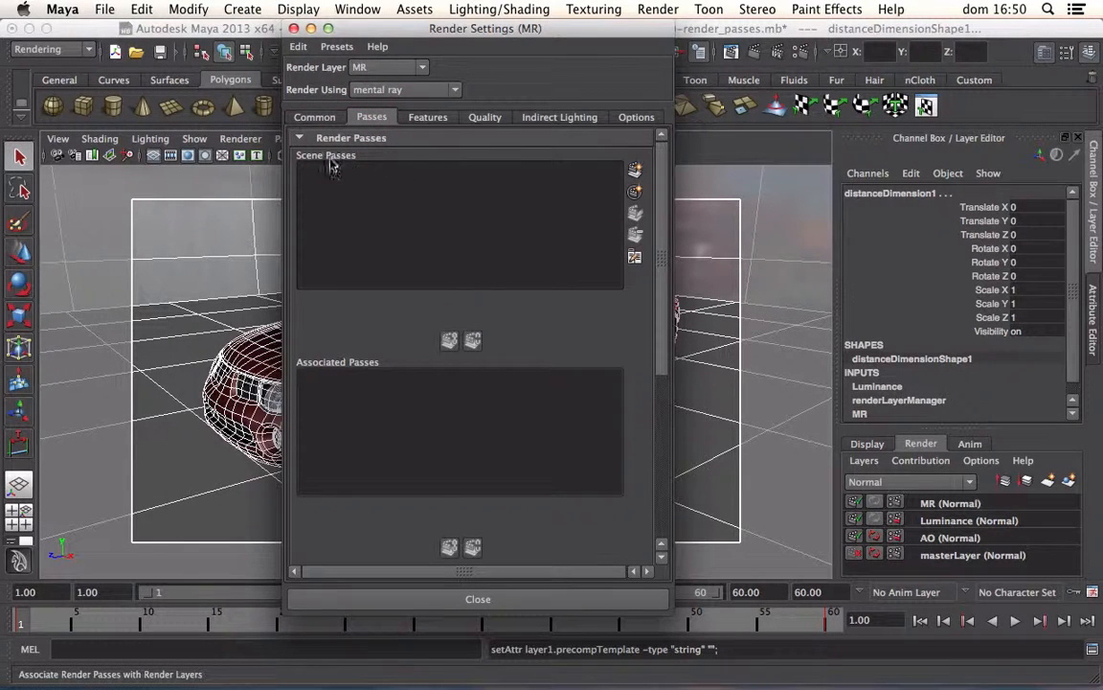
left_click(634, 170)
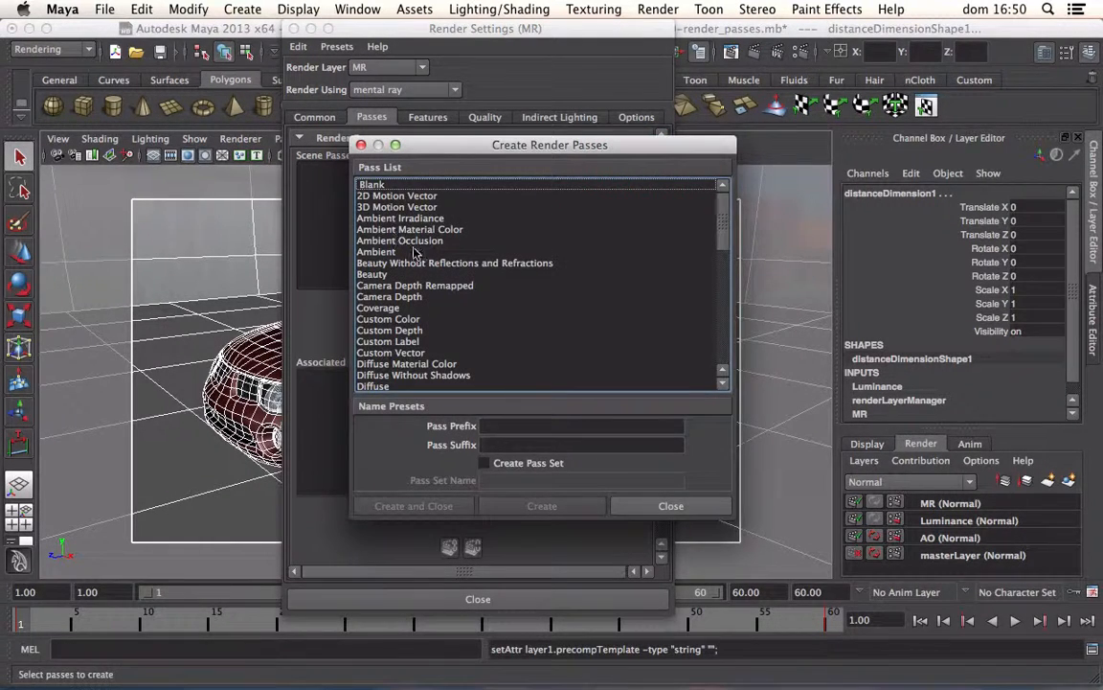
left_click_drag(724, 220, 702, 204)
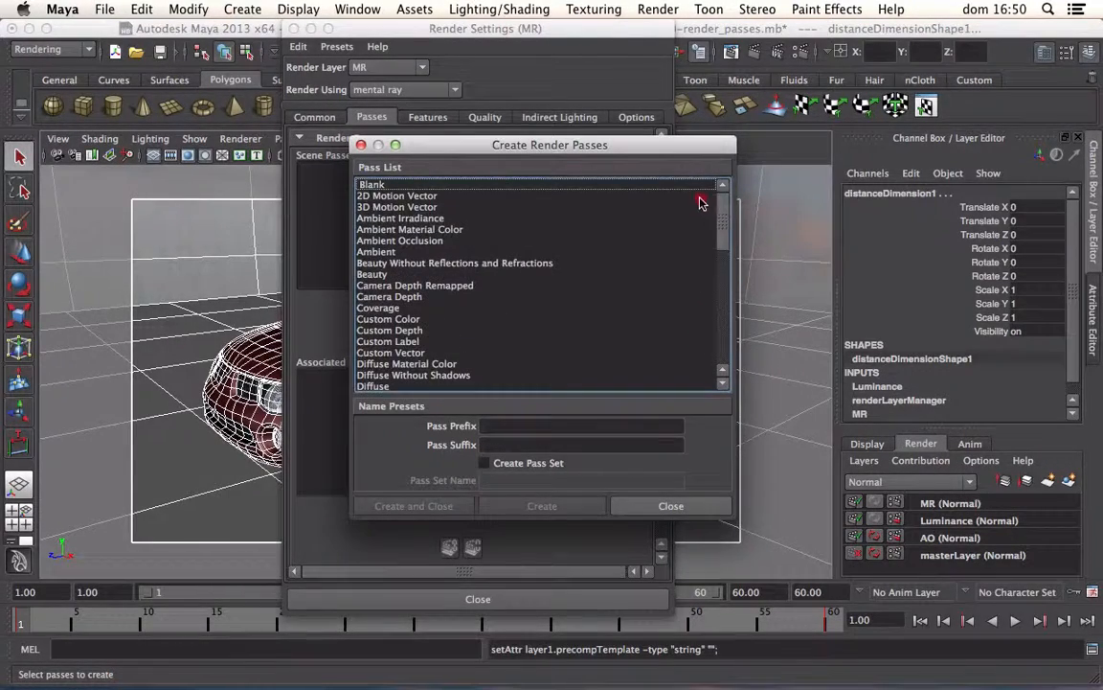
left_click(404, 375)
Step: Add Reflection and Specular Without Shadows to the selection of passes to create
scroll(498, 350, "down", 10)
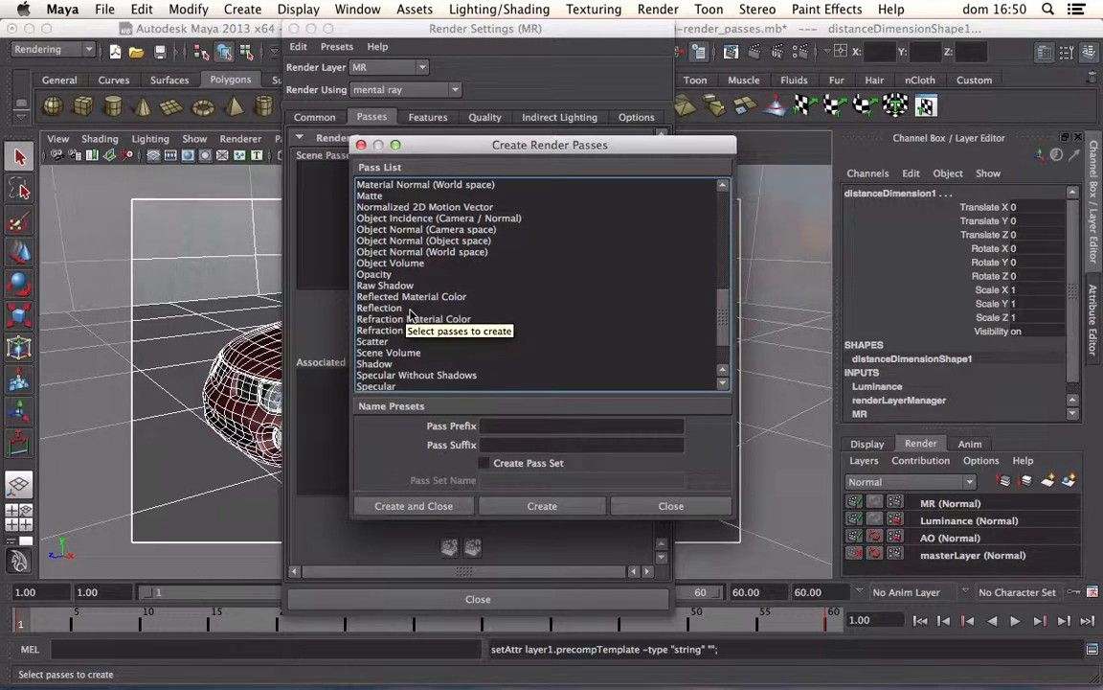
key("super")
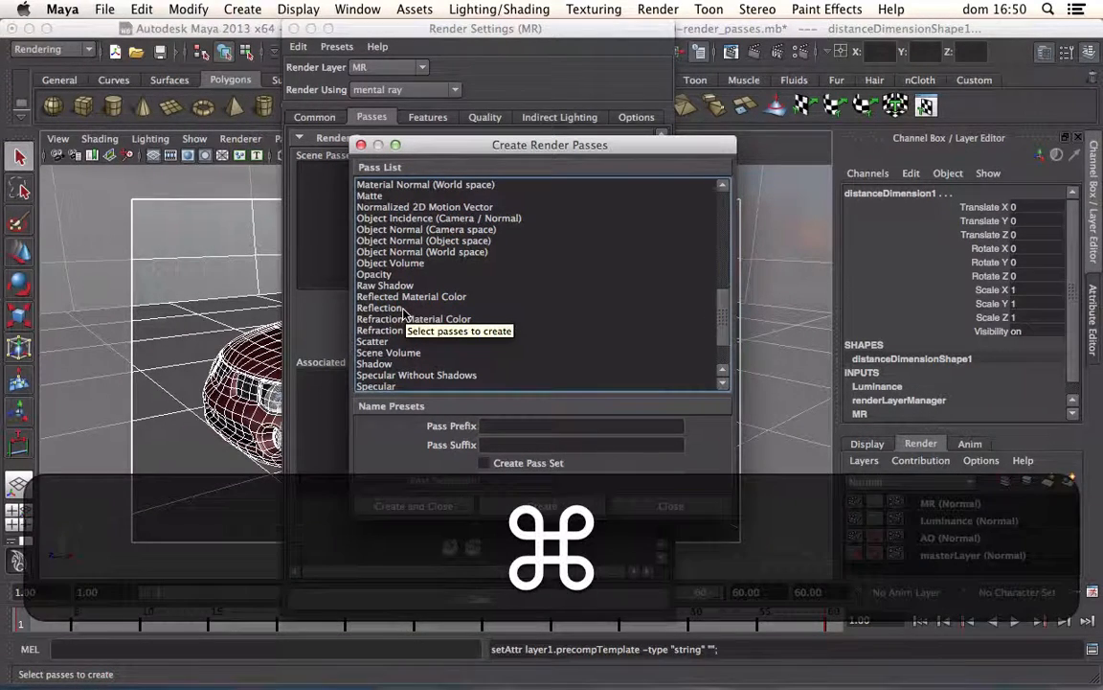
left_click(403, 308, "super")
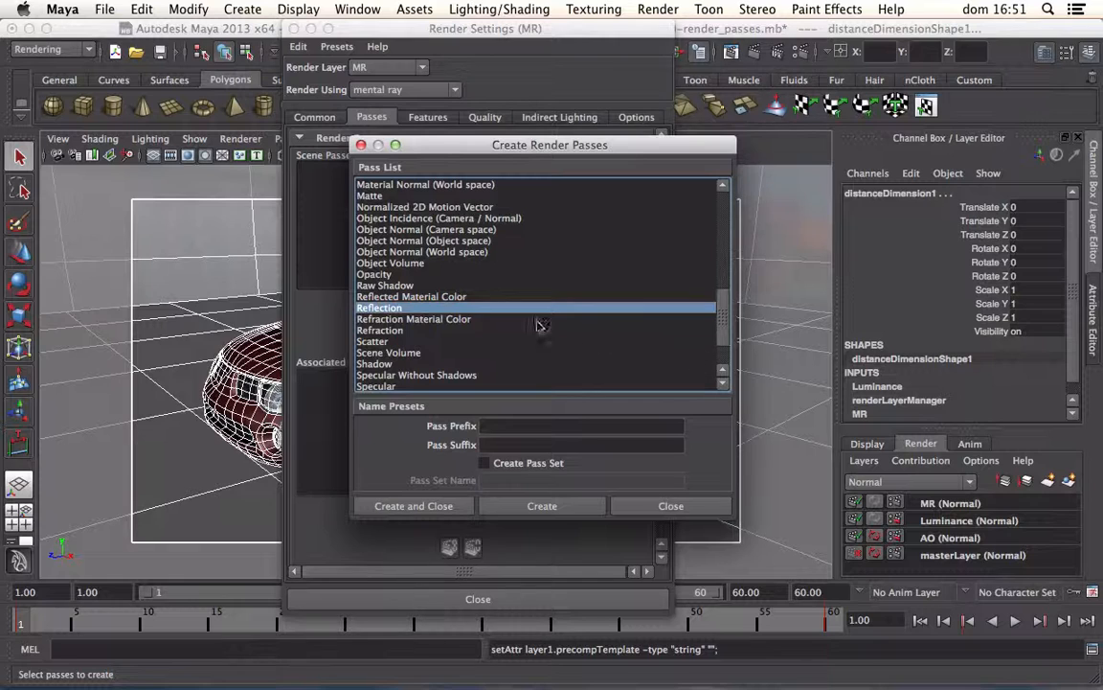
left_click(722, 382)
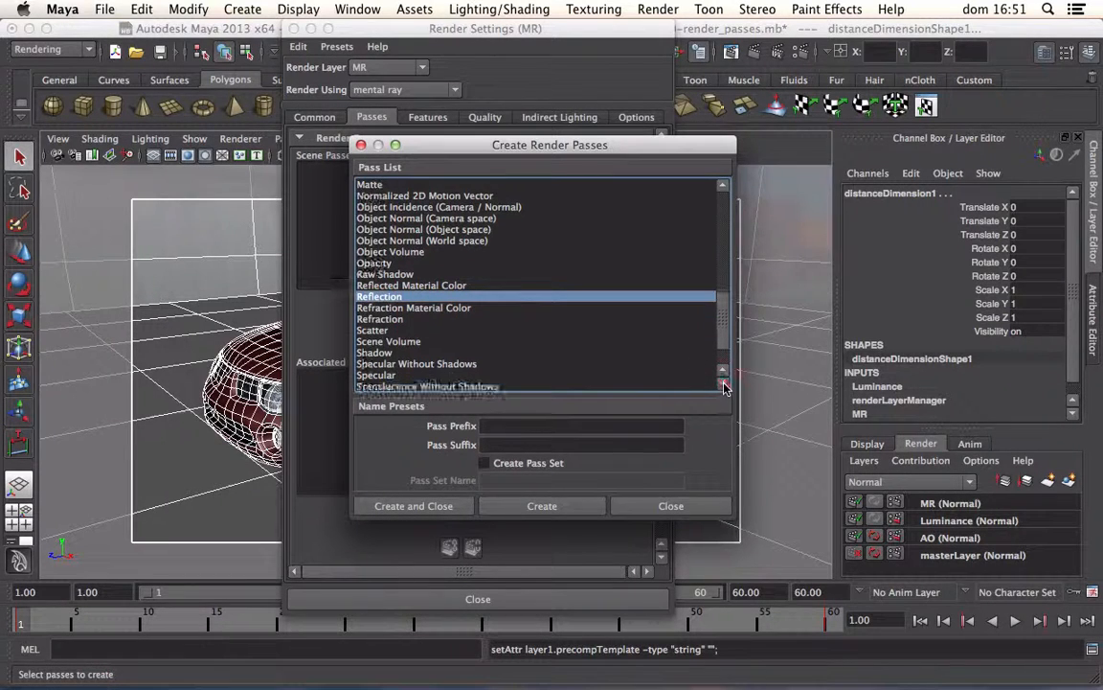
left_click(723, 382)
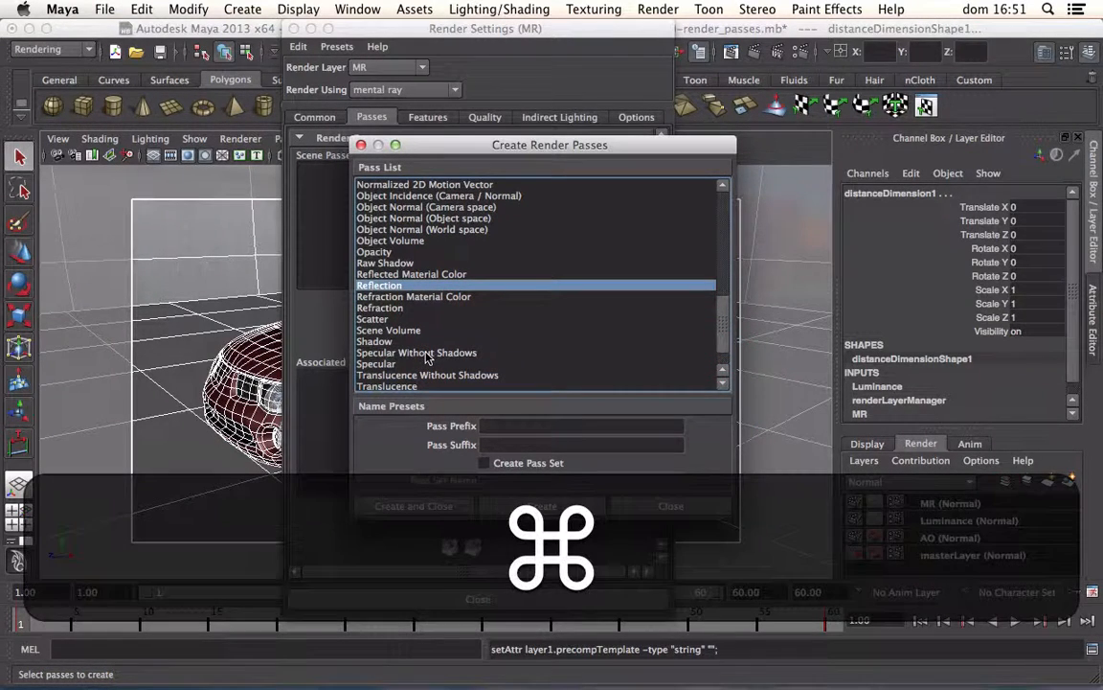
left_click(431, 353, "super")
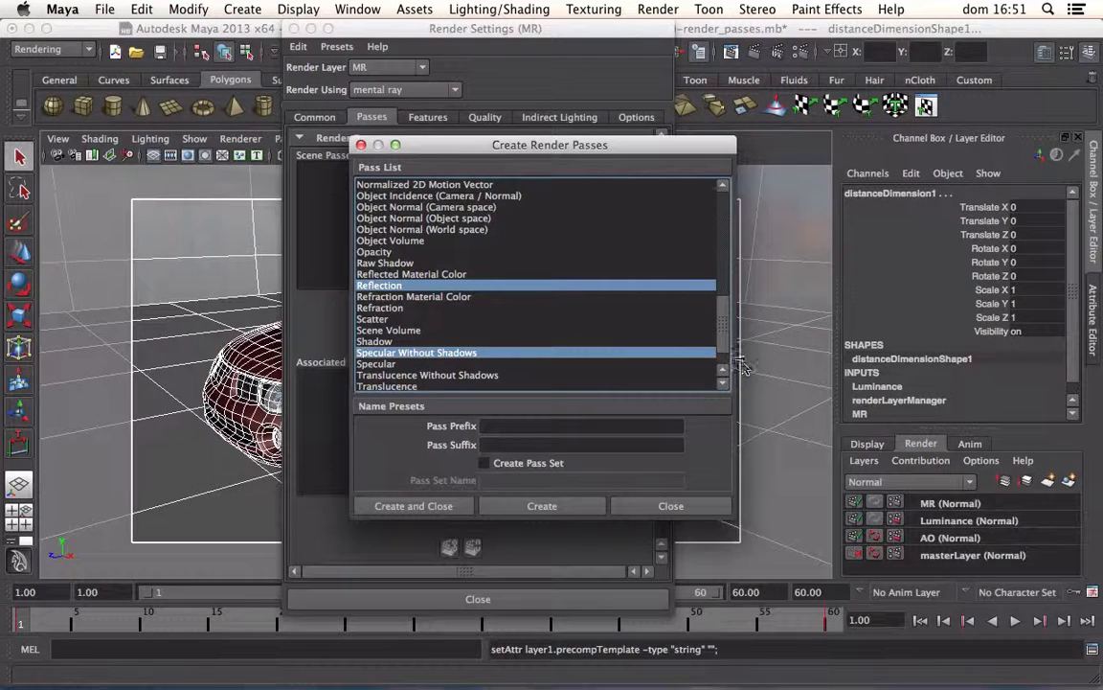
left_click(723, 334)
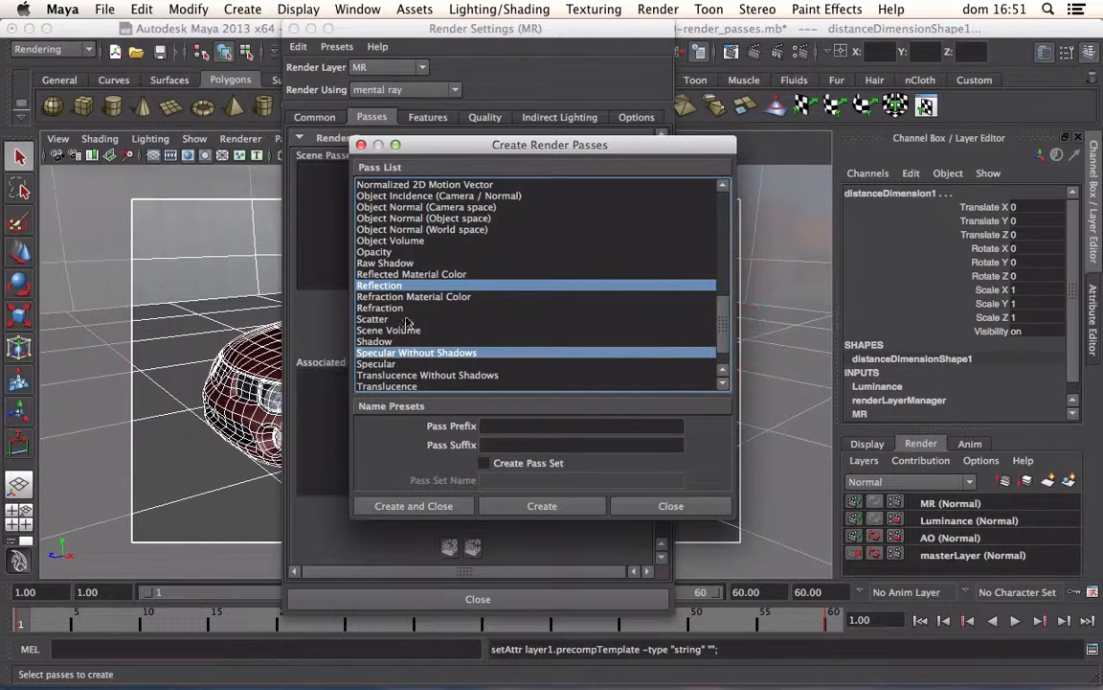
Step: Review the pass selection, create the diffuse, reflection and specular passes, and associate them with the MR layer
left_click_drag(723, 318, 746, 254)
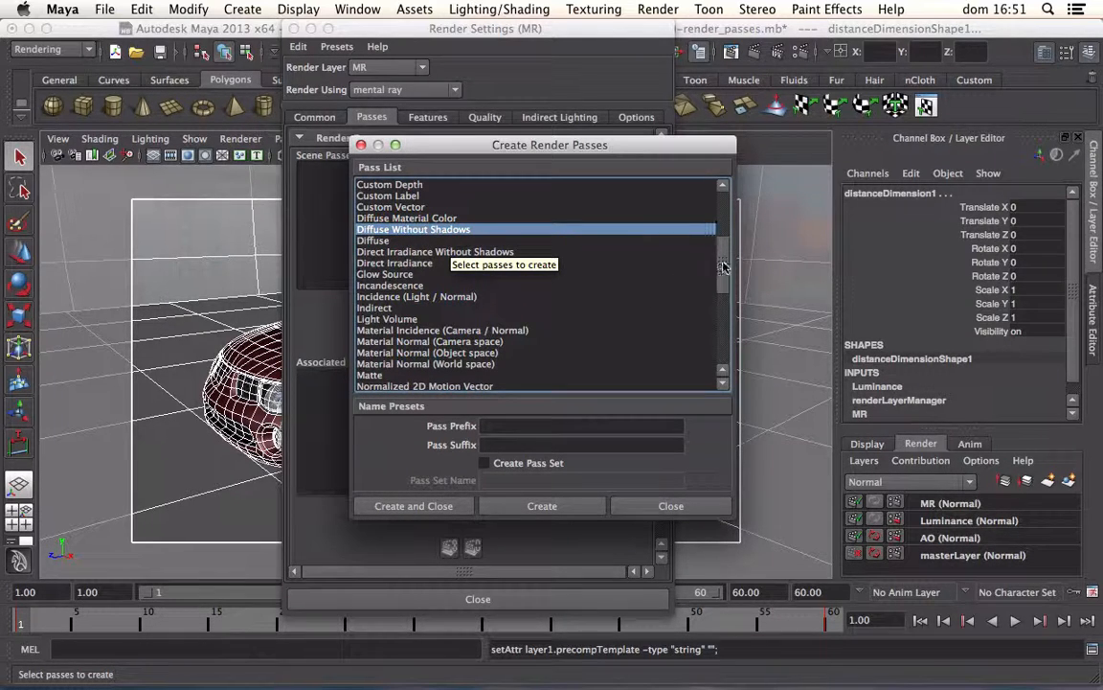
left_click_drag(723, 267, 717, 344)
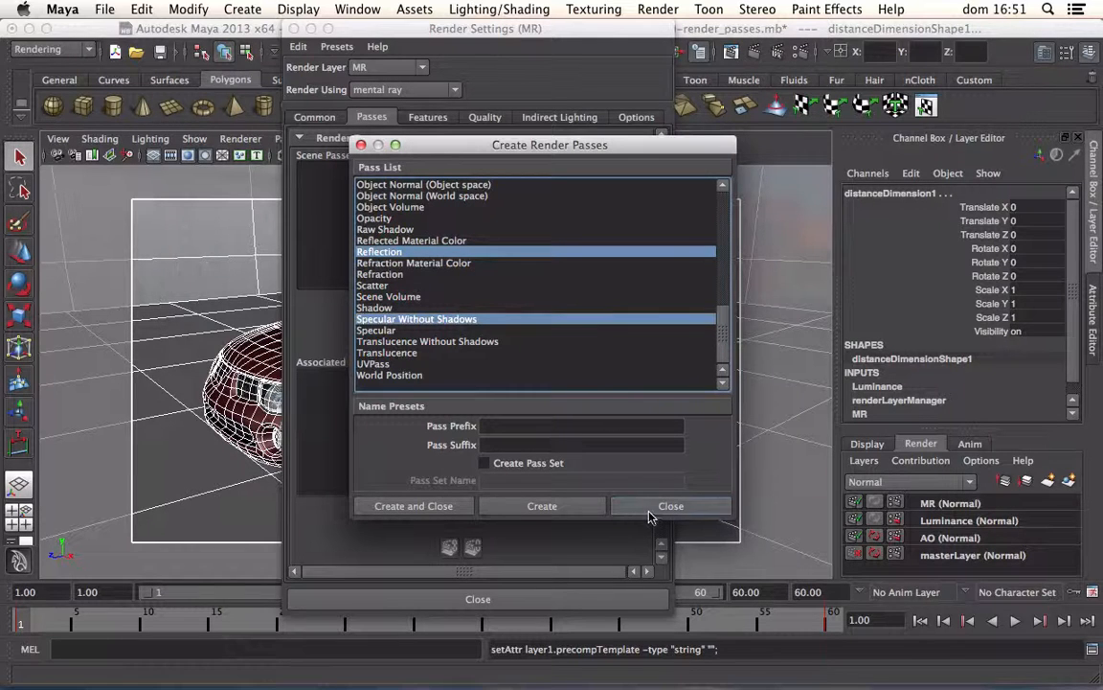
left_click(428, 509)
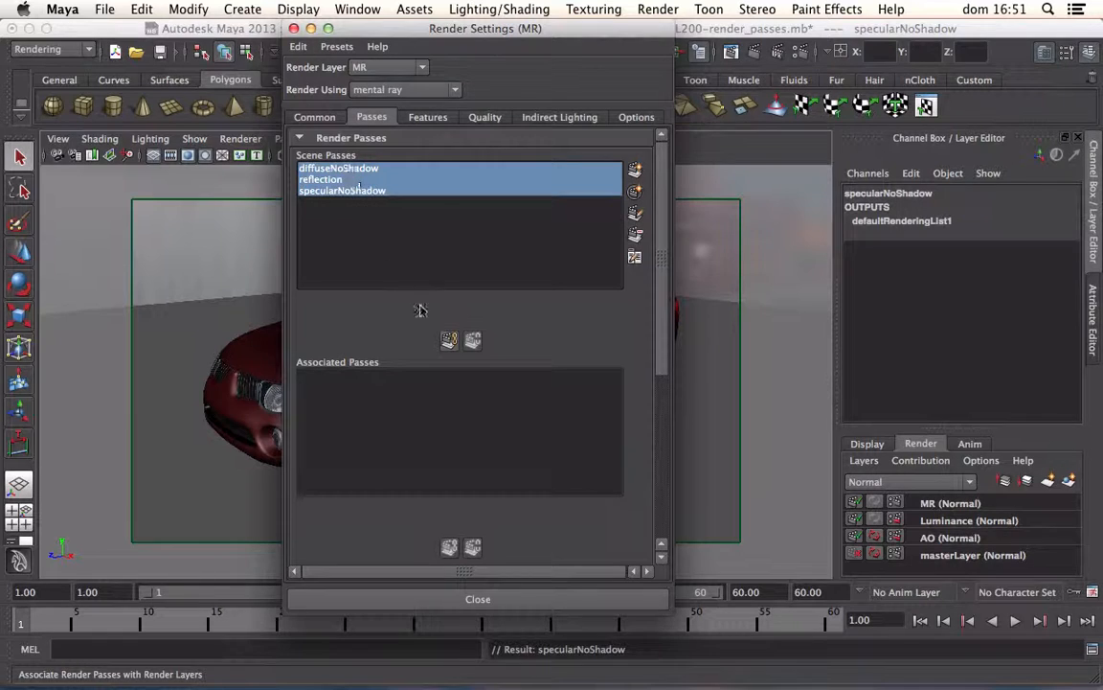
left_click(449, 341)
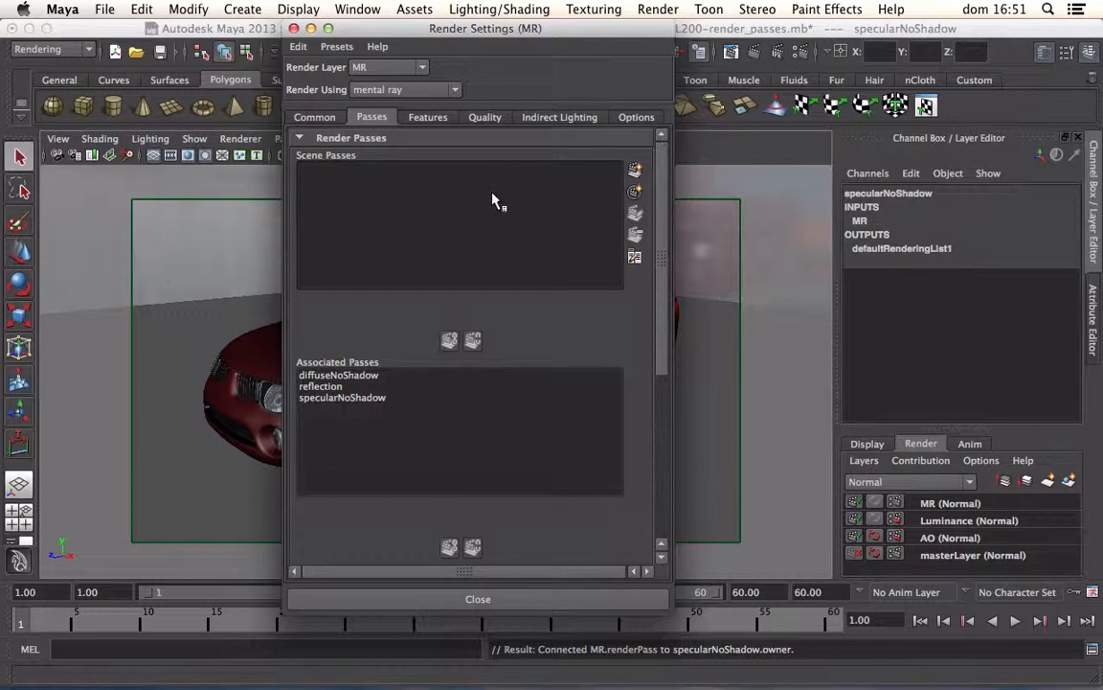
Step: Review the MR layer's common file output and frame range settings, and close the render settings with nothing left selected
left_click(307, 118)
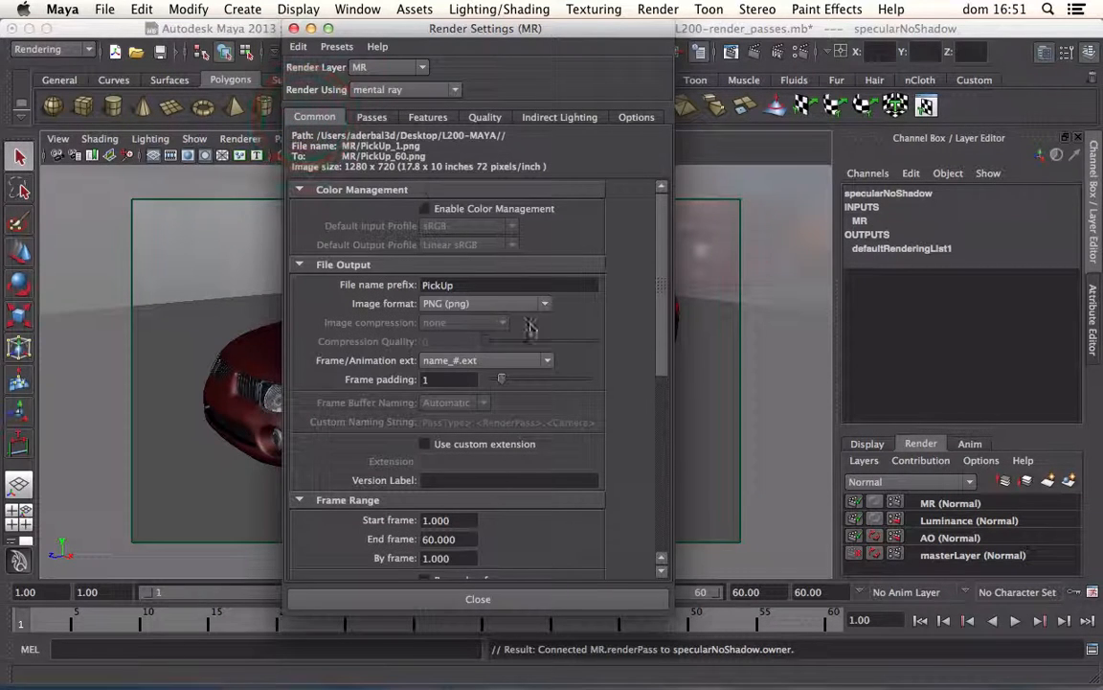
left_click_drag(663, 232, 651, 208)
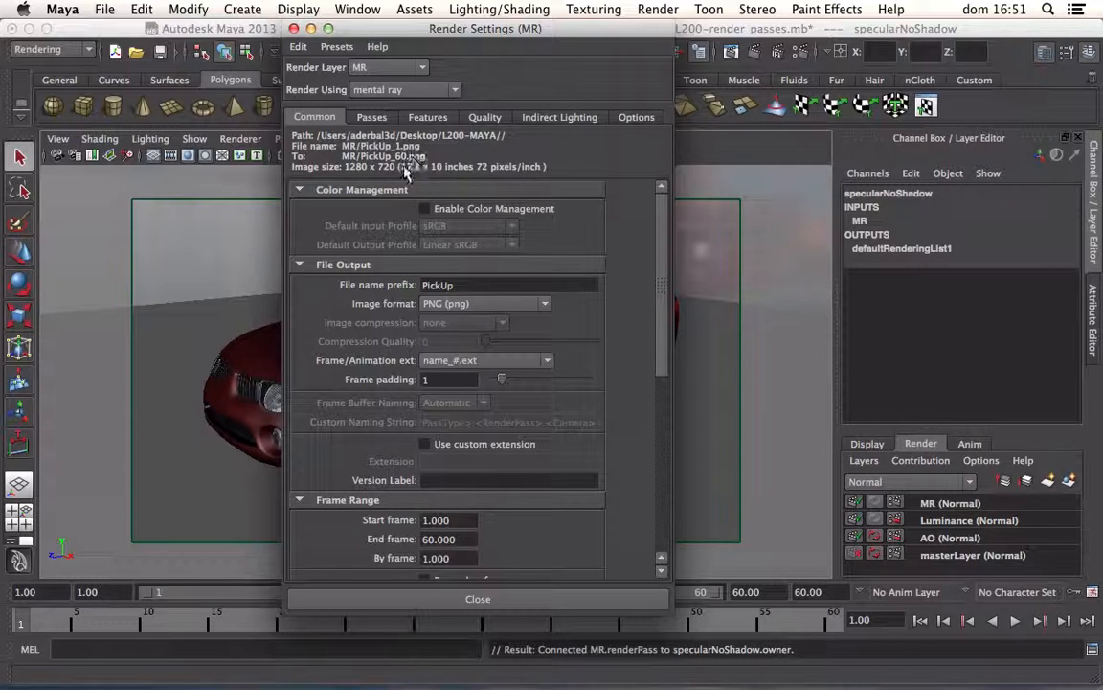
left_click(294, 28)
left_click(321, 240)
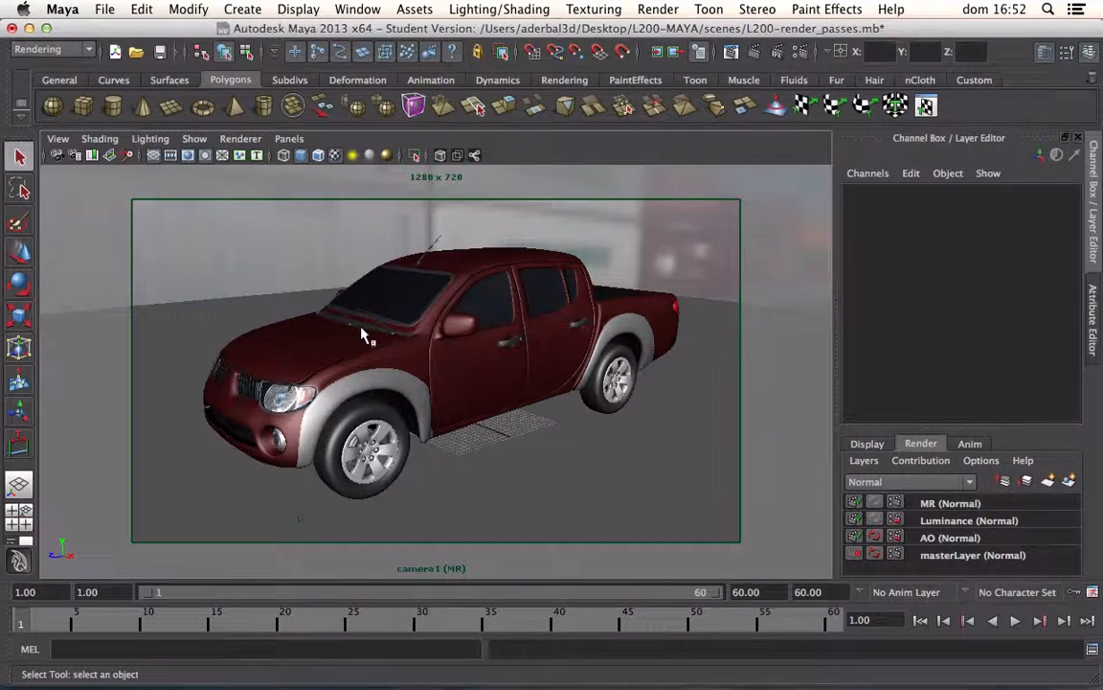
Step: Start a batch render of the truck scene's renderable MR, Luminance and AO layers
left_click(53, 49)
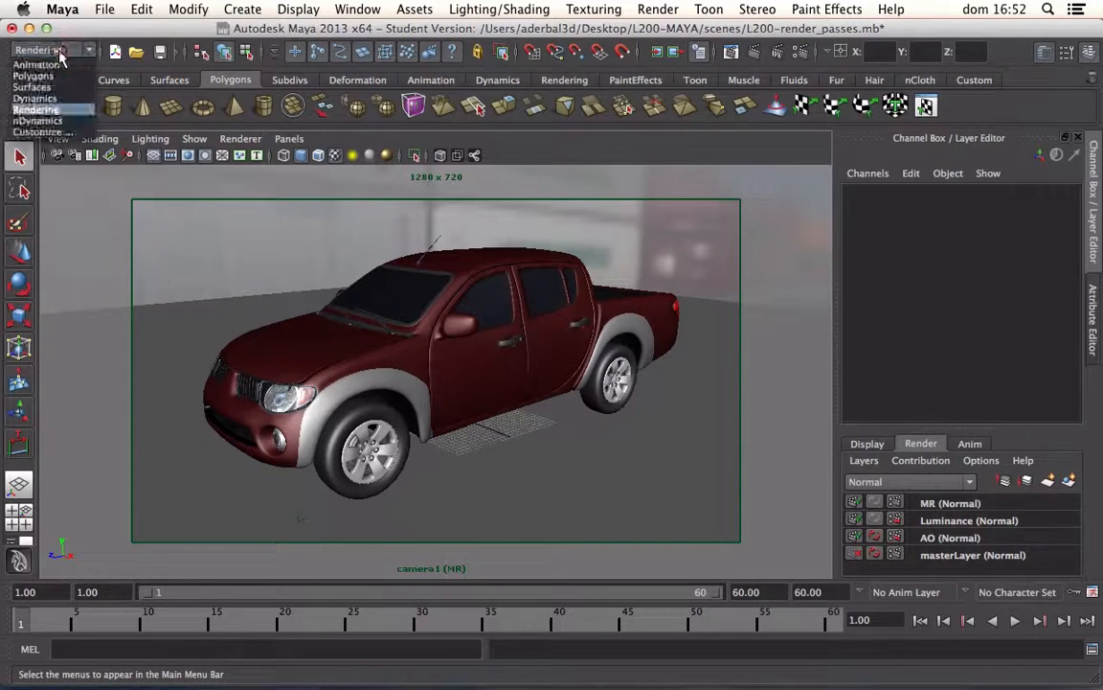
left_click(53, 108)
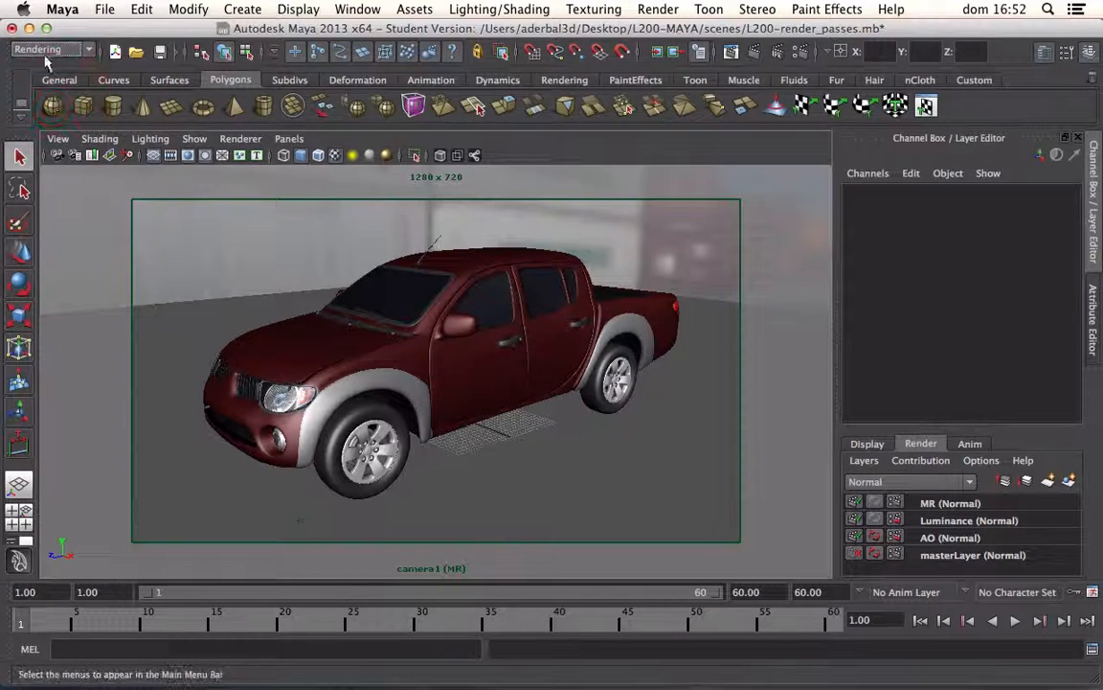
left_click(643, 10)
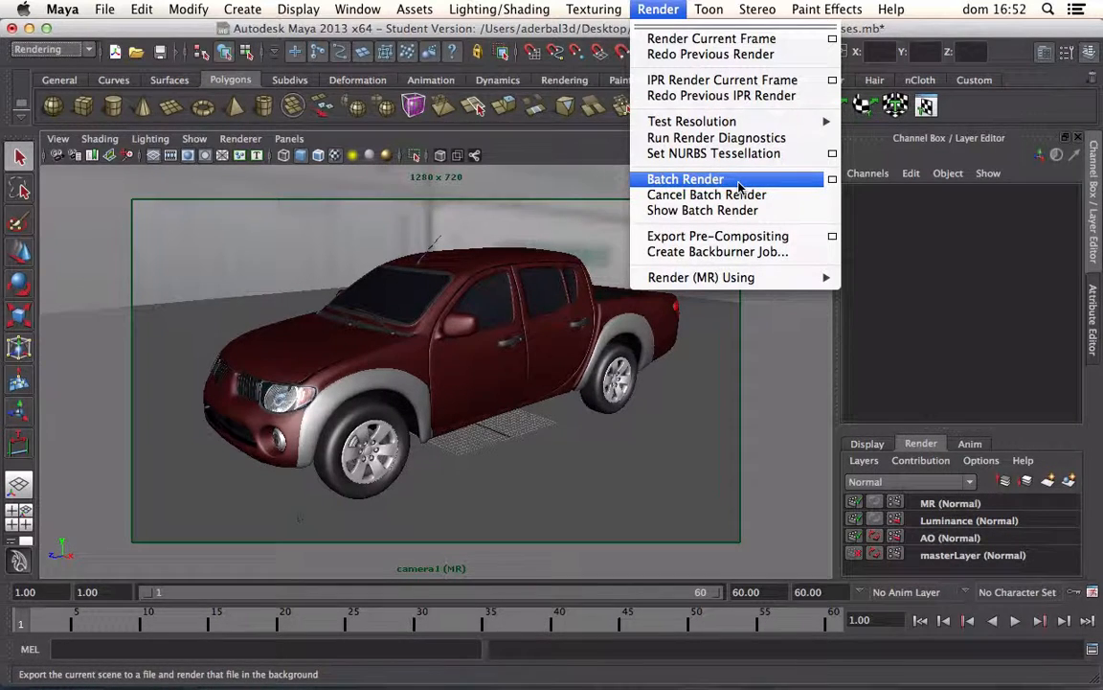
left_click(739, 184)
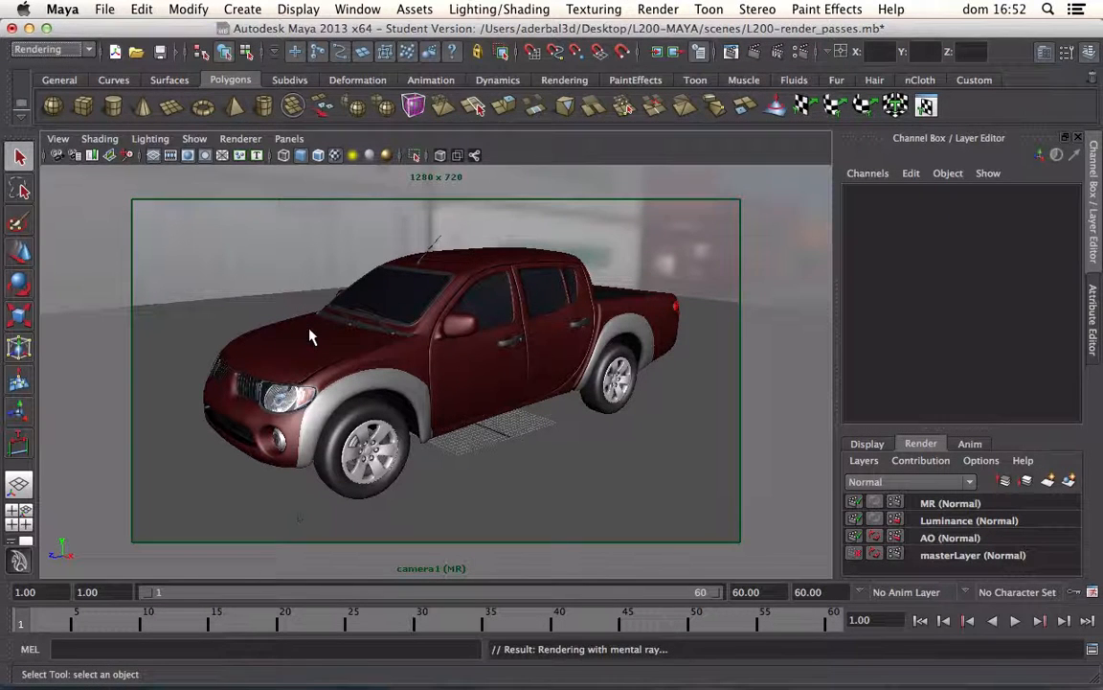